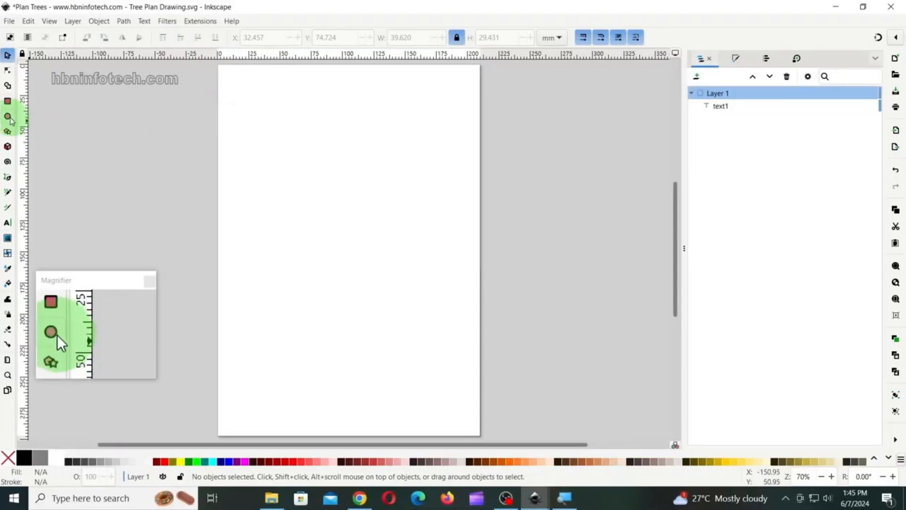
# - Draw an ellipse about 82 mm wide and 74 mm high in the upper middle of the page
pyautogui.click(8, 116)
pyautogui.moveTo(297, 162); pyautogui.dragTo(398, 254)
pyautogui.click(8, 58)
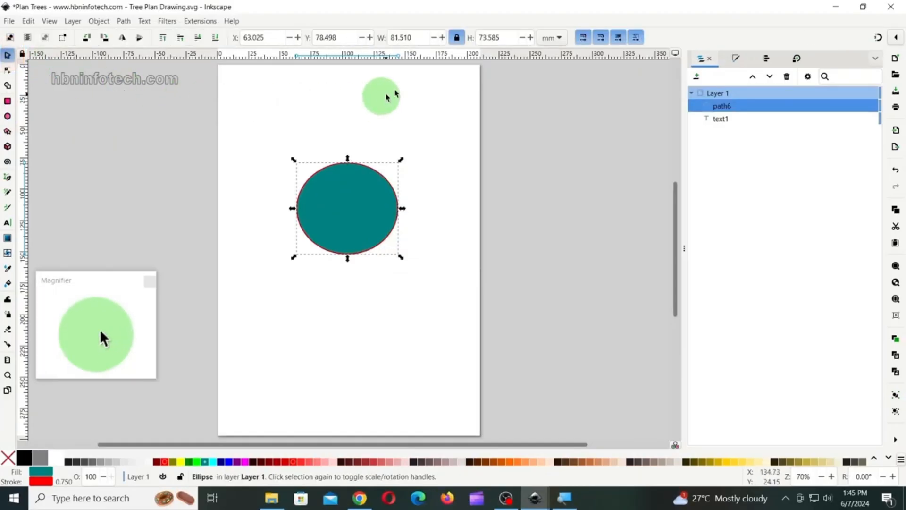
# - Set the ellipse's height and width to 85 mm each to make it a circle
pyautogui.moveTo(479, 37); pyautogui.dragTo(502, 37)
pyautogui.write('85')
pyautogui.click(401, 37)
pyautogui.write('85')
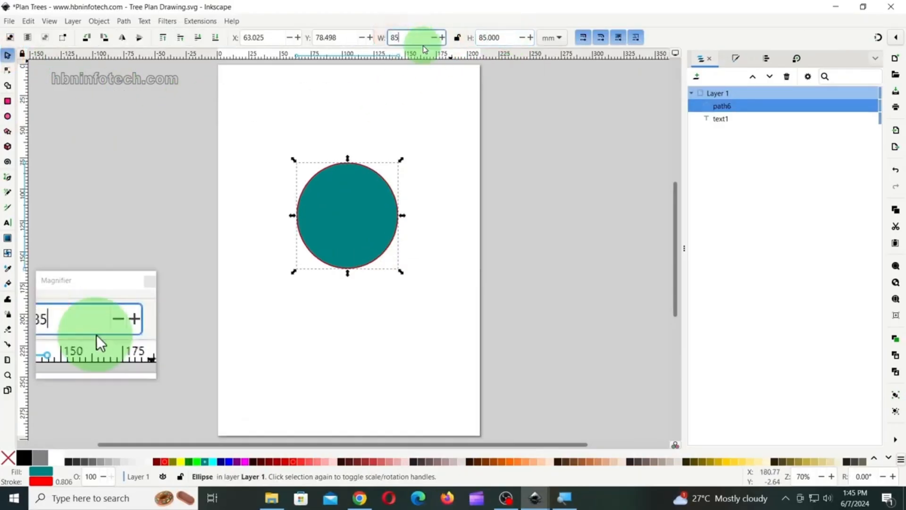
pyautogui.press('Return')
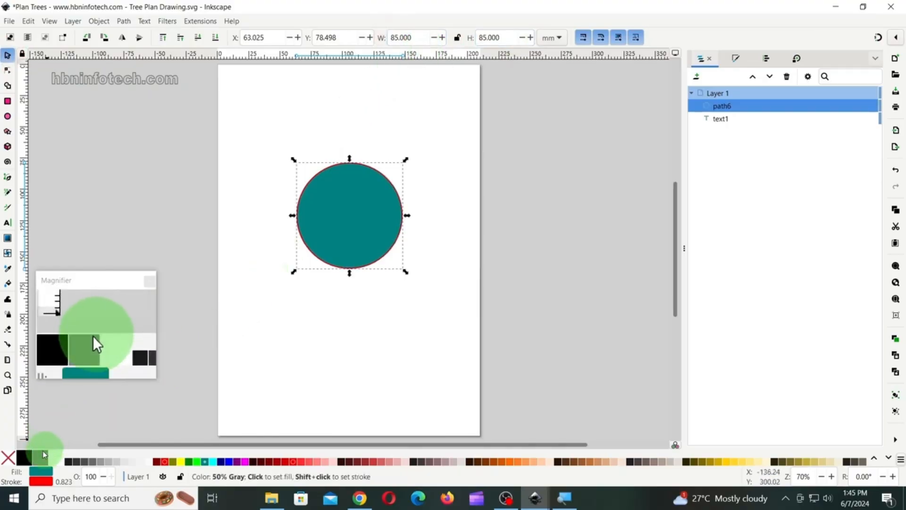
# - Remove the circle's fill and give it a black stroke 0.75 mm wide
pyautogui.click(9, 457)
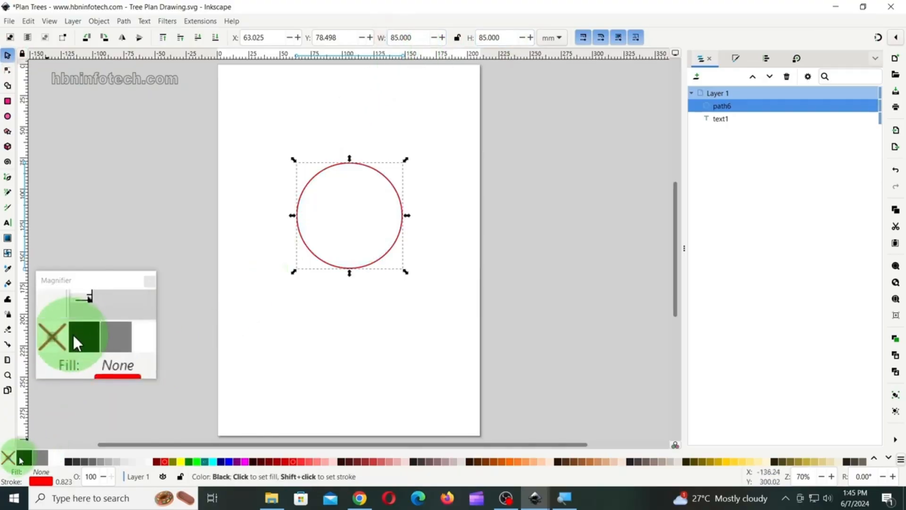
pyautogui.rightClick(23, 457)
pyautogui.click(43, 441)
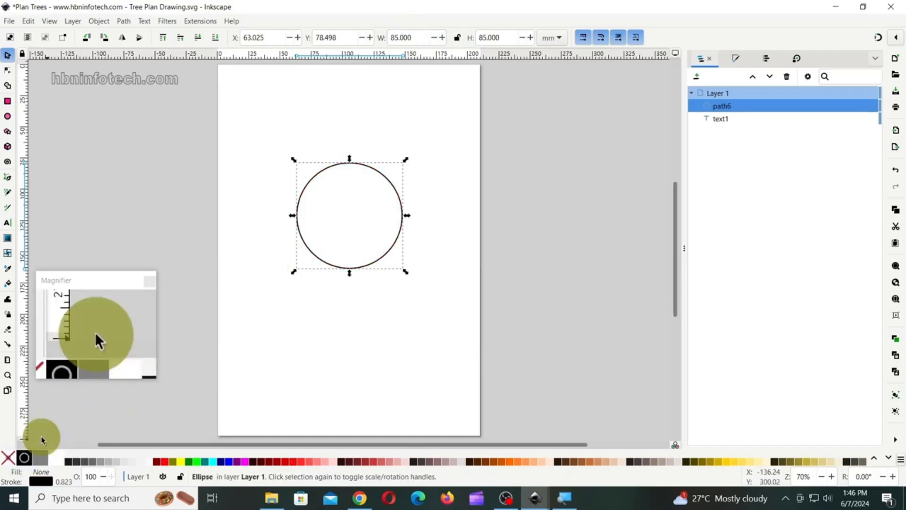
pyautogui.rightClick(65, 482)
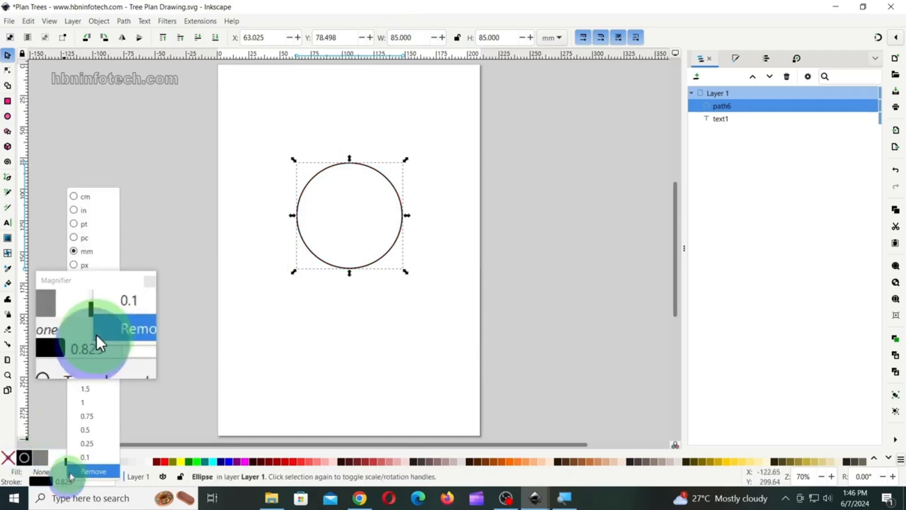
pyautogui.click(92, 417)
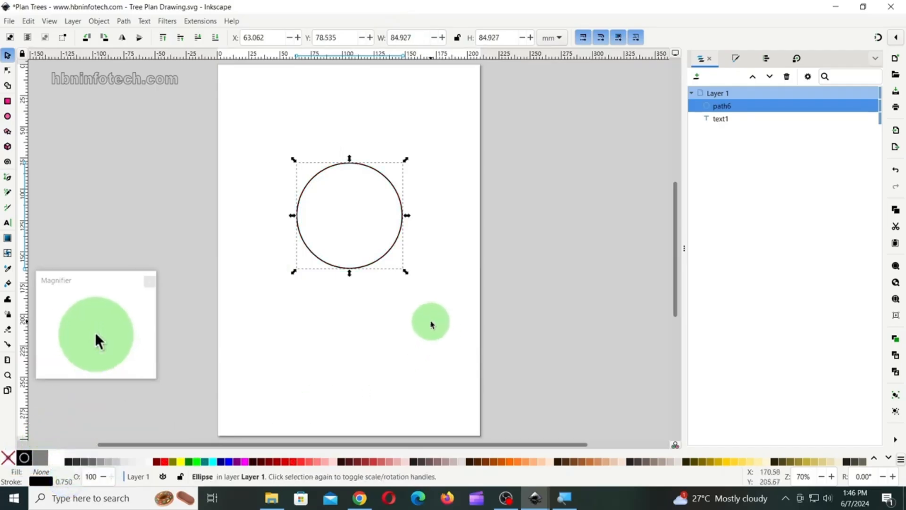
# - Duplicate the circle and move the copy below the original, slightly overlapping its lower edge
pyautogui.rightClick(388, 185)
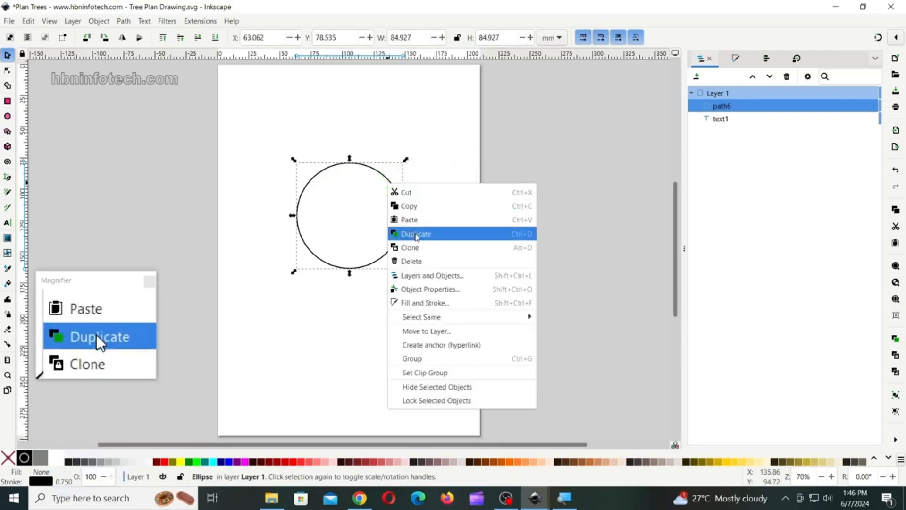
pyautogui.click(418, 235)
pyautogui.moveTo(404, 238); pyautogui.dragTo(434, 331)
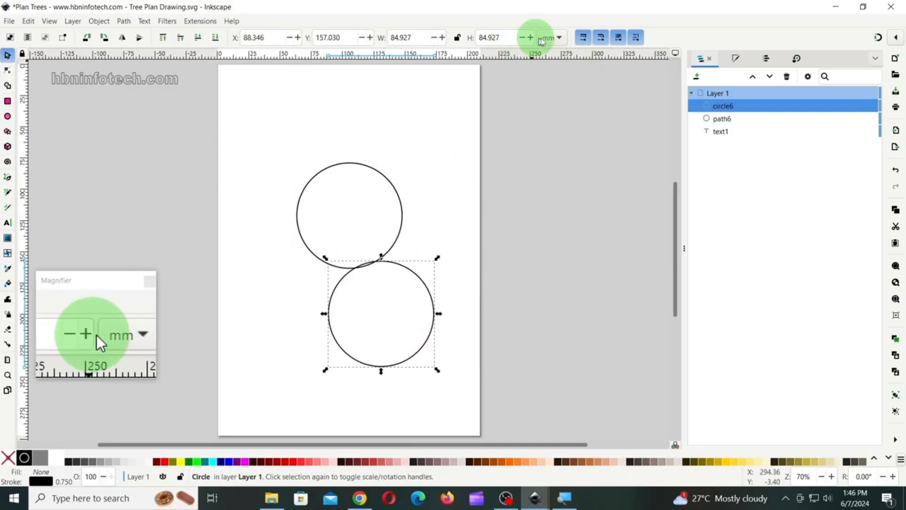
# - Turn off stroke width scaling and resize the duplicated circle to 16 mm high and 16 mm wide
pyautogui.click(583, 40)
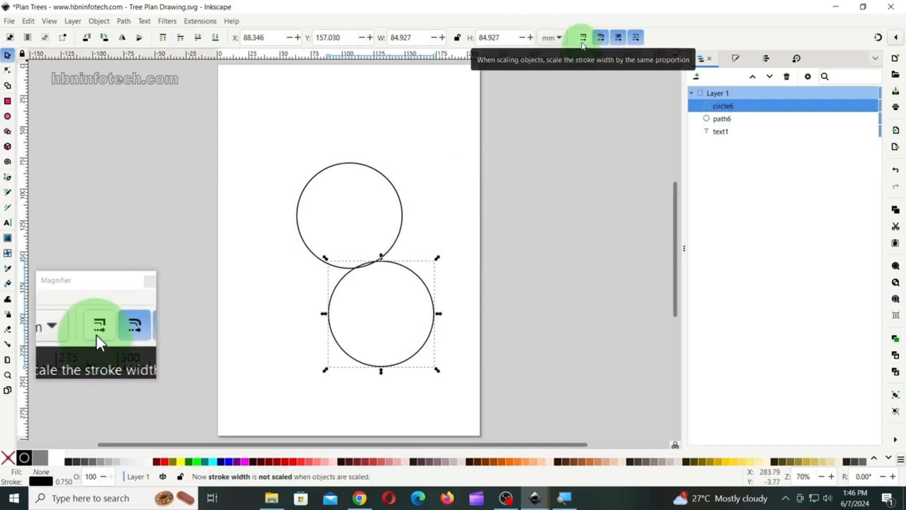
pyautogui.doubleClick(491, 37)
pyautogui.write('16')
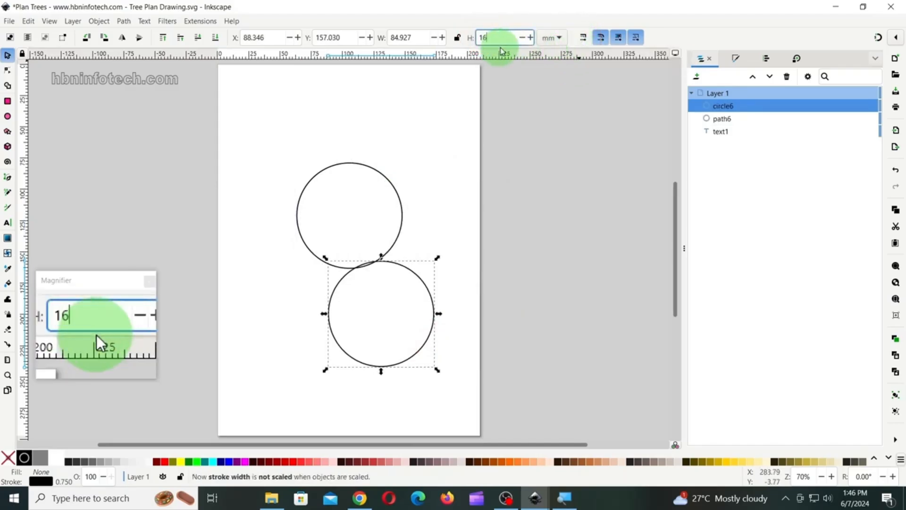
pyautogui.doubleClick(391, 37)
pyautogui.write('16')
pyautogui.press('Return')
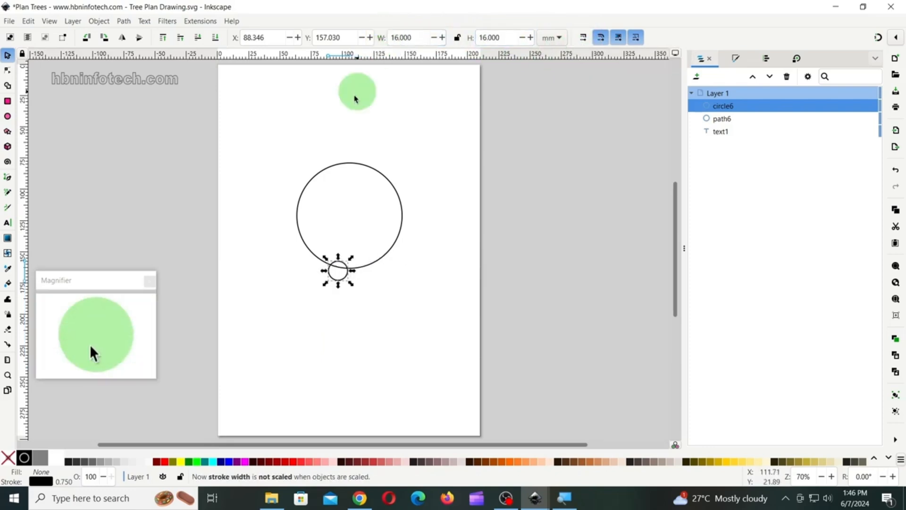
# - Select both circles and centre them on each other horizontally and vertically, relative to the selection area
pyautogui.moveTo(255, 139); pyautogui.dragTo(444, 340)
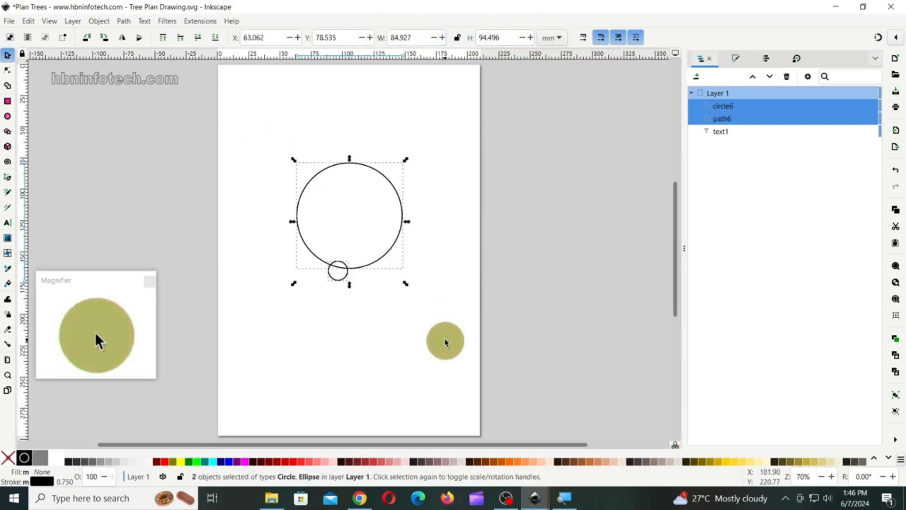
pyautogui.click(766, 58)
pyautogui.click(736, 151)
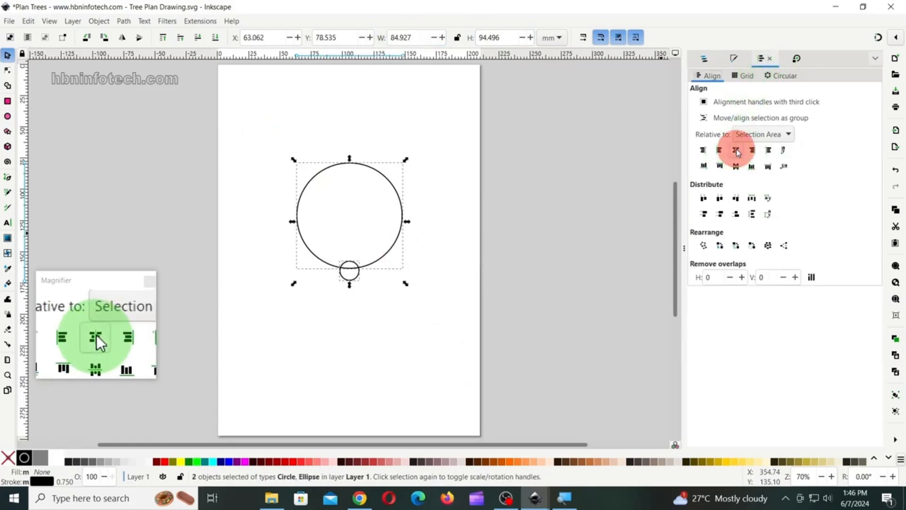
pyautogui.click(736, 166)
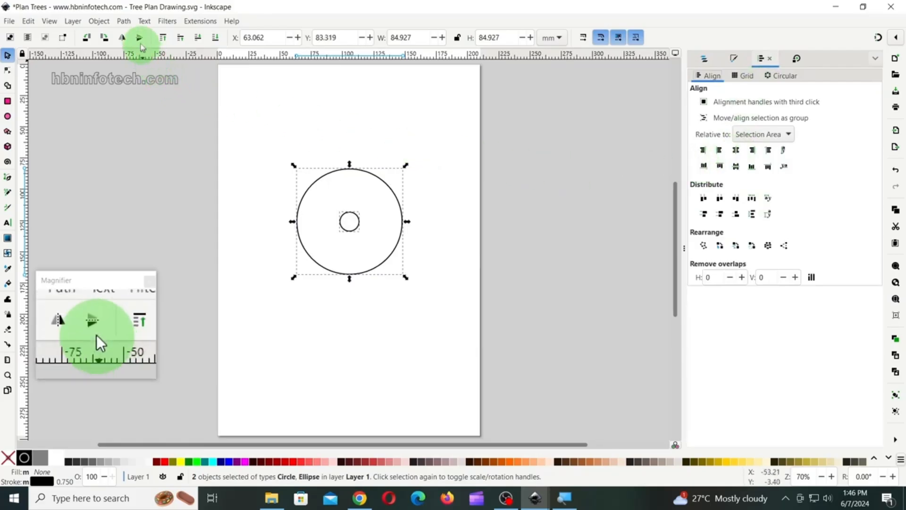
# - Combine the two concentric circles into a single path and clear the selection
pyautogui.click(123, 22)
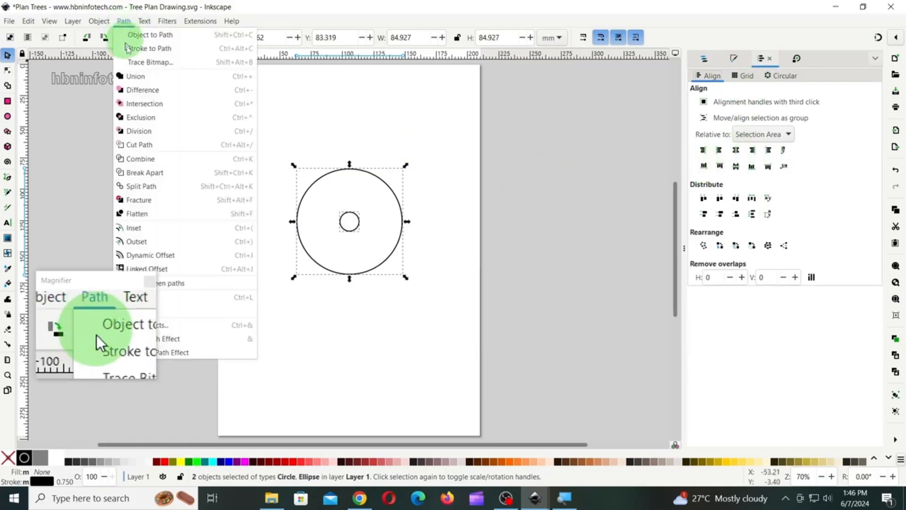
pyautogui.click(142, 160)
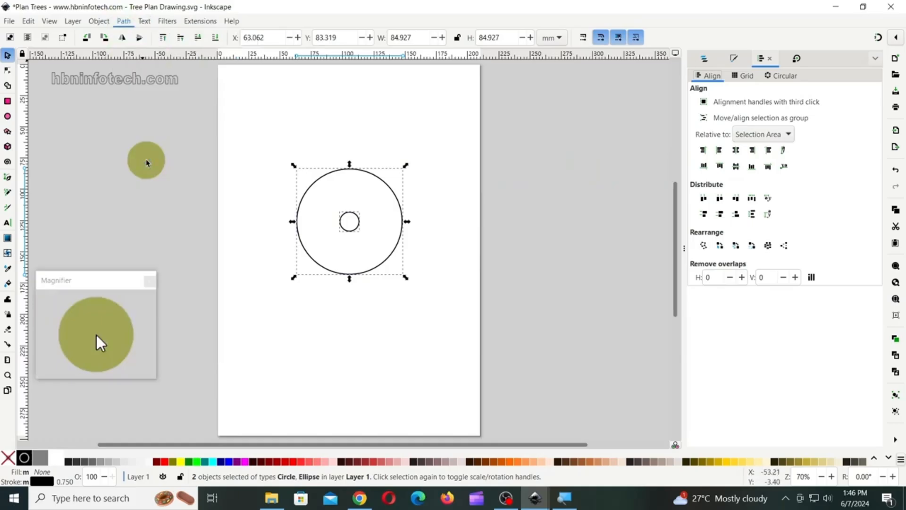
pyautogui.click(77, 324)
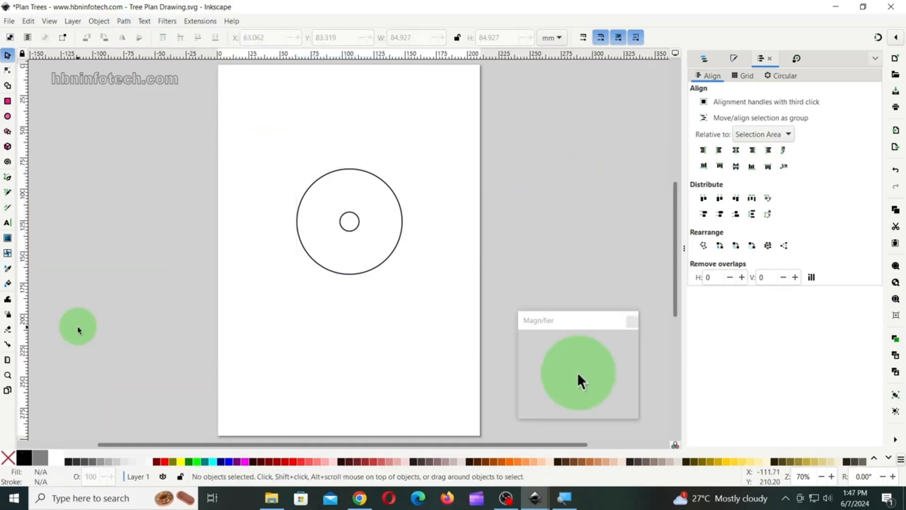
# - Add the Stitch Sub-Paths live path effect to the combined circle path
pyautogui.click(124, 21)
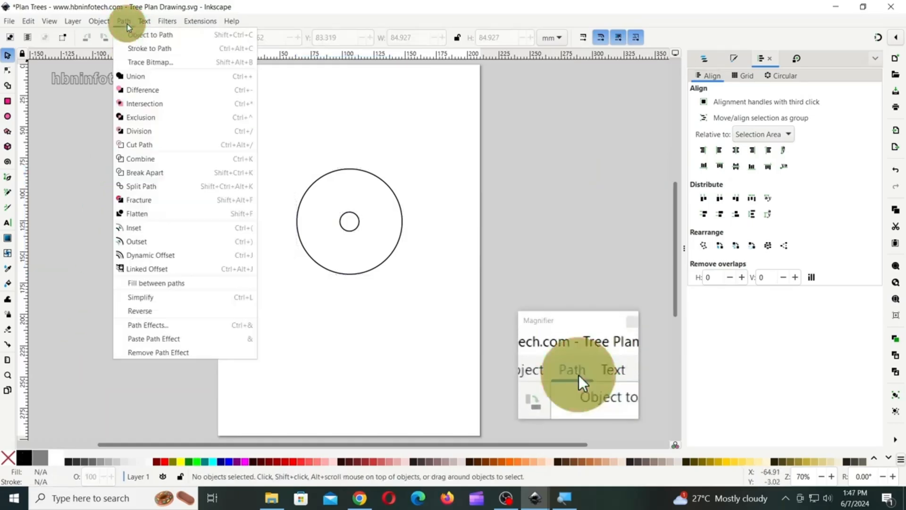
pyautogui.click(145, 326)
pyautogui.click(378, 193)
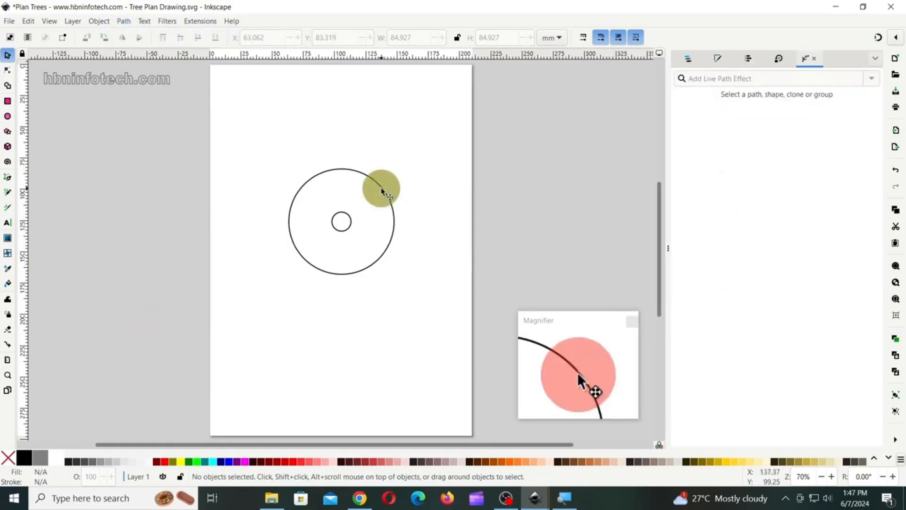
pyautogui.click(872, 79)
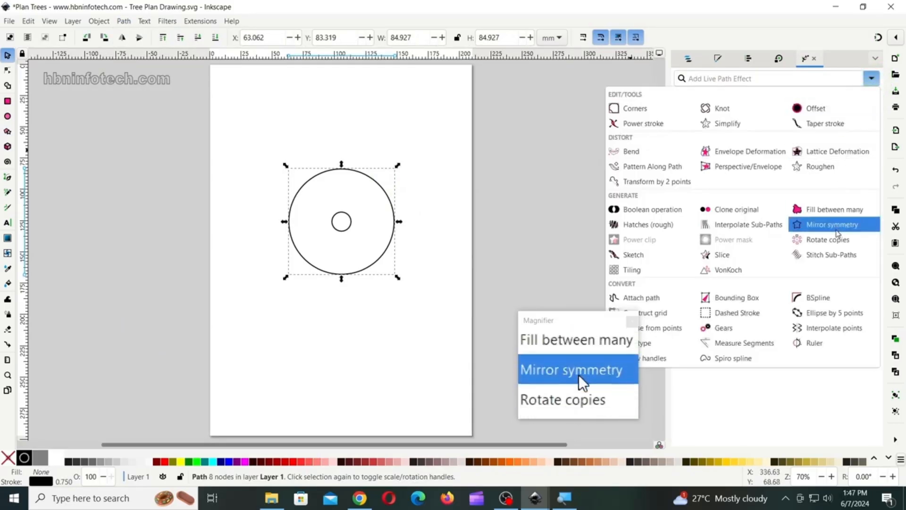
pyautogui.click(823, 255)
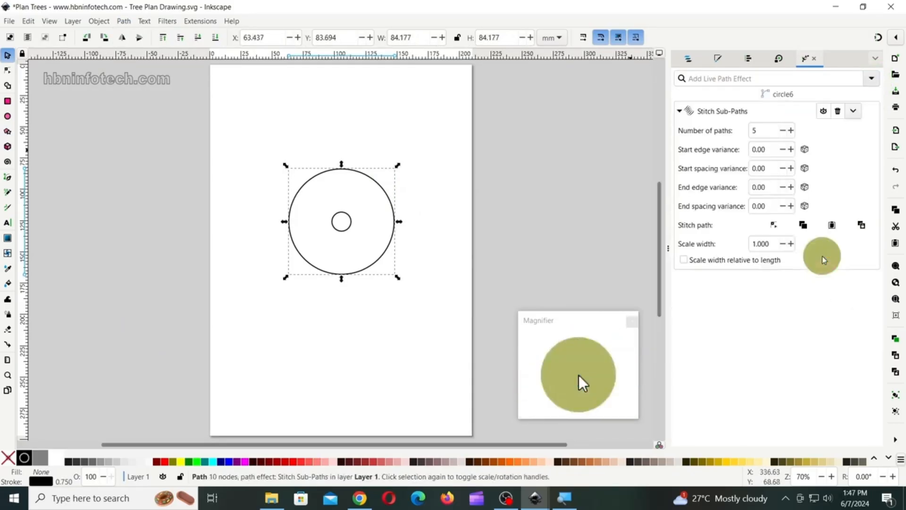
# - Set the stitch effect to 70 paths, with start and end edge variance and start and end spacing variance at 0.10
pyautogui.doubleClick(770, 130)
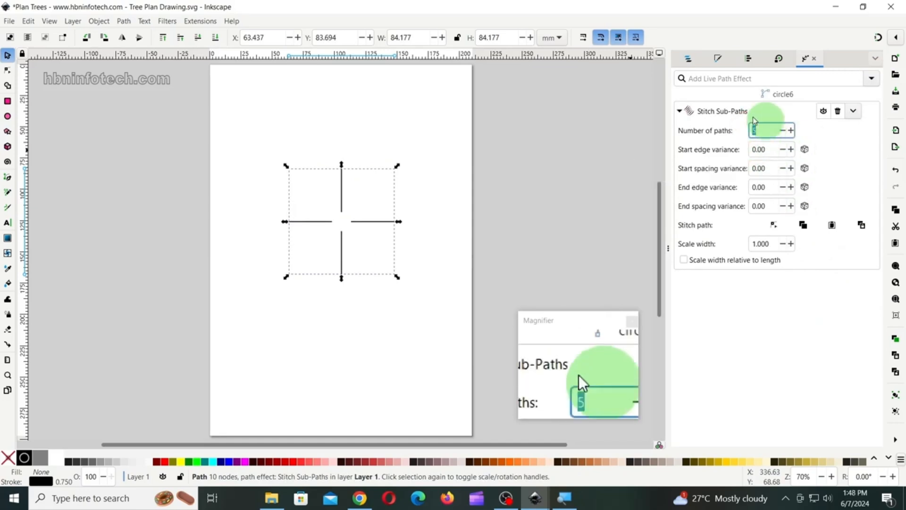
pyautogui.write('70')
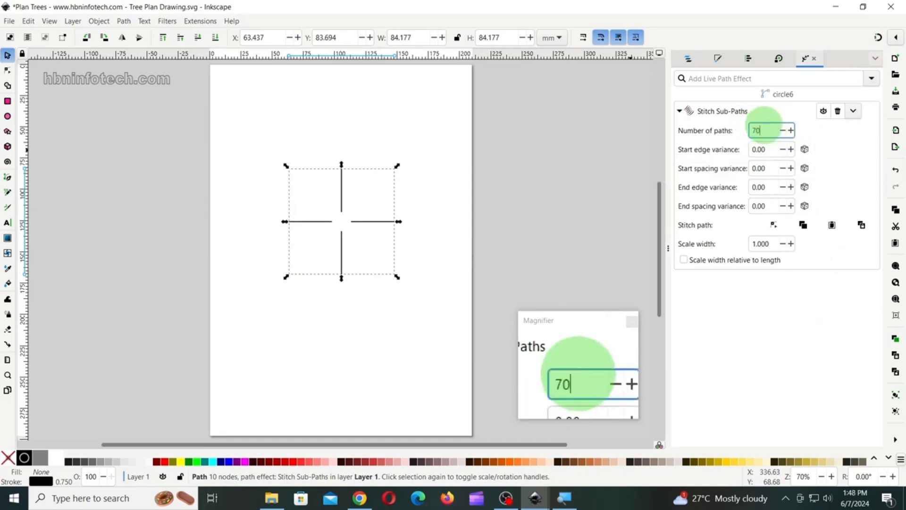
pyautogui.press('Return')
pyautogui.click(791, 150)
pyautogui.click(791, 169)
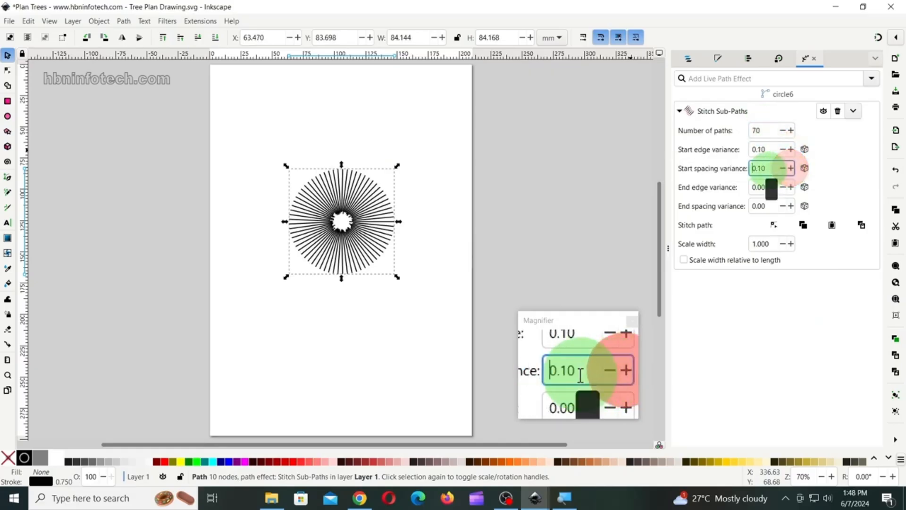
pyautogui.click(791, 187)
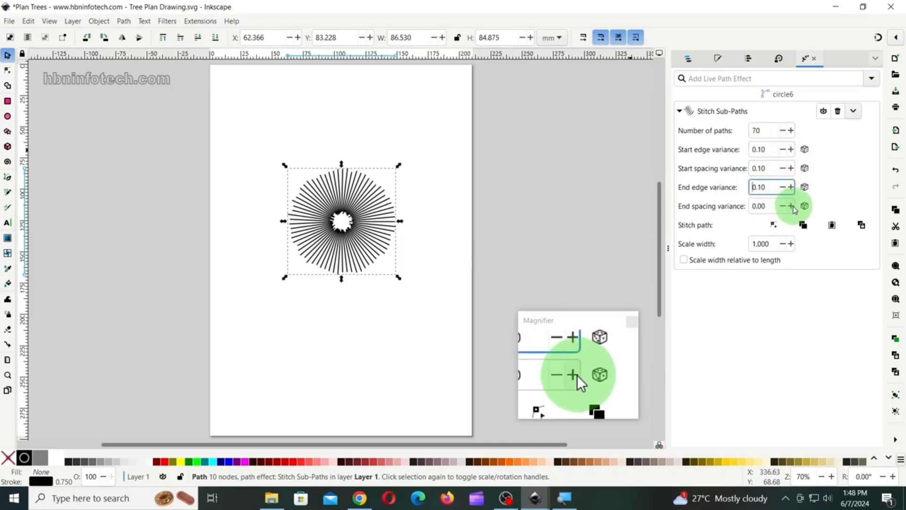
pyautogui.click(791, 207)
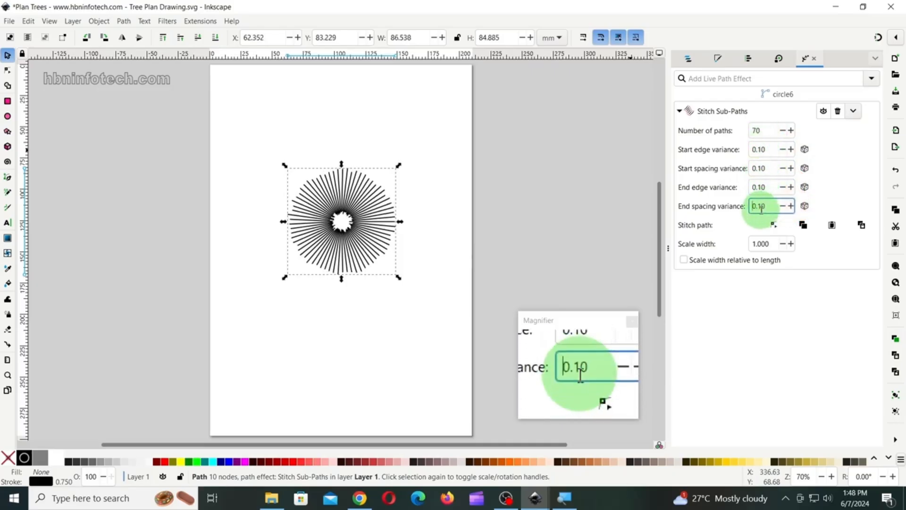
# - Add the Roughen live path effect to the radial lines and convert the object to a plain path
pyautogui.click(872, 79)
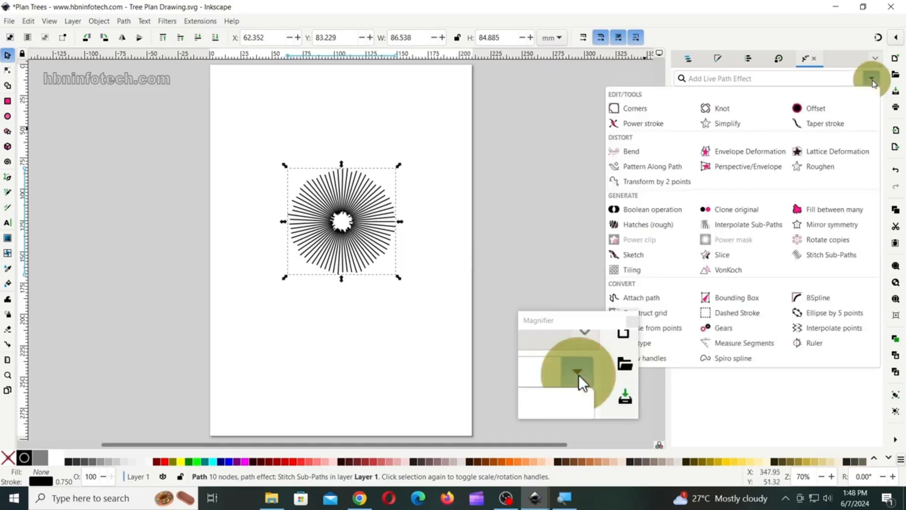
pyautogui.click(832, 170)
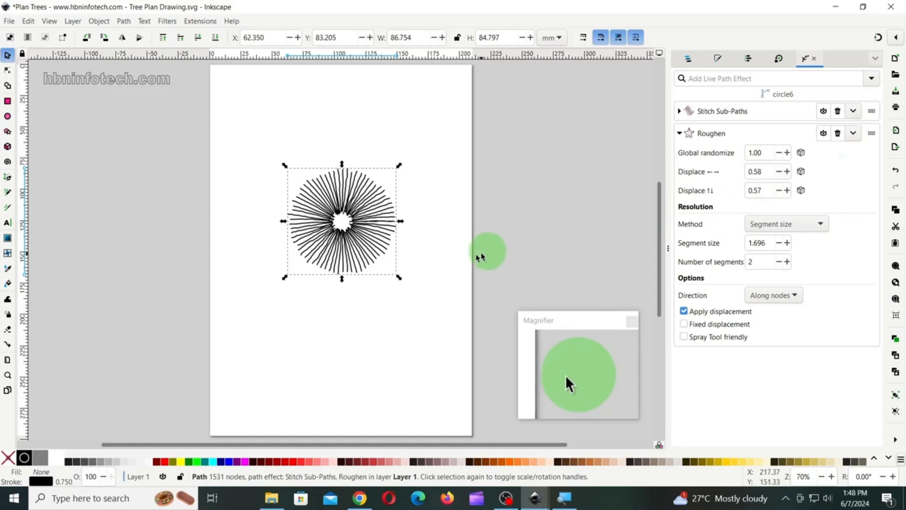
pyautogui.click(125, 21)
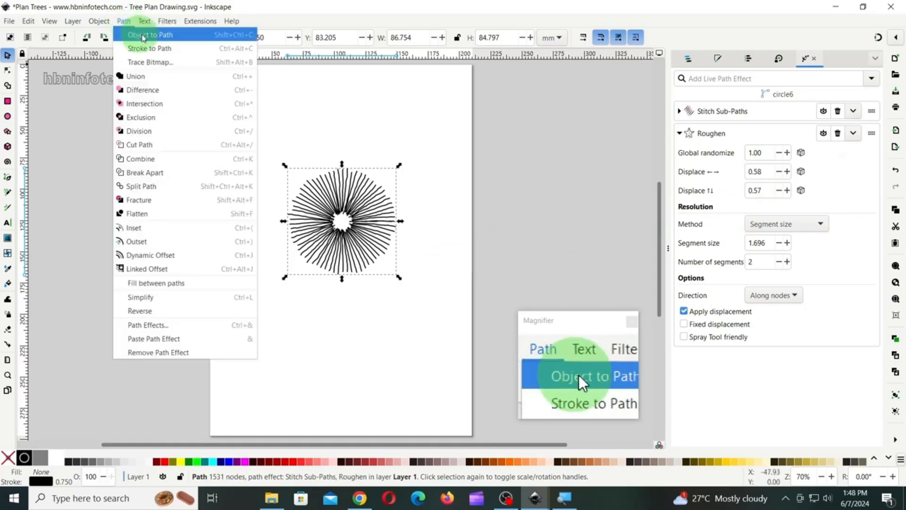
pyautogui.click(142, 35)
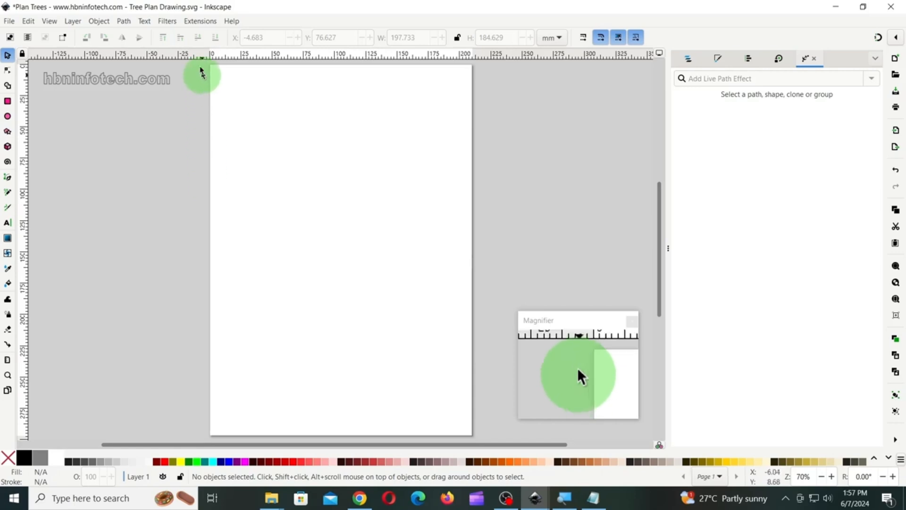
# - Render an L-system branch with the axiom ++F and the rule F=F-[-F]+[+F]
pyautogui.click(201, 22)
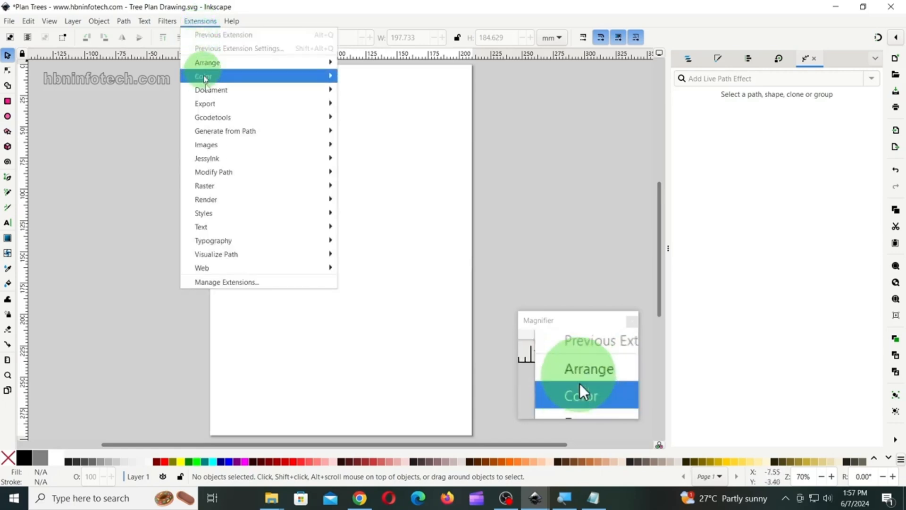
pyautogui.moveTo(218, 191)
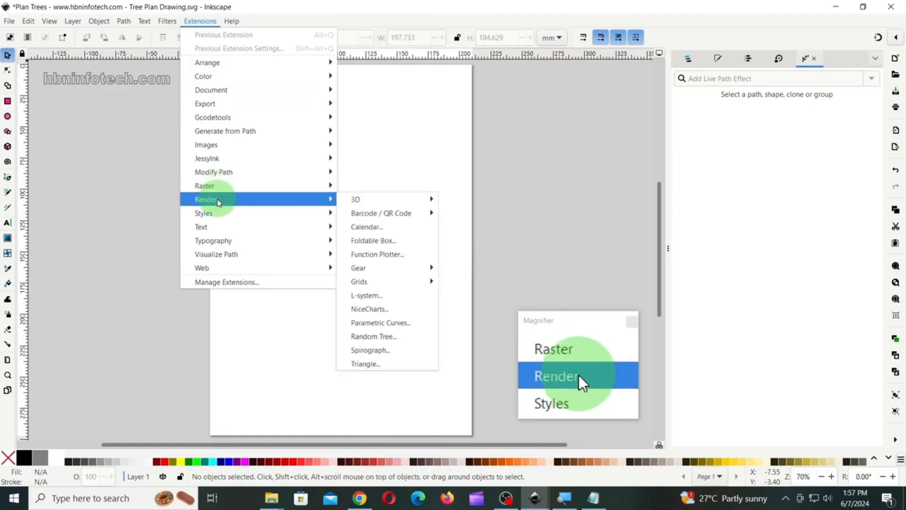
pyautogui.click(370, 296)
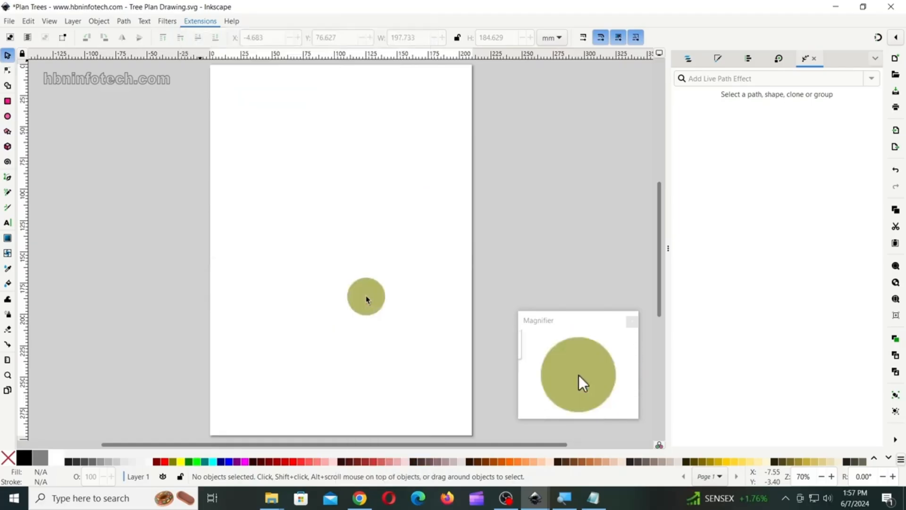
pyautogui.moveTo(187, 55); pyautogui.dragTo(274, 75)
pyautogui.moveTo(259, 139); pyautogui.dragTo(167, 140)
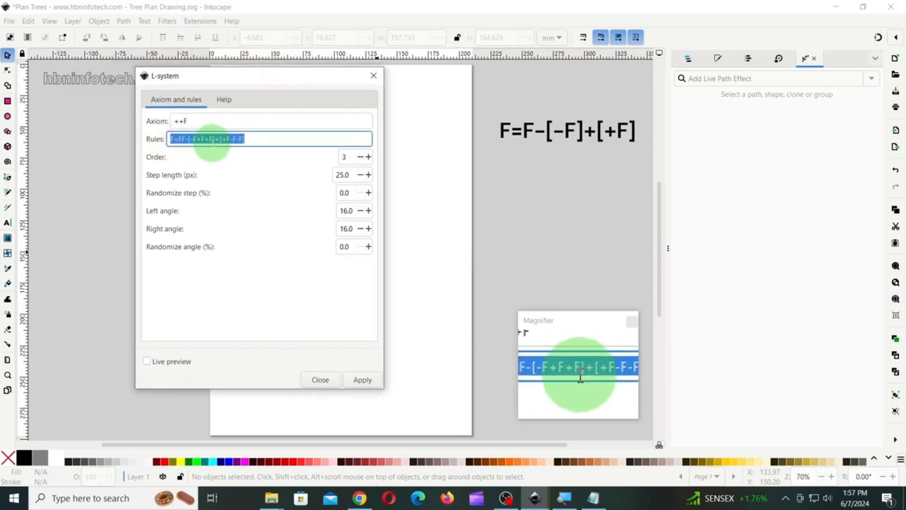
pyautogui.write('F=F-[-F]+[+F]')
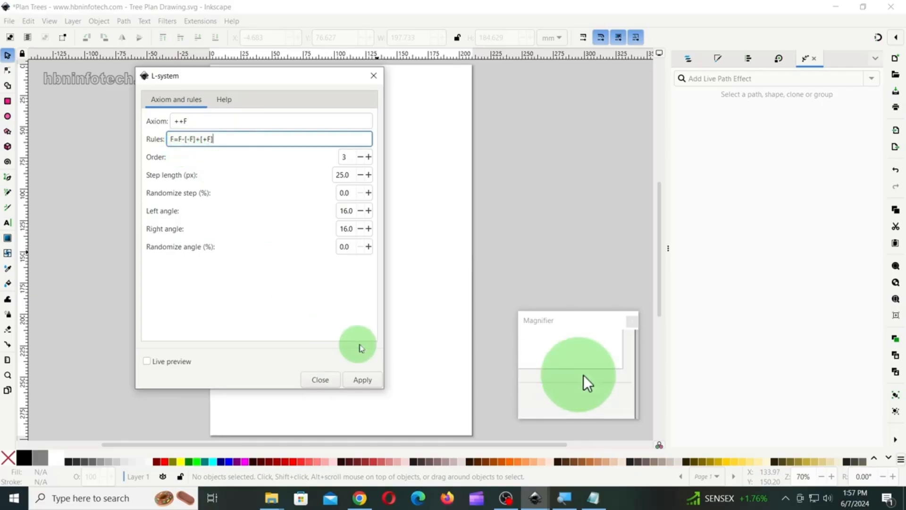
pyautogui.click(361, 380)
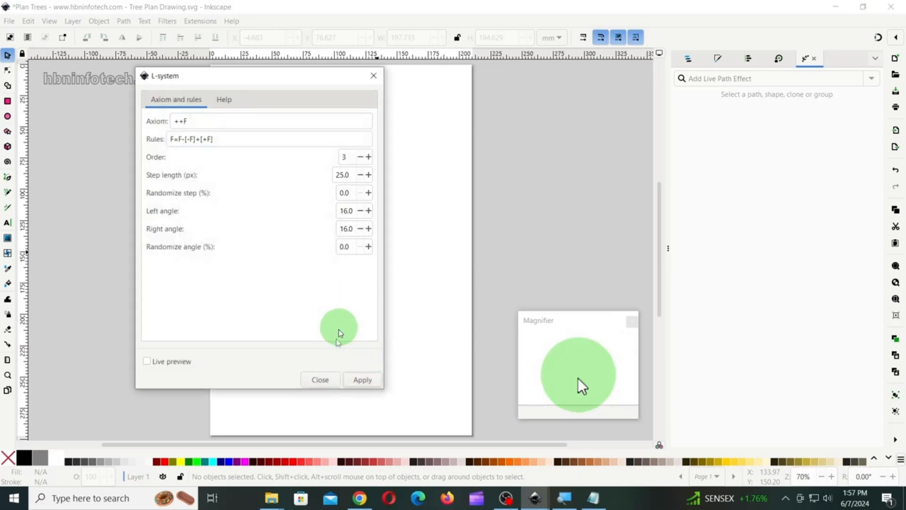
pyautogui.click(325, 381)
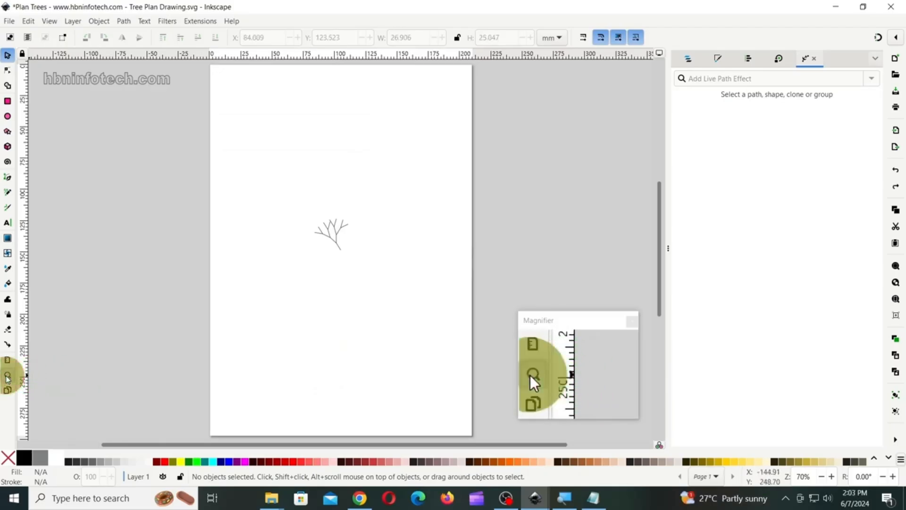
# - Break the L-system branch path apart into separate line segments
pyautogui.click(7, 375)
pyautogui.click(321, 241)
pyautogui.click(321, 241)
pyautogui.click(321, 241)
pyautogui.click(321, 241)
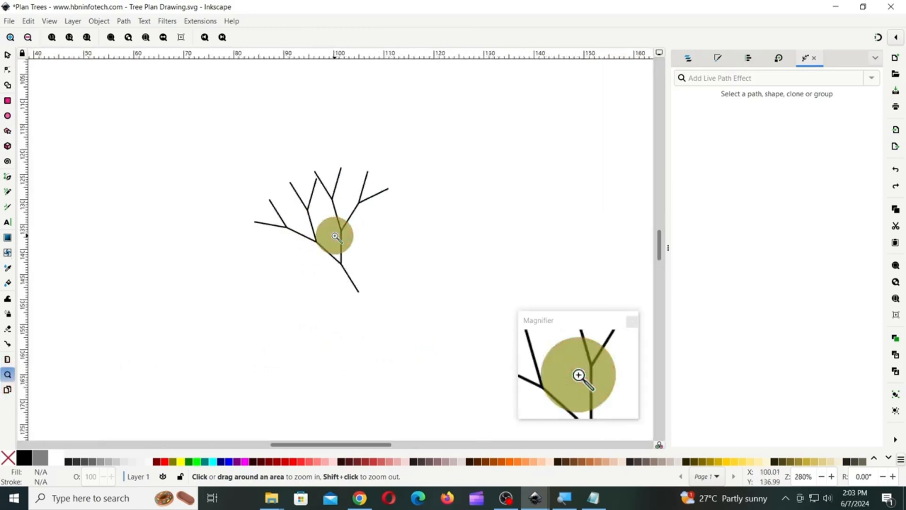
pyautogui.click(7, 55)
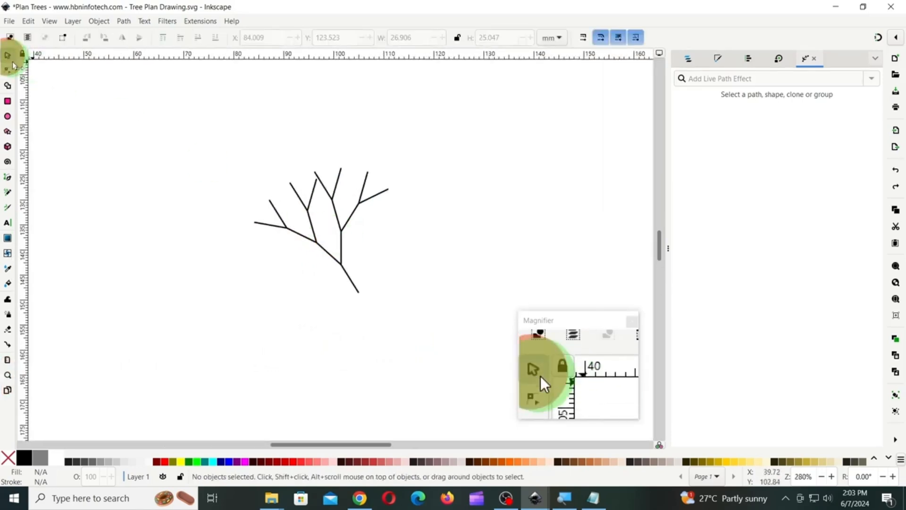
pyautogui.click(326, 193)
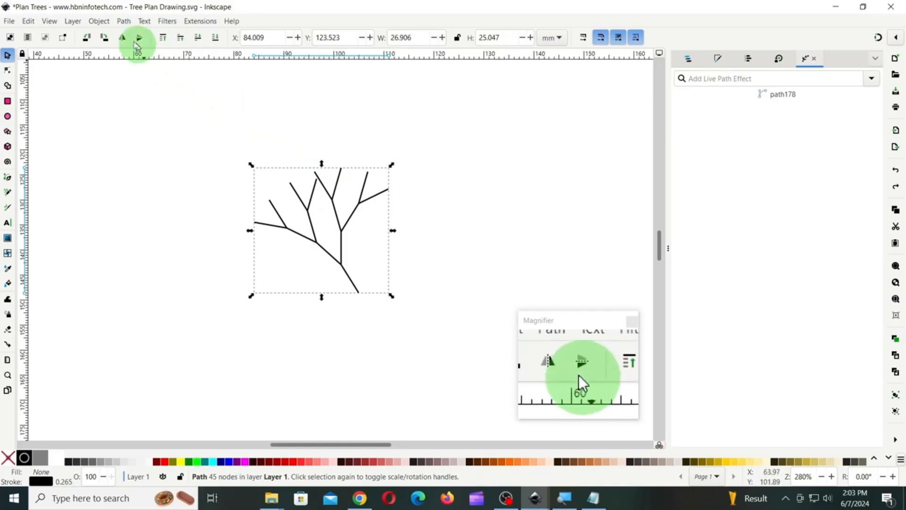
pyautogui.click(131, 26)
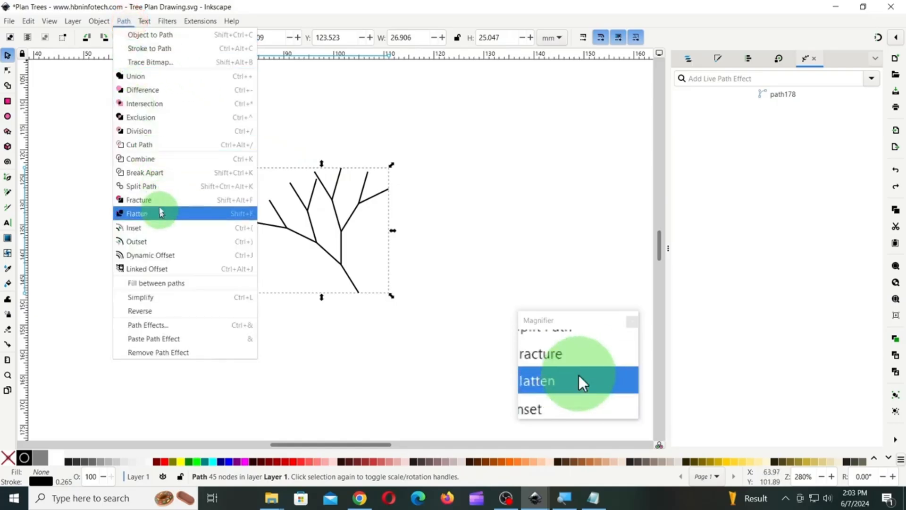
pyautogui.click(159, 179)
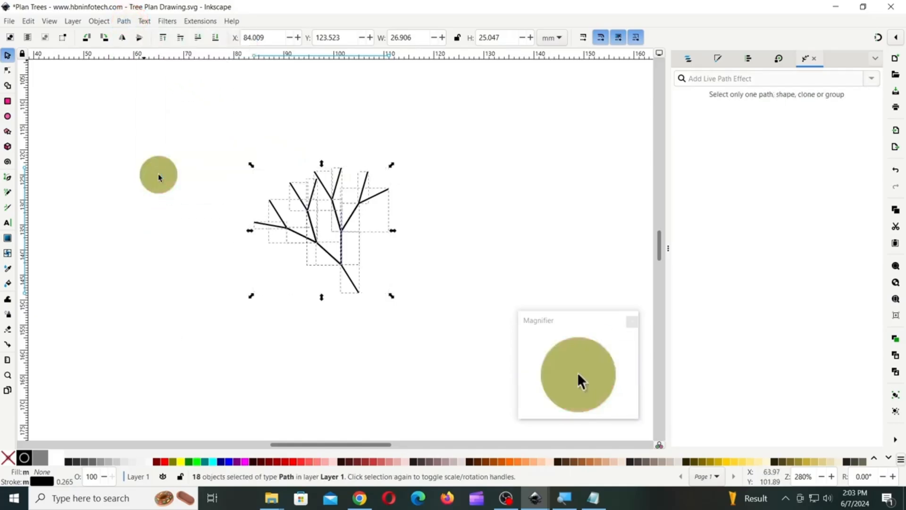
# - Delete the single trunk segment at the base of the branch
pyautogui.click(428, 292)
pyautogui.moveTo(356, 289); pyautogui.dragTo(439, 337)
pyautogui.press('Delete')
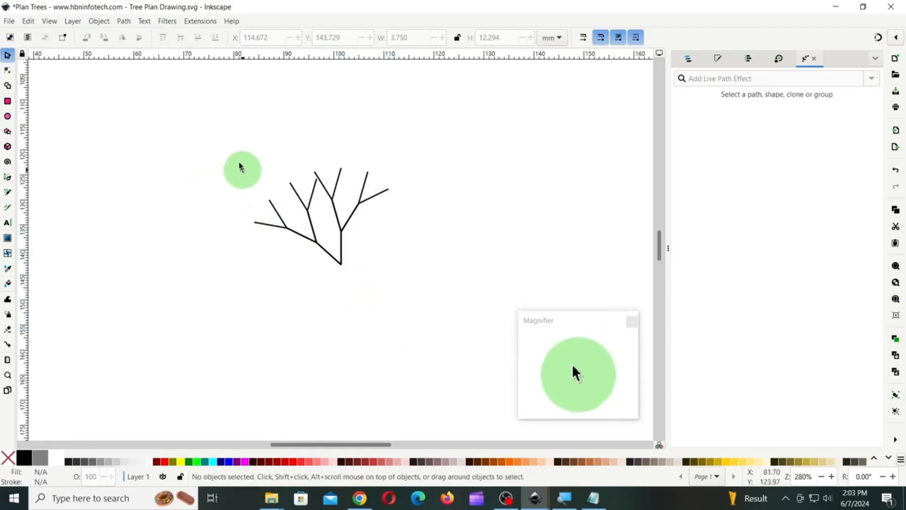
# - Group all the remaining branch segments
pyautogui.moveTo(238, 145); pyautogui.dragTo(419, 285)
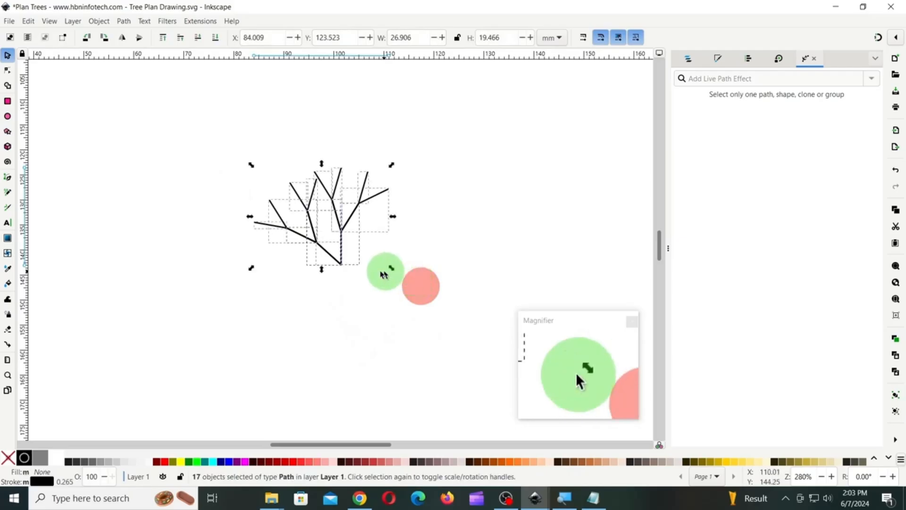
pyautogui.click(99, 21)
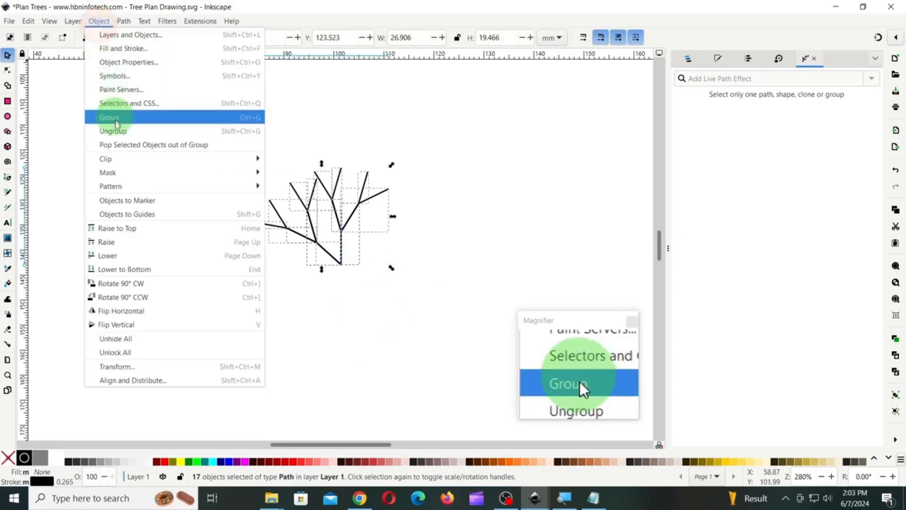
pyautogui.click(119, 120)
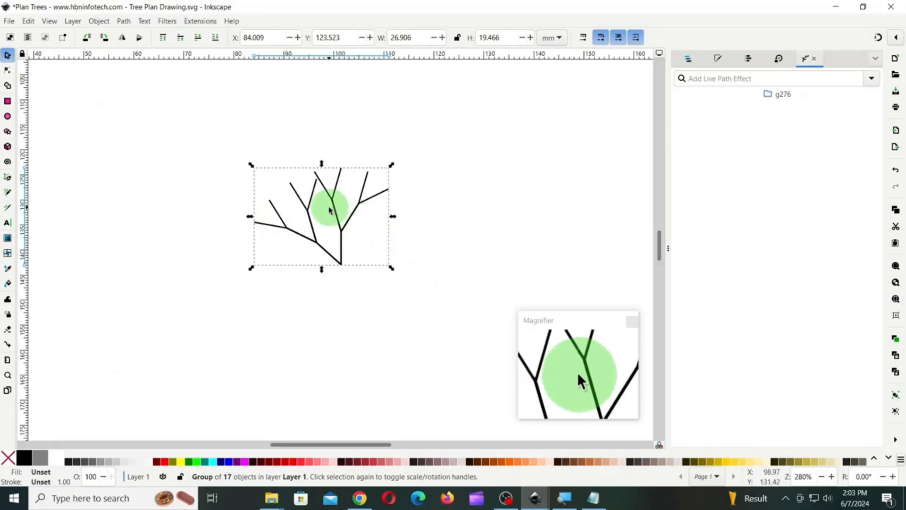
# - Move the branch group's rotation centre to its base and rotate copies around it to form a full circle of nine branches
pyautogui.click(333, 203)
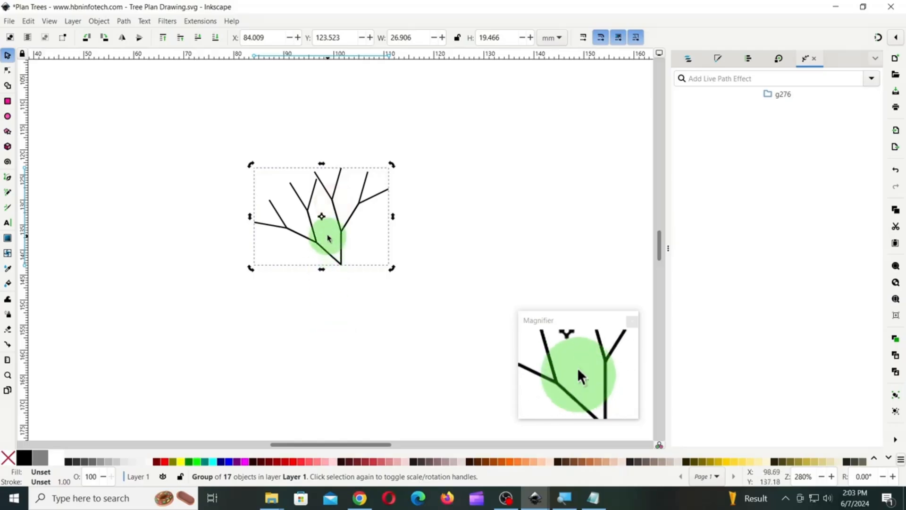
pyautogui.moveTo(322, 218); pyautogui.dragTo(340, 266)
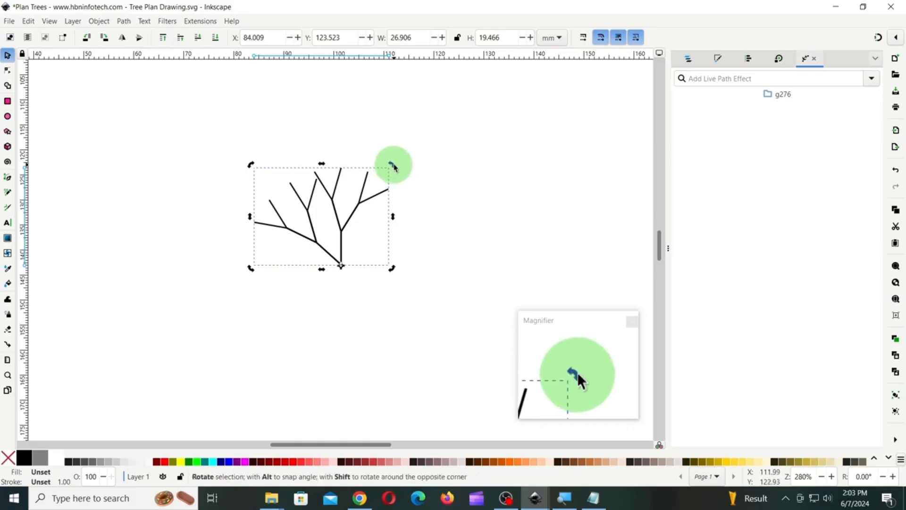
pyautogui.moveTo(395, 167); pyautogui.dragTo(539, 321)
pyautogui.moveTo(400, 346); pyautogui.dragTo(273, 393)
pyautogui.click(553, 214)
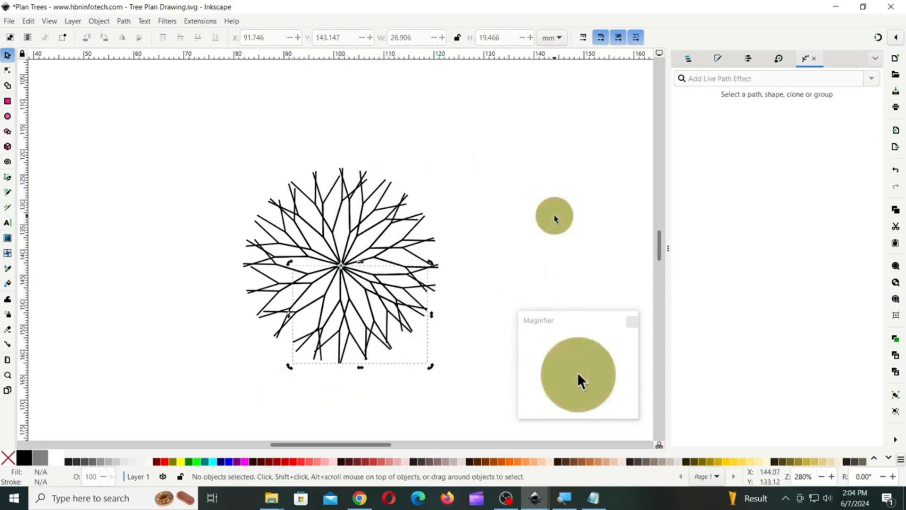
# - Move the whole circular tree to the page's left side and place a duplicate of it to the right
pyautogui.moveTo(198, 143); pyautogui.dragTo(486, 396)
pyautogui.moveTo(337, 269); pyautogui.dragTo(148, 238)
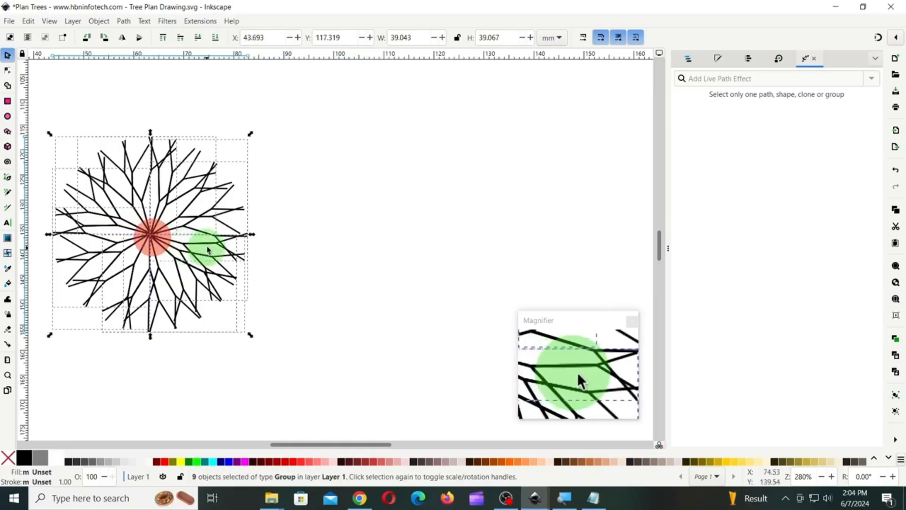
pyautogui.rightClick(198, 222)
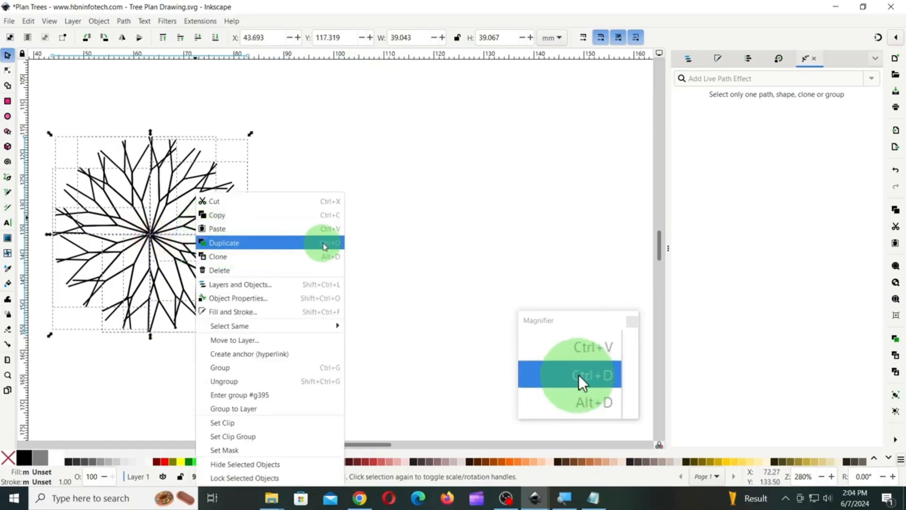
pyautogui.click(302, 243)
pyautogui.moveTo(166, 208); pyautogui.dragTo(426, 214)
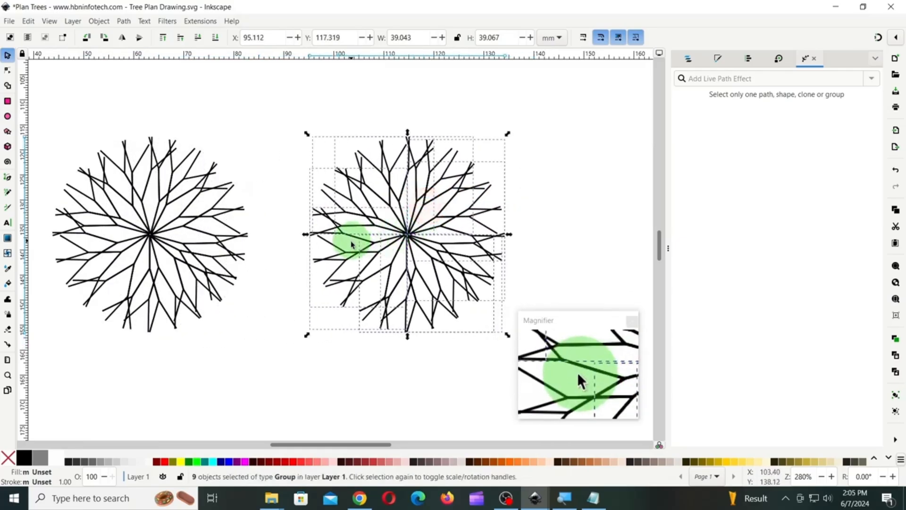
# - Ungroup the duplicate tree and break its paths apart, repeating both operations on the whole symbol
pyautogui.click(100, 22)
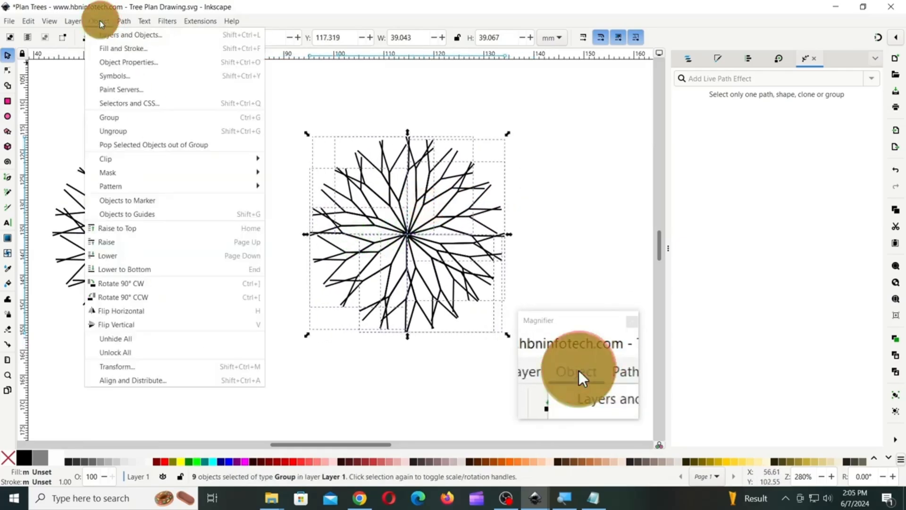
pyautogui.click(121, 131)
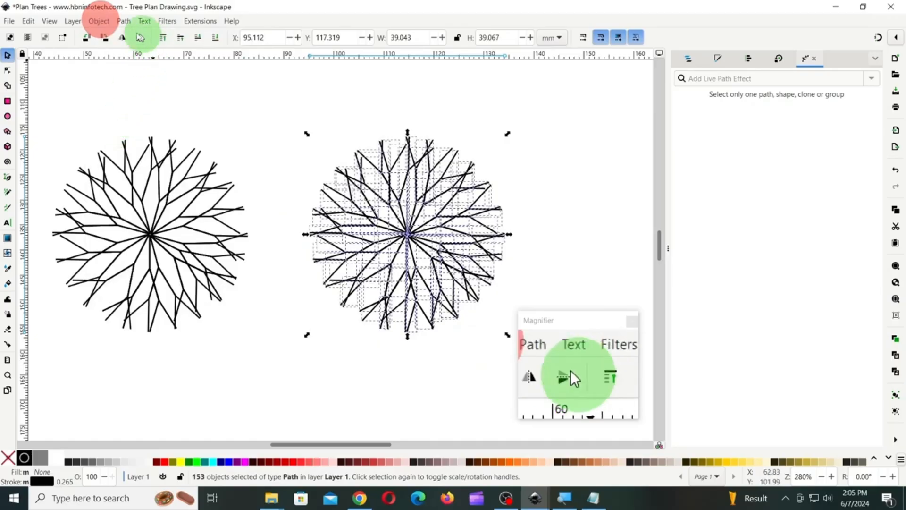
pyautogui.click(124, 21)
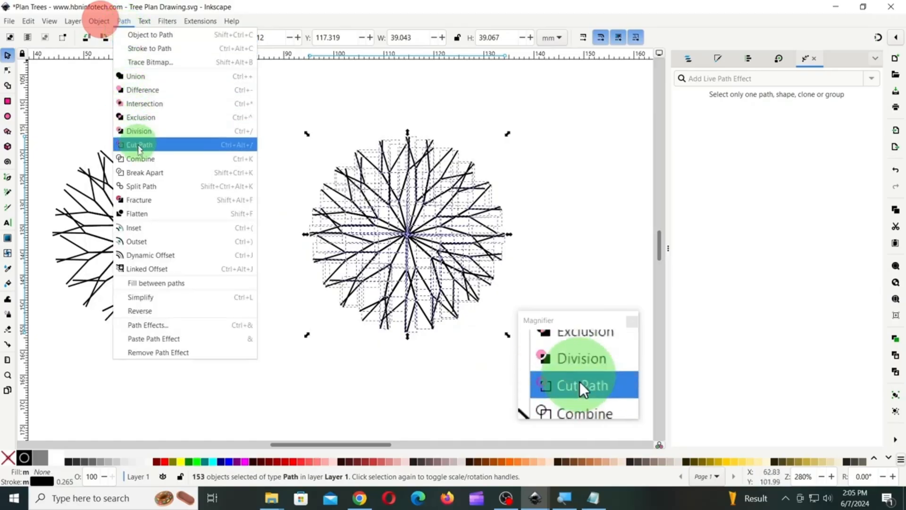
pyautogui.click(140, 171)
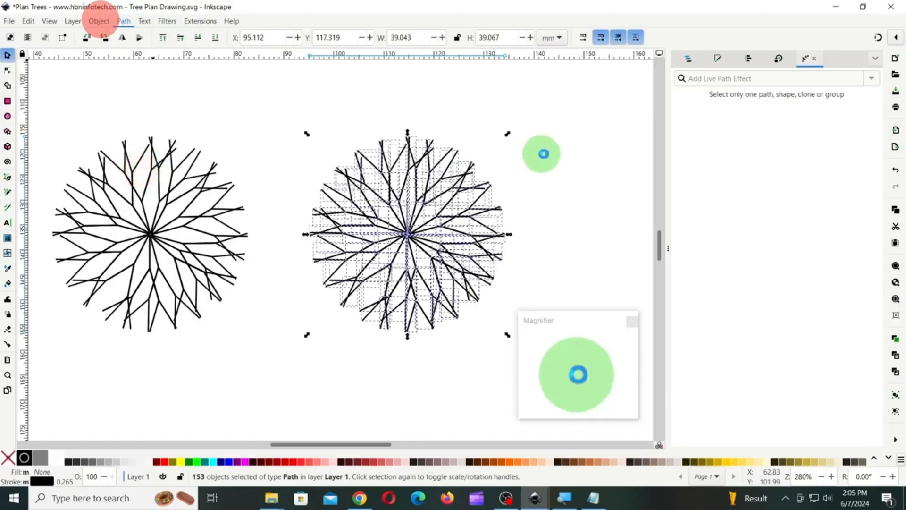
pyautogui.click(553, 174)
pyautogui.moveTo(269, 111); pyautogui.dragTo(515, 384)
pyautogui.click(99, 21)
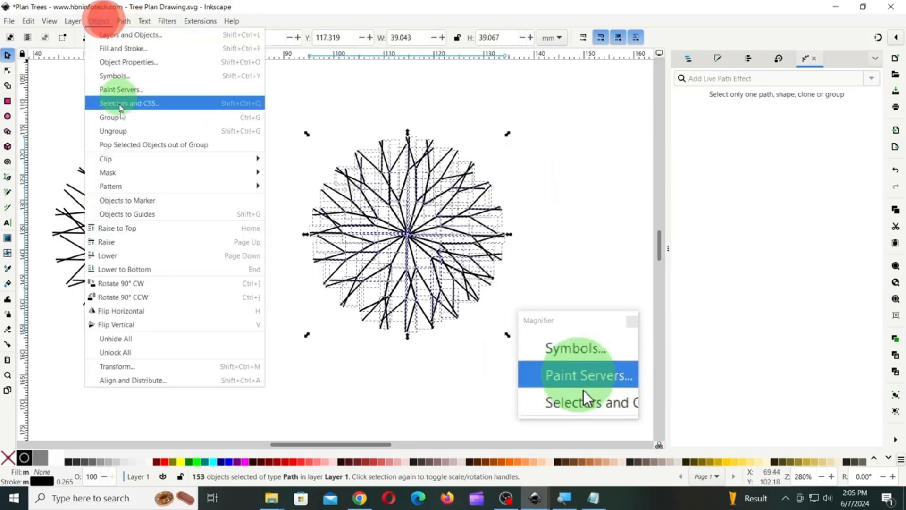
pyautogui.click(123, 132)
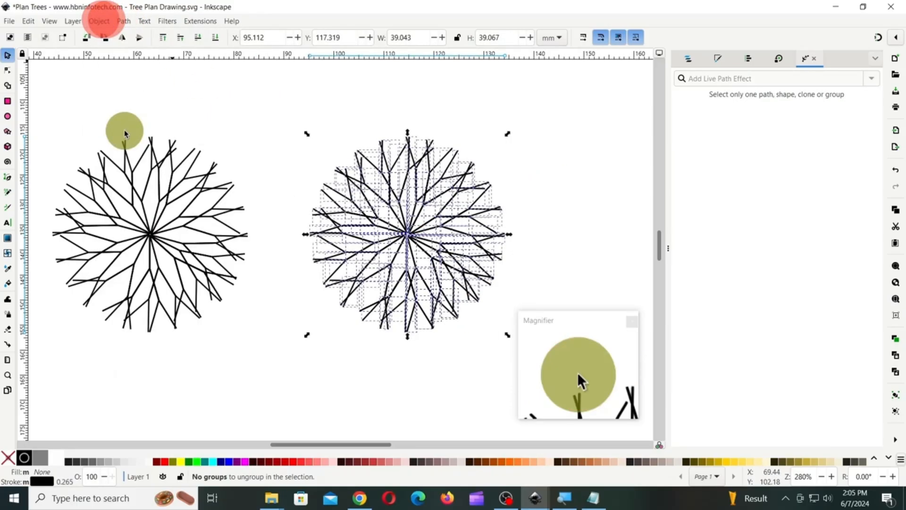
pyautogui.click(123, 21)
pyautogui.click(161, 173)
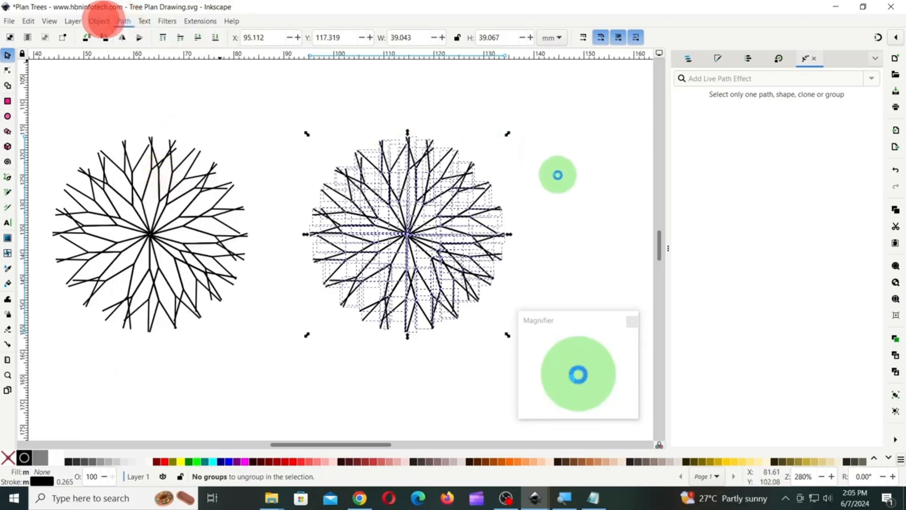
pyautogui.click(555, 176)
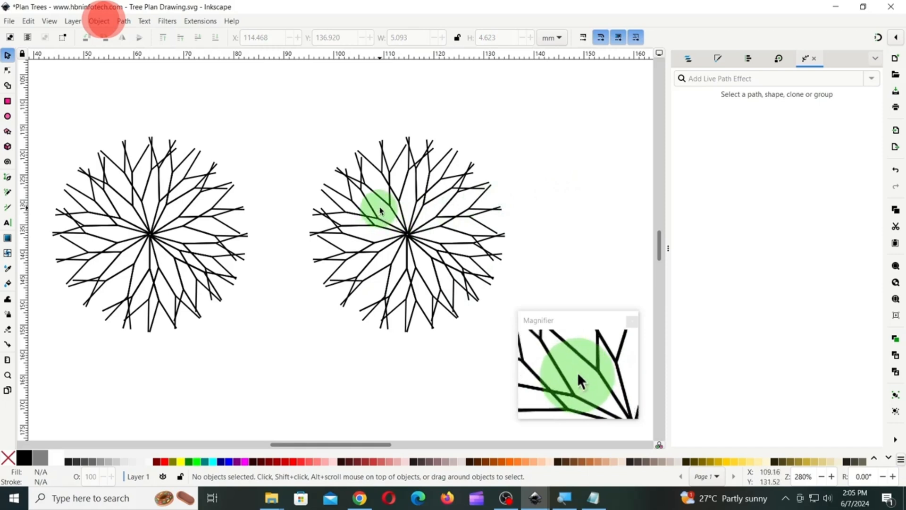
# - Draw a touch-selection loop through the inner branches of the duplicate tree and delete the selected segments
pyautogui.press('alt')
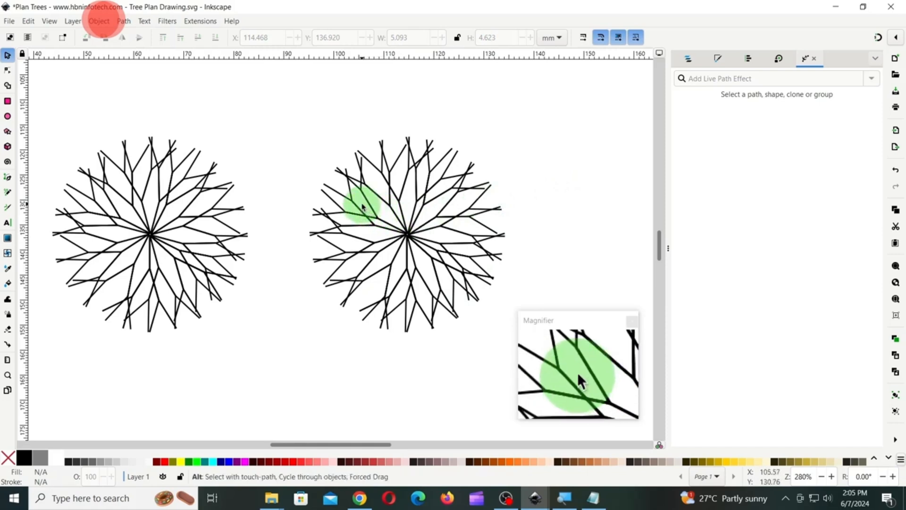
pyautogui.moveTo(361, 205)
pyautogui.mouseDown()
pyautogui.moveTo(417, 188)
pyautogui.moveTo(439, 196)
pyautogui.mouseUp()
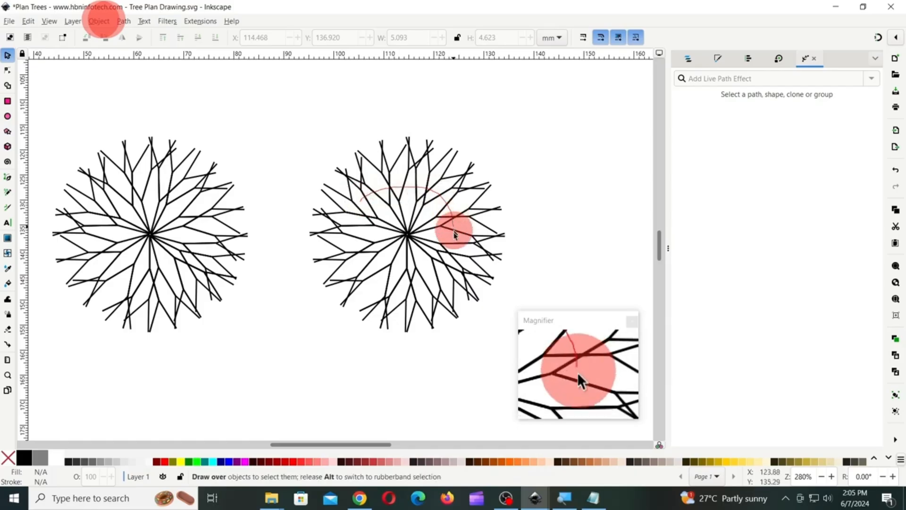
pyautogui.moveTo(443, 259)
pyautogui.mouseDown()
pyautogui.moveTo(400, 268)
pyautogui.moveTo(366, 257)
pyautogui.moveTo(353, 235)
pyautogui.mouseUp()
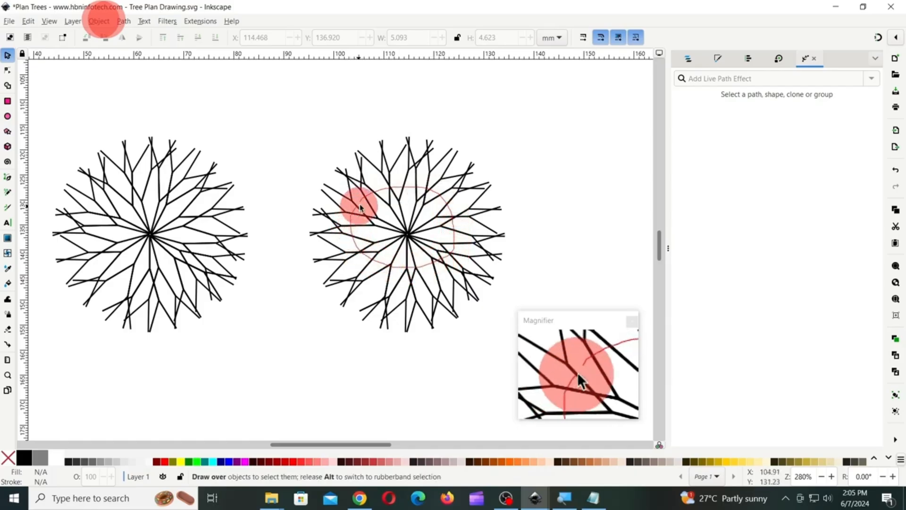
pyautogui.moveTo(363, 202); pyautogui.dragTo(373, 210)
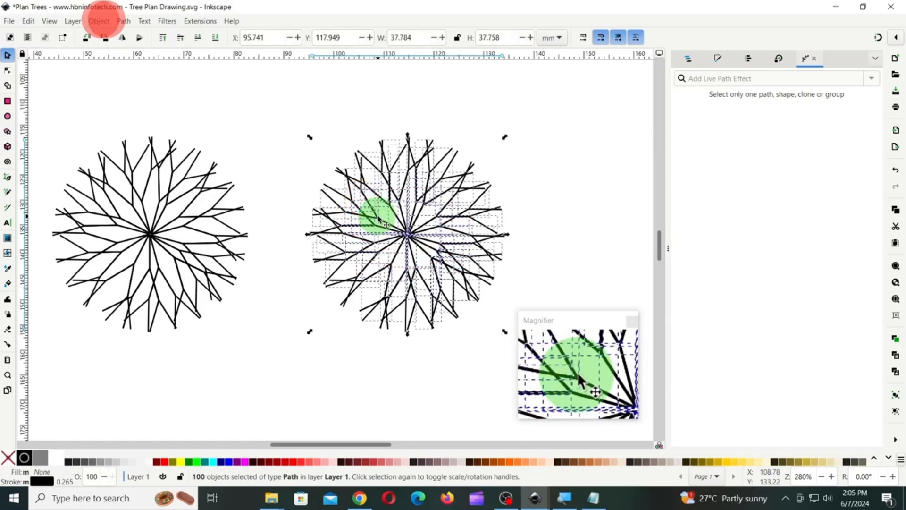
pyautogui.press('Delete')
# - Delete the leftover inner segments of the duplicate tree, keeping only its ring of outer twig tips
pyautogui.moveTo(373, 198); pyautogui.dragTo(412, 272)
pyautogui.press('Delete')
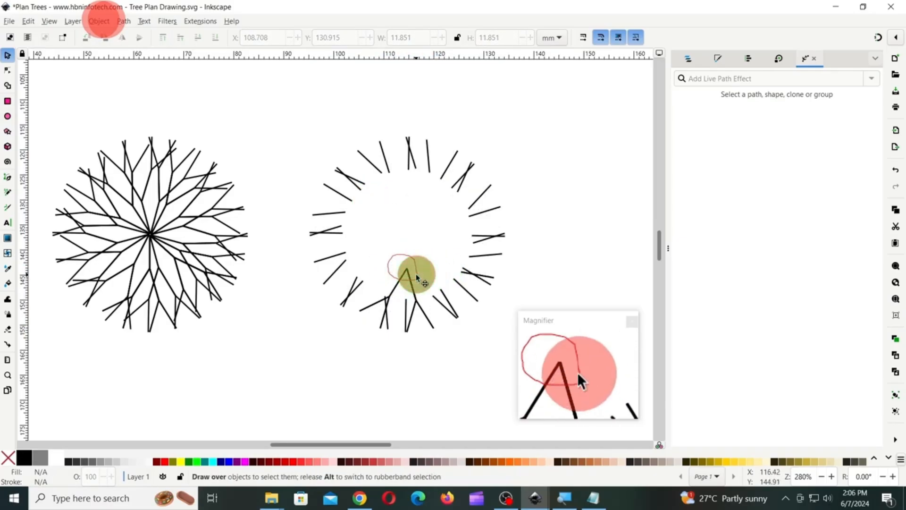
pyautogui.press('Delete')
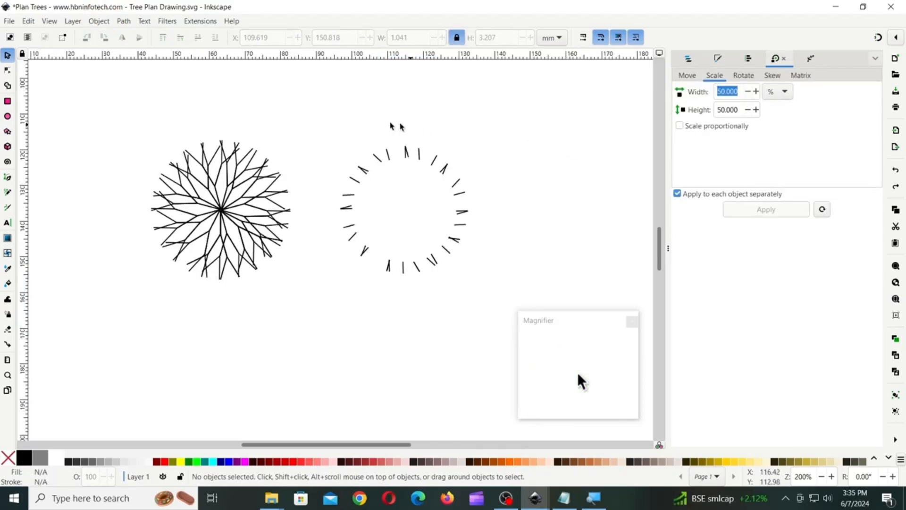
# - Group all the twig tips of the ring, and separately group the nine branches of the full tree
pyautogui.moveTo(324, 123); pyautogui.dragTo(493, 305)
pyautogui.click(99, 21)
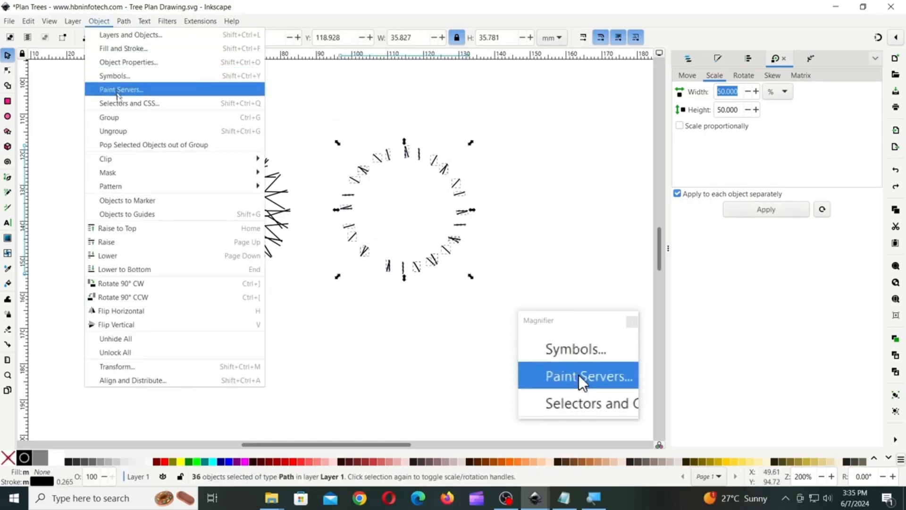
pyautogui.click(119, 121)
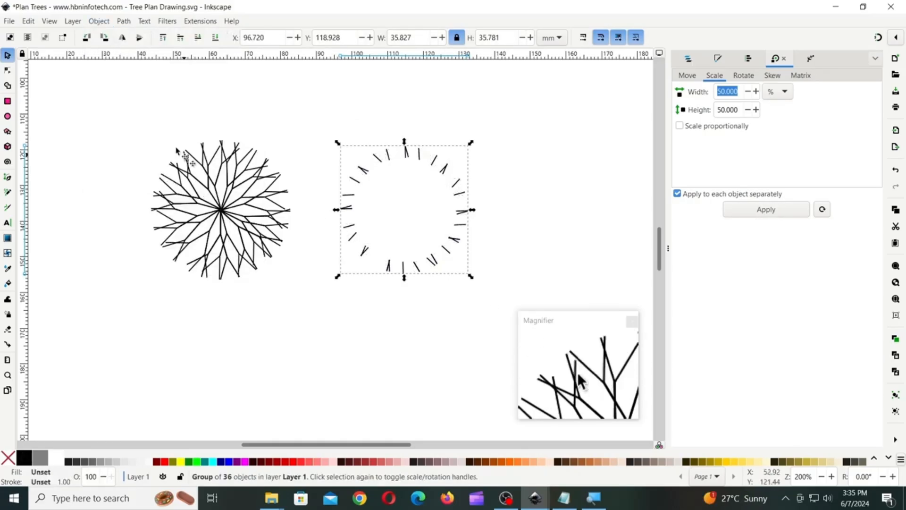
pyautogui.moveTo(136, 124); pyautogui.dragTo(307, 308)
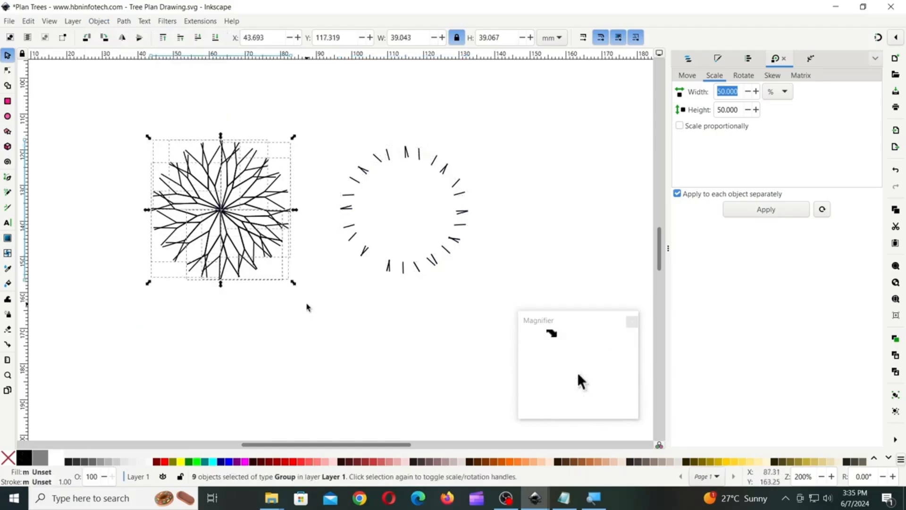
pyautogui.click(98, 22)
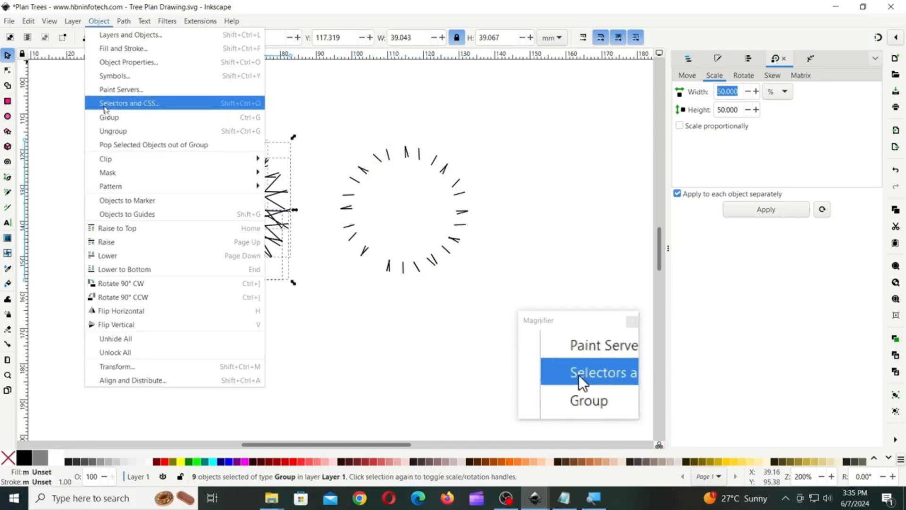
pyautogui.click(109, 122)
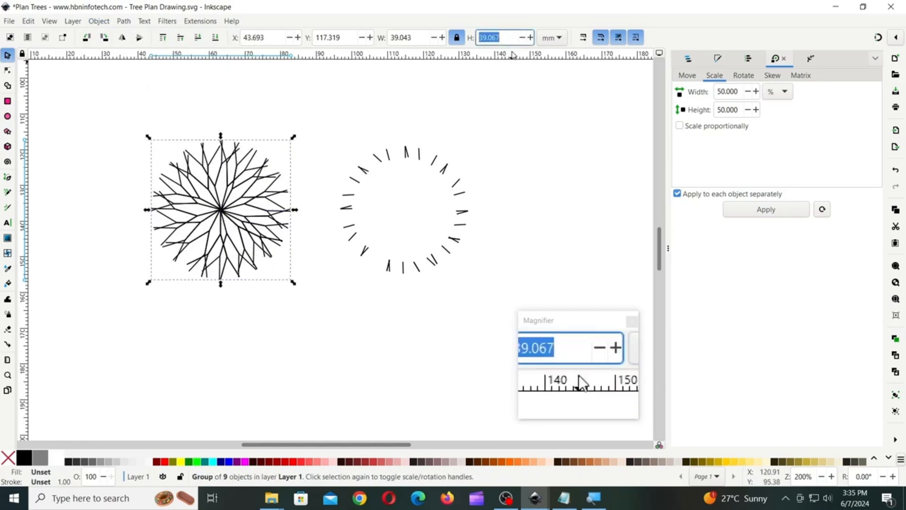
# - Scale the full tree proportionally to about 85 mm high and move it up and left, clear of the twig ring
pyautogui.press('Return')
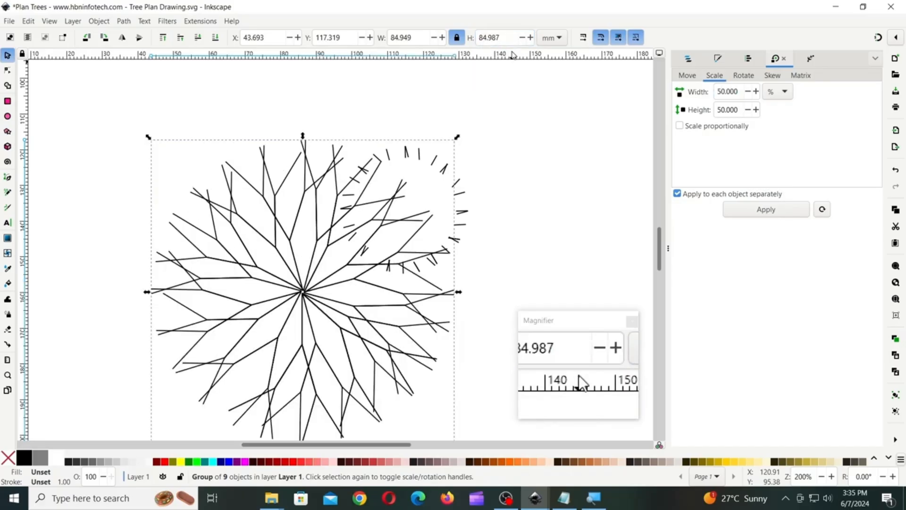
pyautogui.moveTo(289, 237); pyautogui.dragTo(154, 186)
# - Scale the twig ring proportionally to 85 mm high beside the tree and give it a red stroke
pyautogui.moveTo(334, 115); pyautogui.dragTo(510, 295)
pyautogui.click(501, 38)
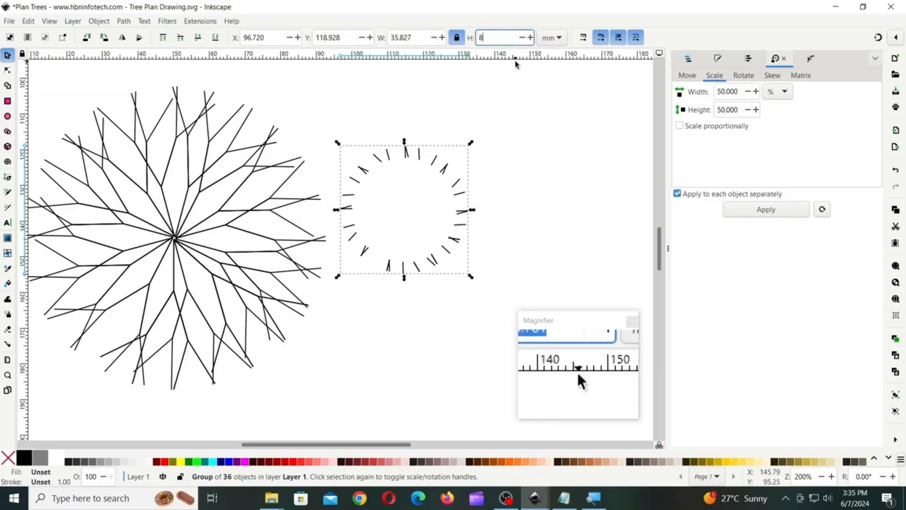
pyautogui.press('Return')
pyautogui.moveTo(454, 177); pyautogui.dragTo(457, 123)
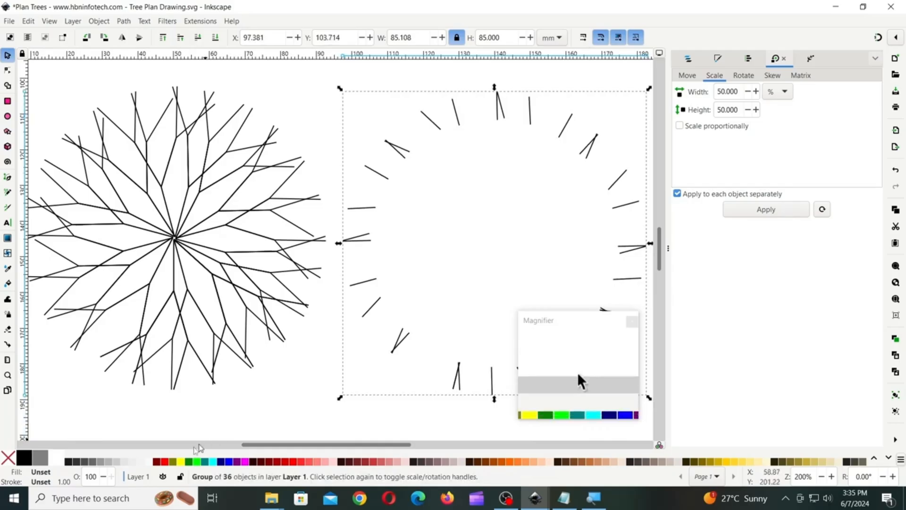
pyautogui.rightClick(164, 462)
pyautogui.click(180, 446)
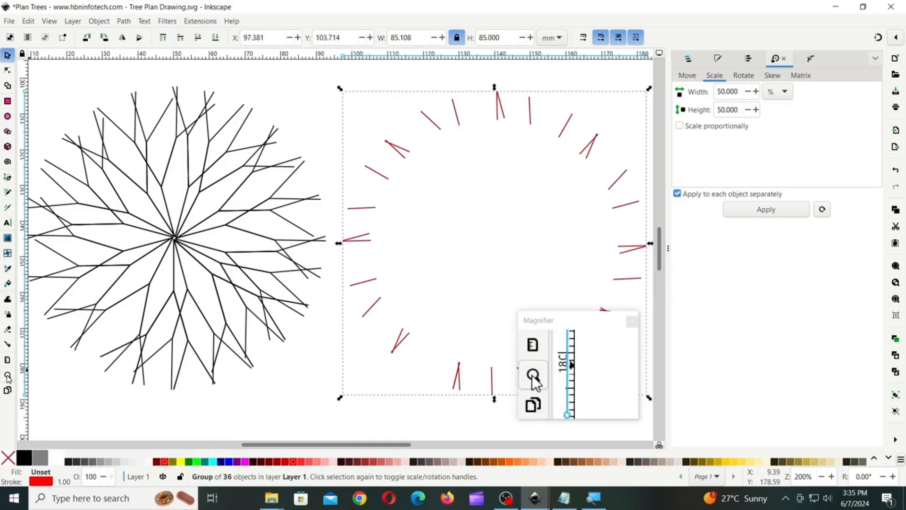
# - Centre the full tree and the red twig ring on each other, horizontally and vertically, relative to the selection area
pyautogui.click(8, 375)
pyautogui.click(28, 37)
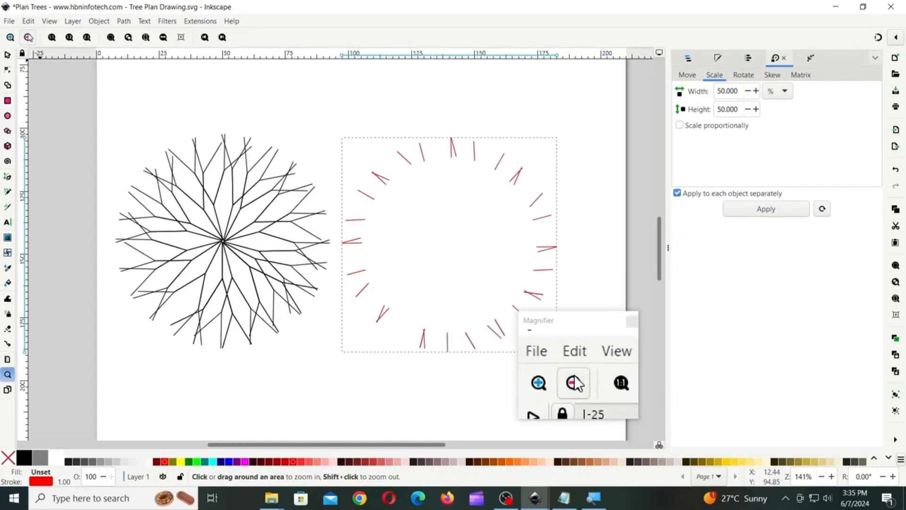
pyautogui.click(28, 37)
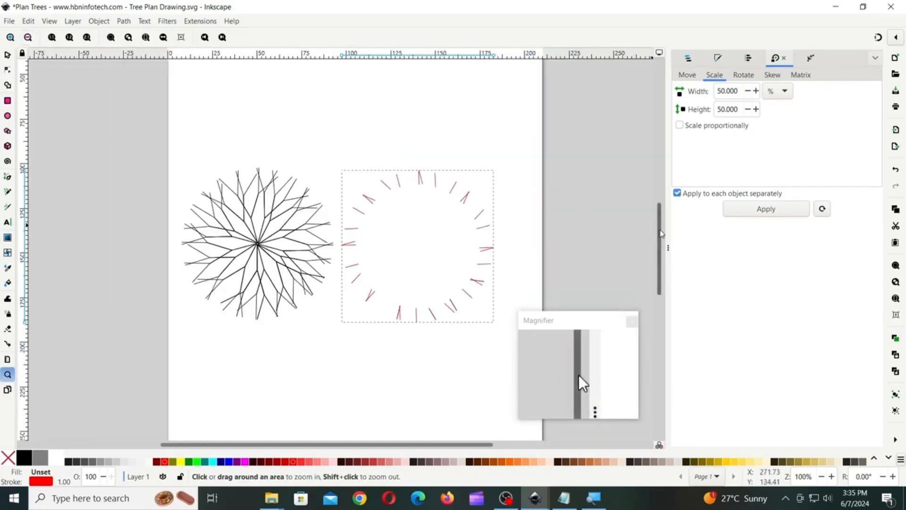
pyautogui.scroll(-3, 661, 233)
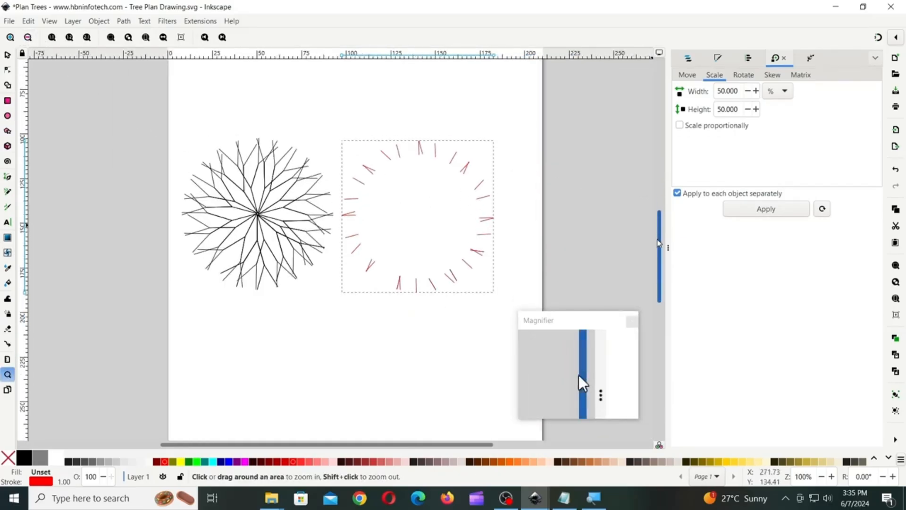
pyautogui.click(7, 56)
pyautogui.moveTo(173, 97); pyautogui.dragTo(526, 297)
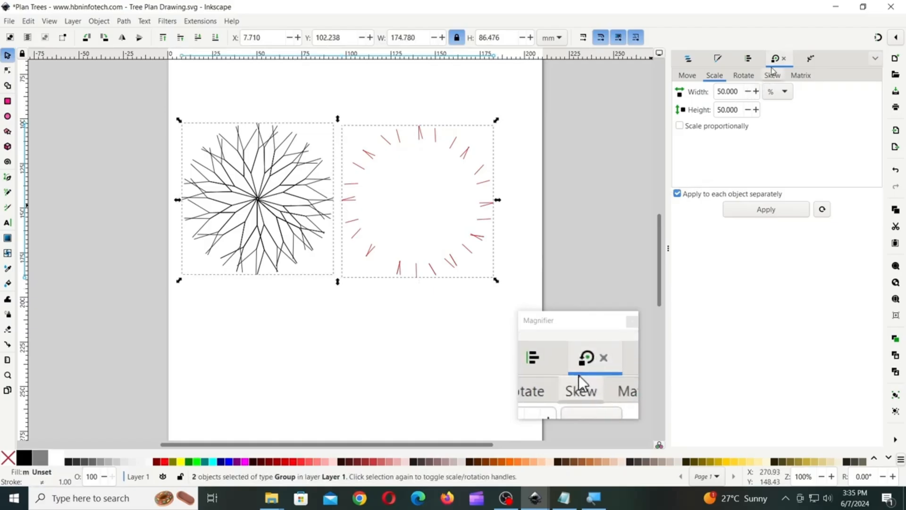
pyautogui.click(753, 60)
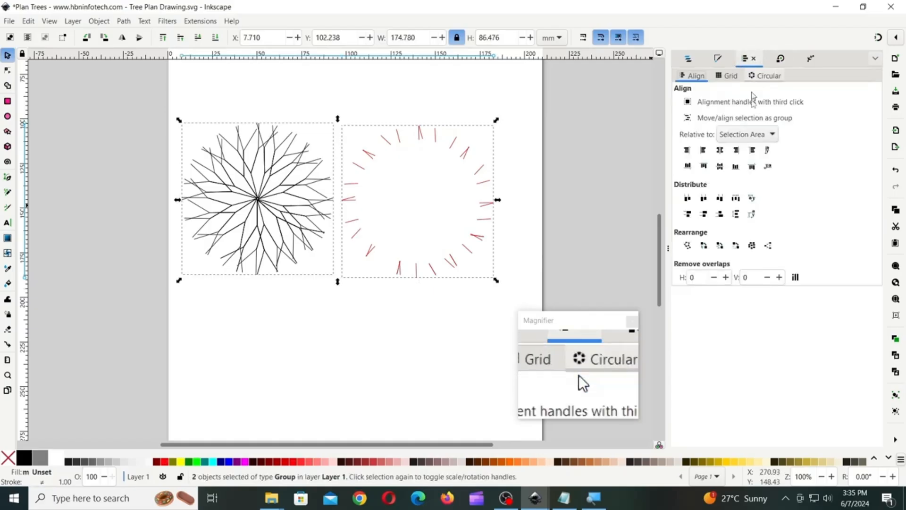
pyautogui.click(758, 134)
pyautogui.click(745, 136)
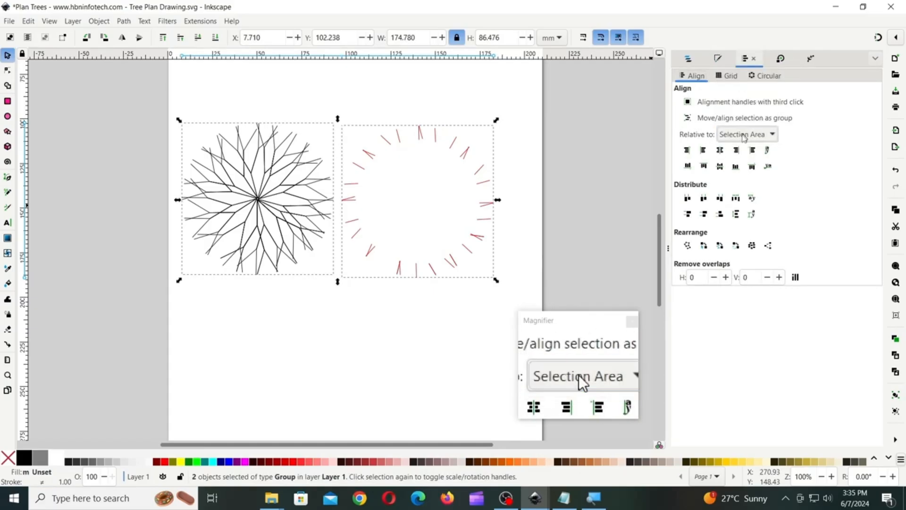
pyautogui.click(721, 151)
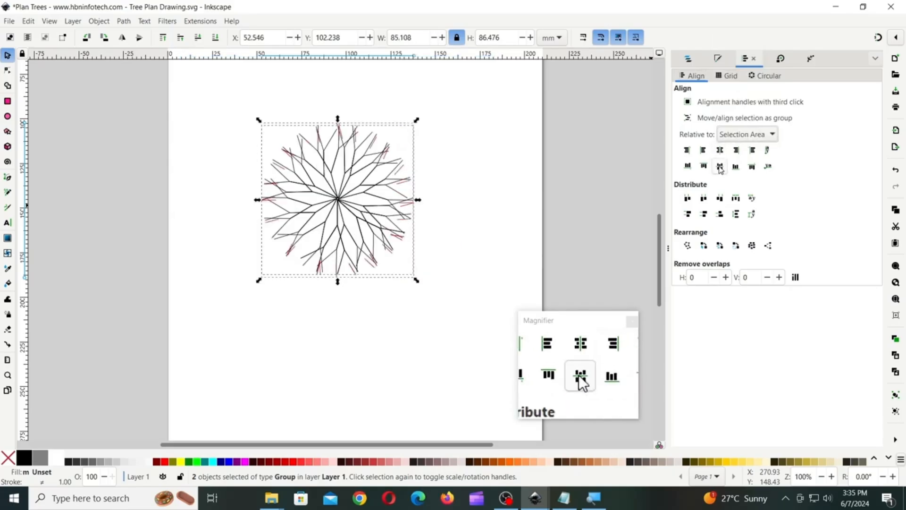
pyautogui.click(720, 167)
pyautogui.click(465, 190)
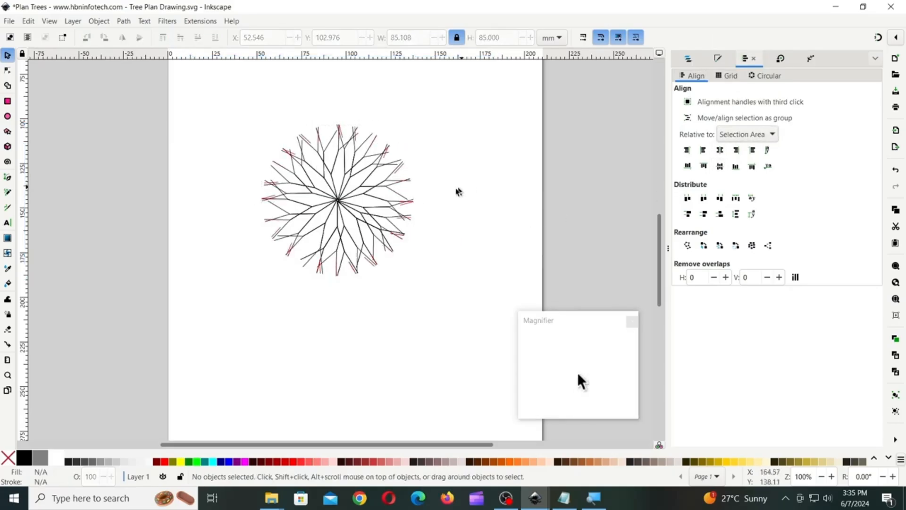
# - Rotate the red twig ring slightly about its centre so its tips fall between the black branch ends
pyautogui.click(409, 208)
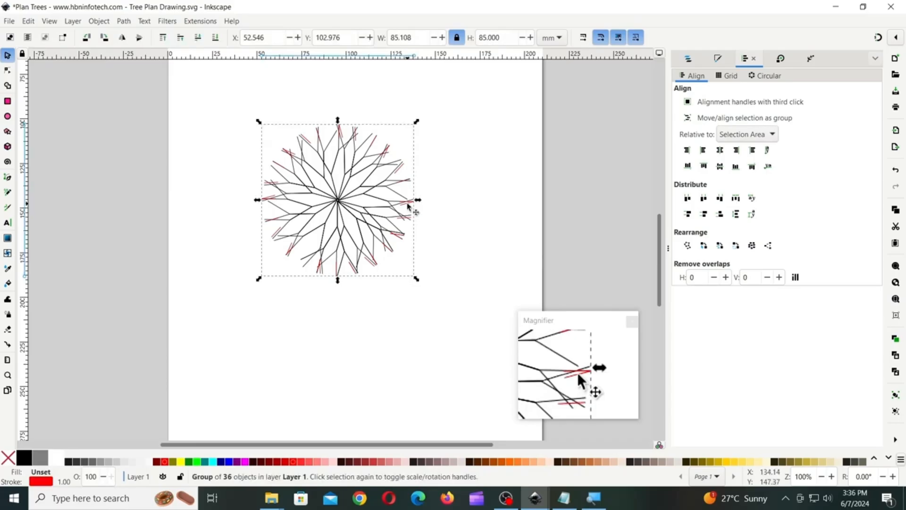
pyautogui.moveTo(420, 124); pyautogui.dragTo(382, 212)
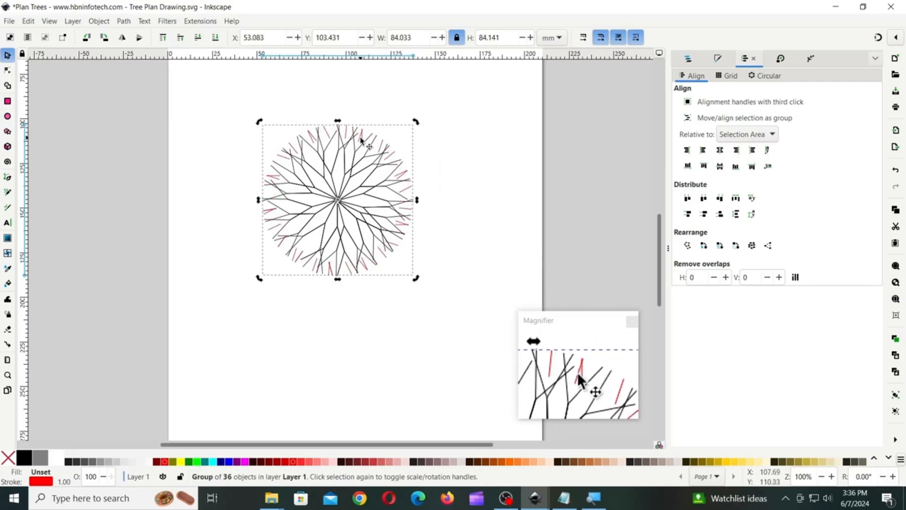
# - Duplicate the red twig ring, flip the copy horizontally and rotate it about 50° to fill gaps around the tree's edge
pyautogui.rightClick(361, 140)
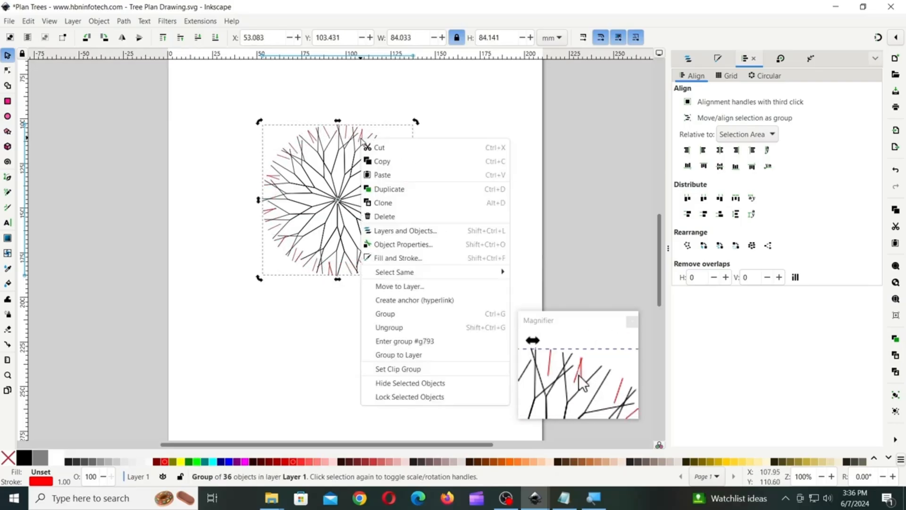
pyautogui.click(393, 191)
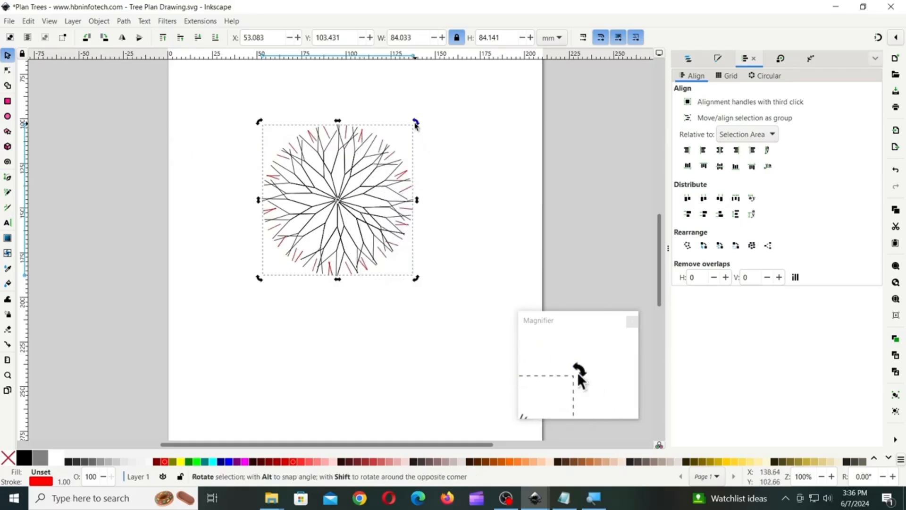
pyautogui.click(124, 39)
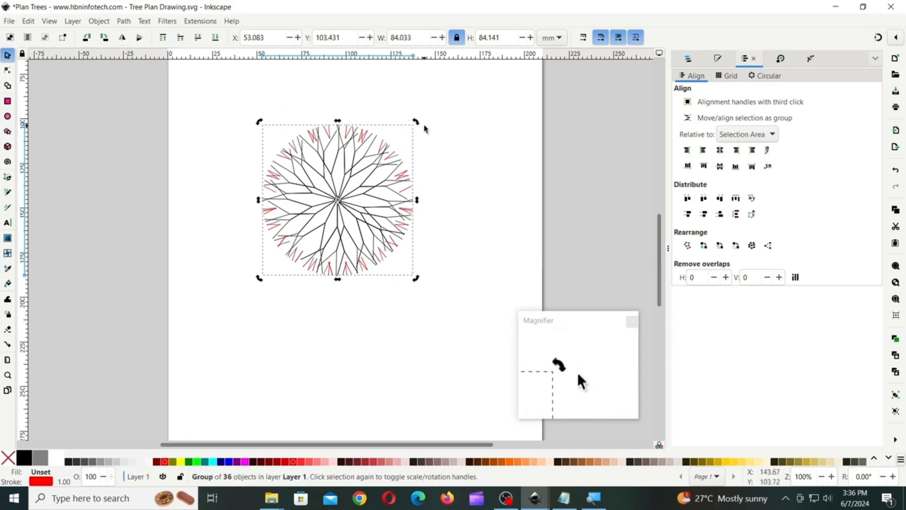
pyautogui.moveTo(417, 123); pyautogui.dragTo(331, 96)
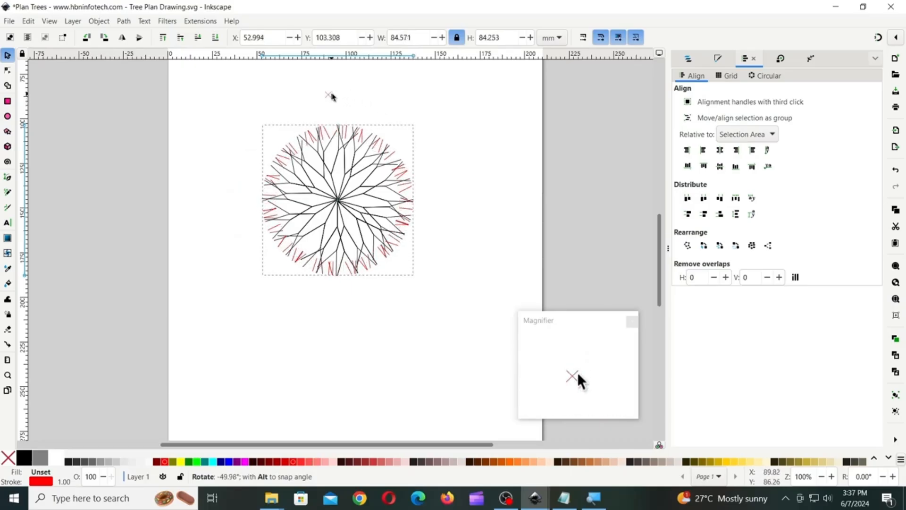
pyautogui.press('Escape')
# - Select the tree and both red twig rings and ungroup them twice, down to individual paths
pyautogui.moveTo(232, 107); pyautogui.dragTo(478, 318)
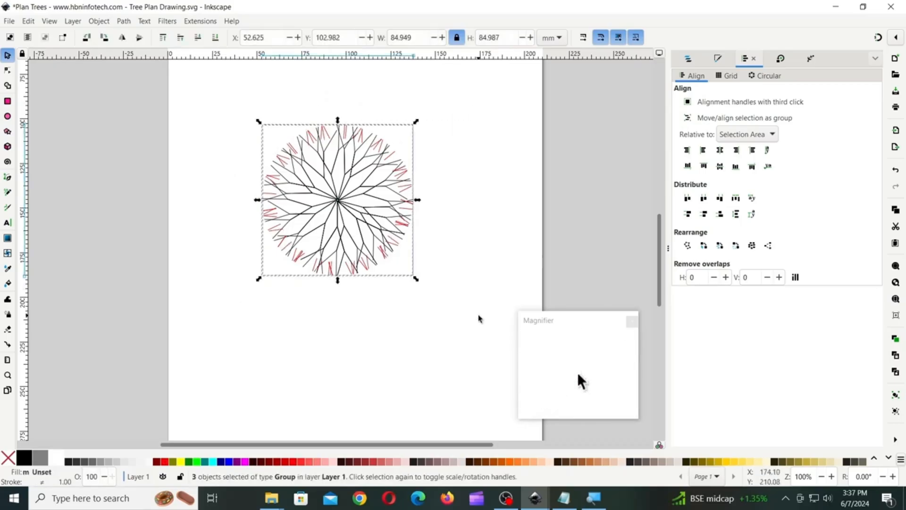
pyautogui.click(98, 22)
pyautogui.click(115, 132)
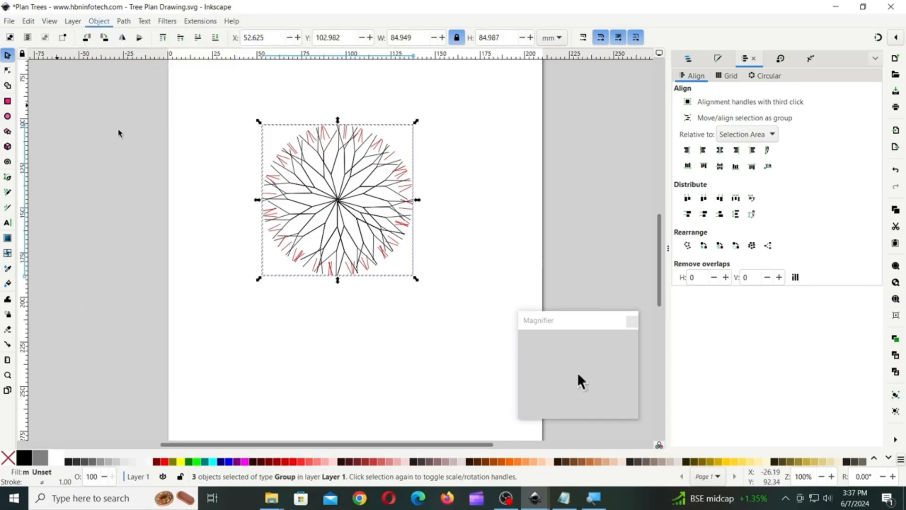
pyautogui.click(107, 22)
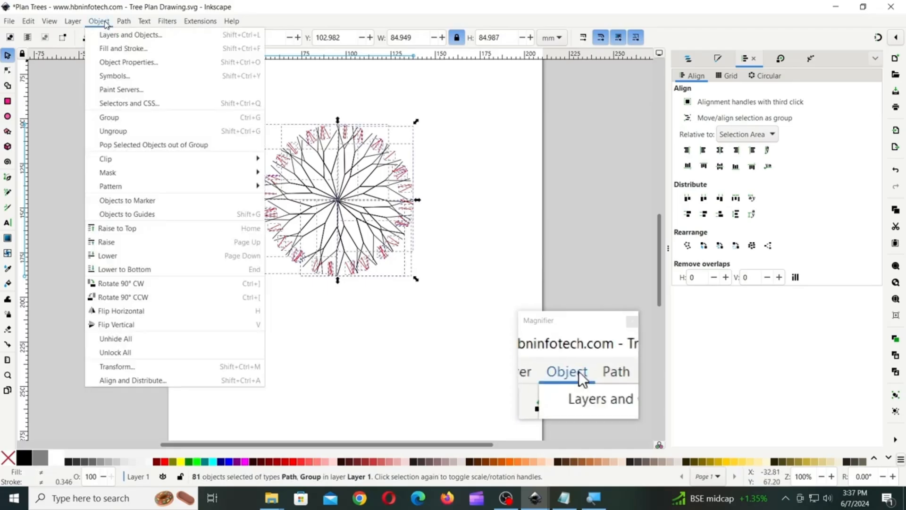
pyautogui.click(118, 132)
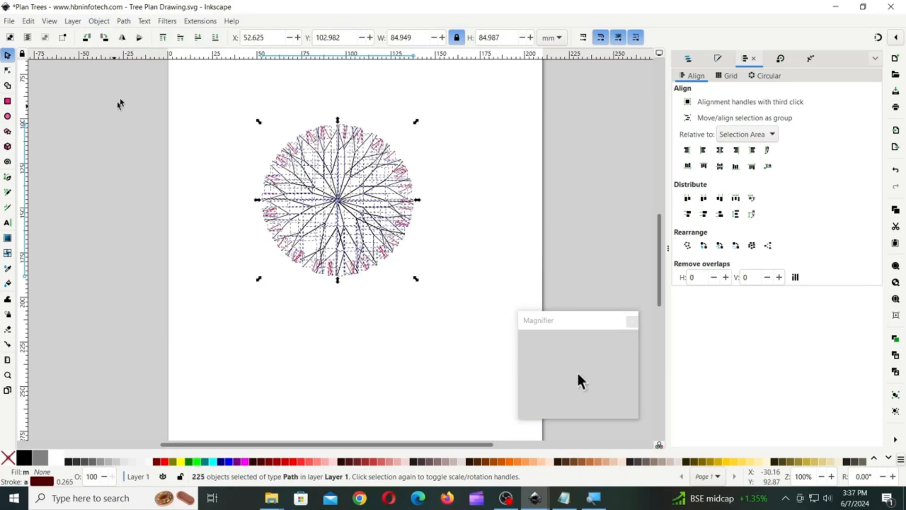
# - Give all selected tree and twig paths a dark grey stroke colour and a stroke width of 0.75 mm
pyautogui.rightClick(72, 461)
pyautogui.click(89, 441)
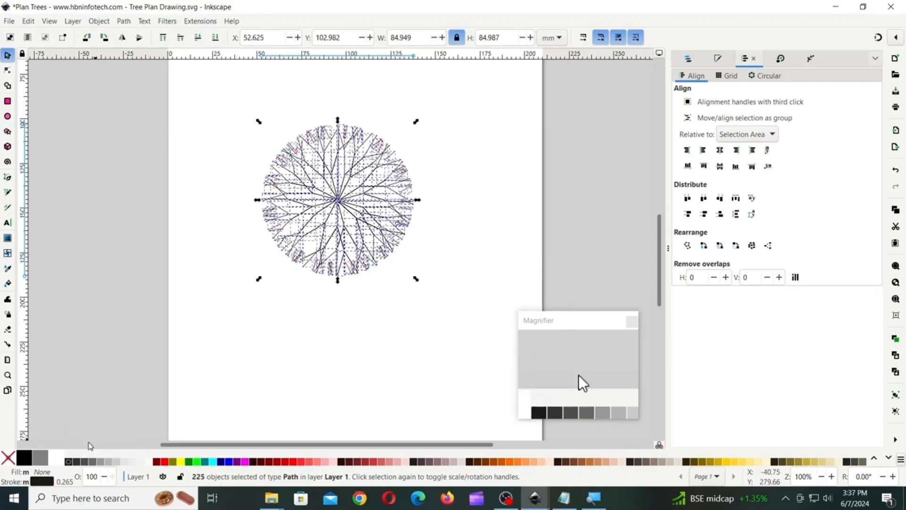
pyautogui.rightClick(72, 481)
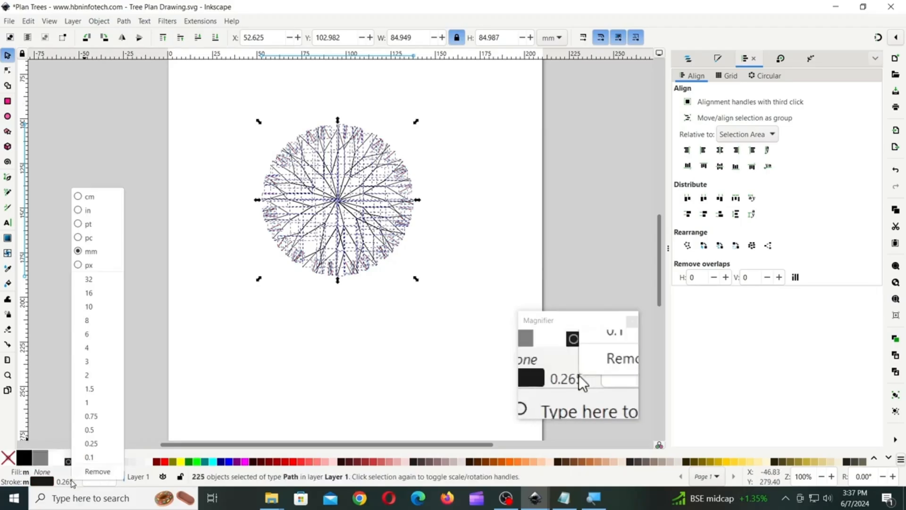
pyautogui.click(91, 416)
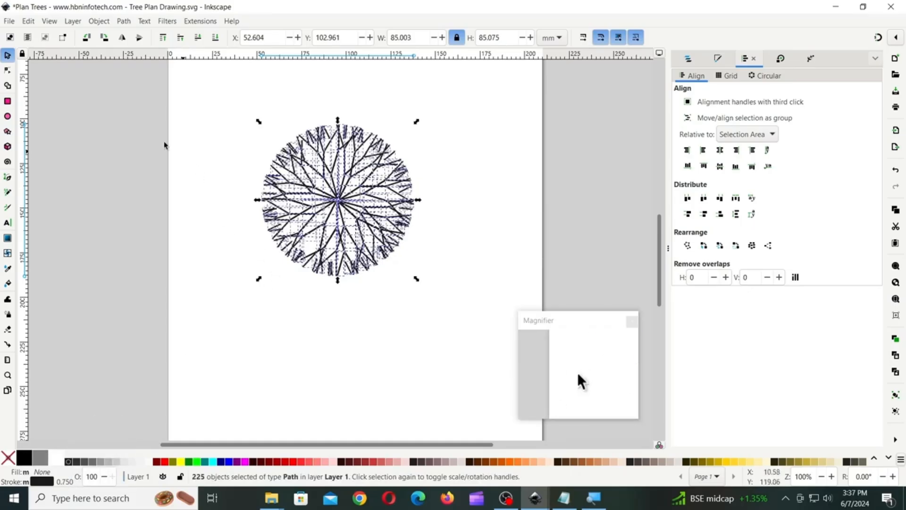
# - Group all the paths of the branch tree into one object and deselect it
pyautogui.click(107, 24)
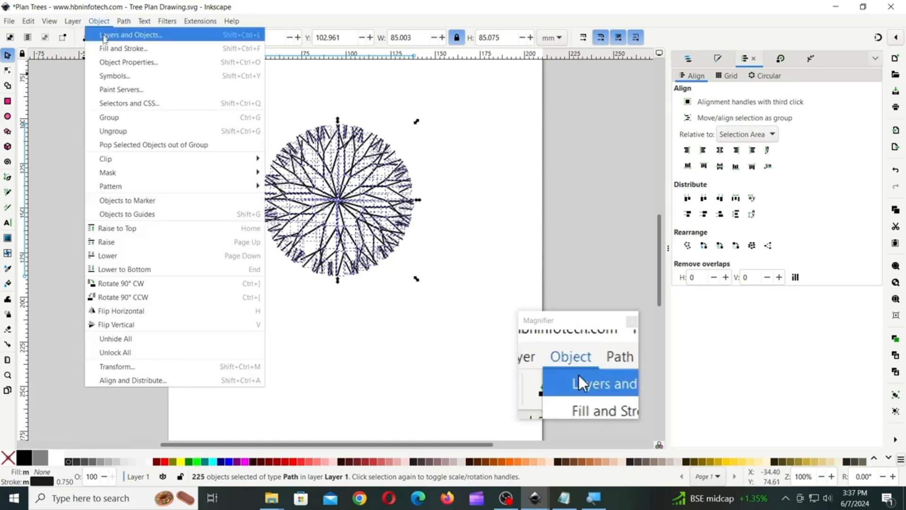
pyautogui.click(106, 122)
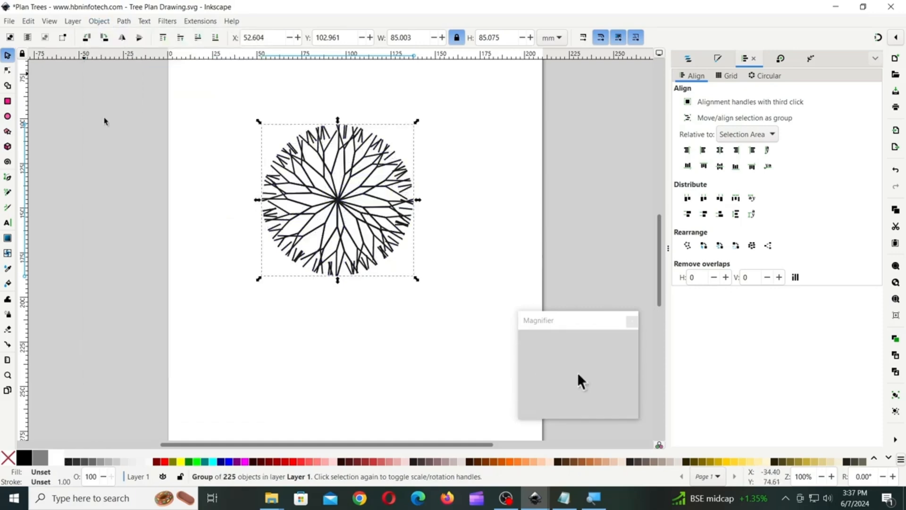
pyautogui.click(490, 145)
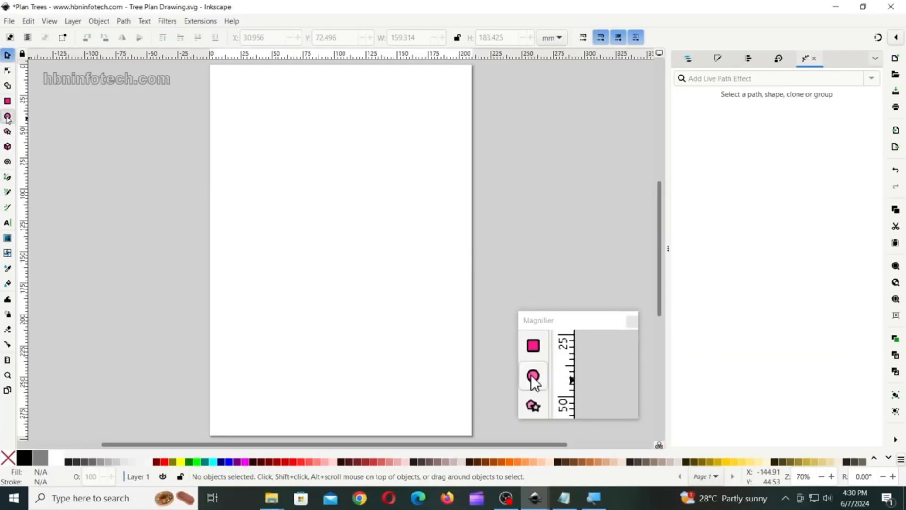
# - Draw an ellipse in the upper middle of the empty page and set its height and width to 85 mm
pyautogui.click(8, 116)
pyautogui.moveTo(275, 164); pyautogui.dragTo(366, 243)
pyautogui.press('s')
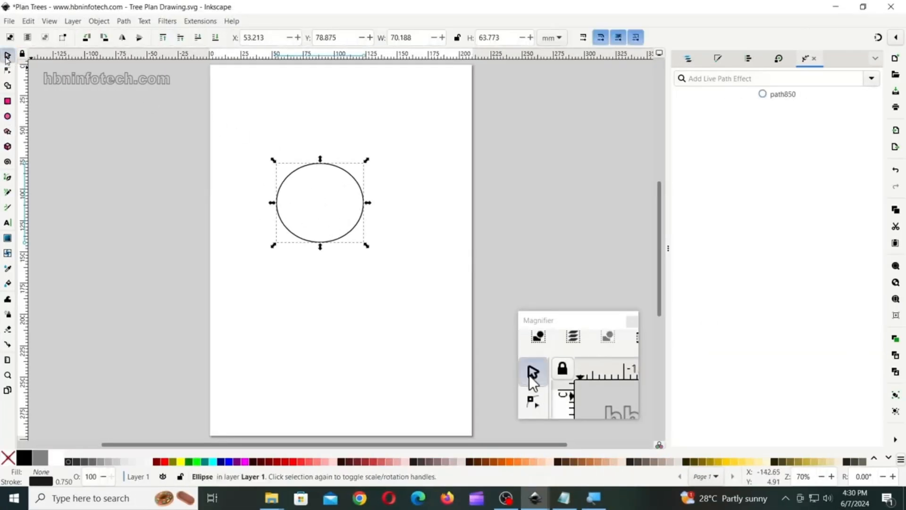
pyautogui.tripleClick(491, 38)
pyautogui.write('85')
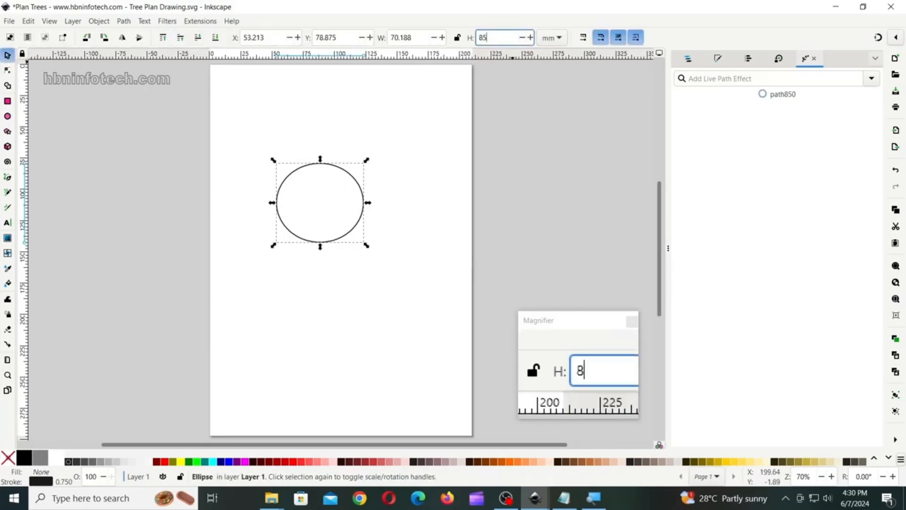
pyautogui.press('Return')
pyautogui.tripleClick(392, 37)
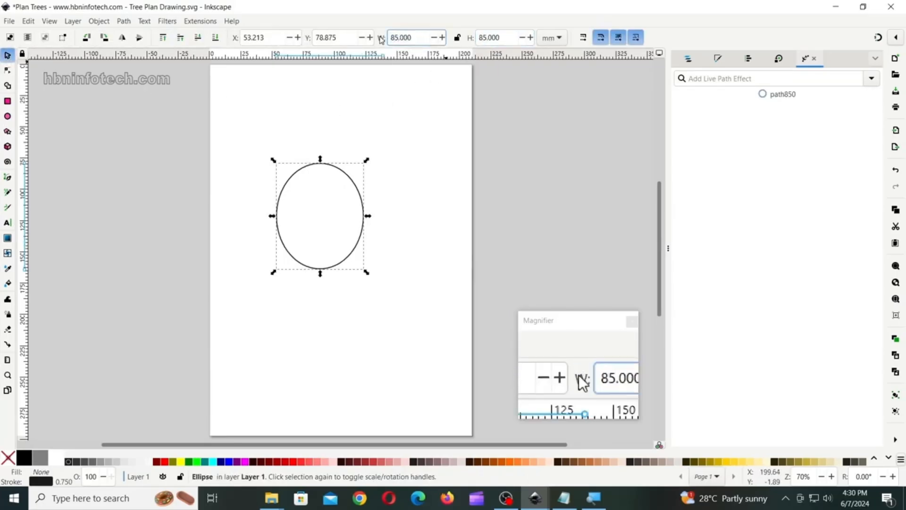
pyautogui.write('85')
pyautogui.press('Return')
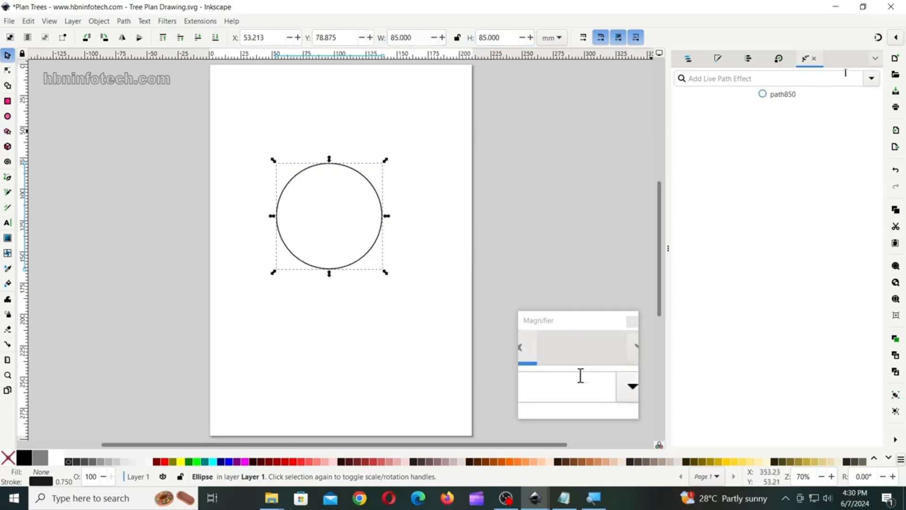
# - Apply the Hatches (rough) live path effect to the circle and set its randomness to 30
pyautogui.click(871, 79)
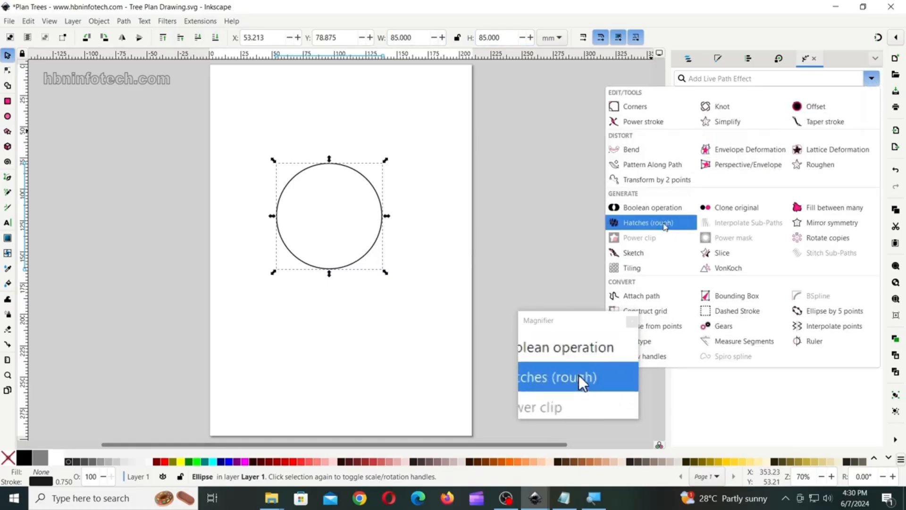
pyautogui.click(643, 227)
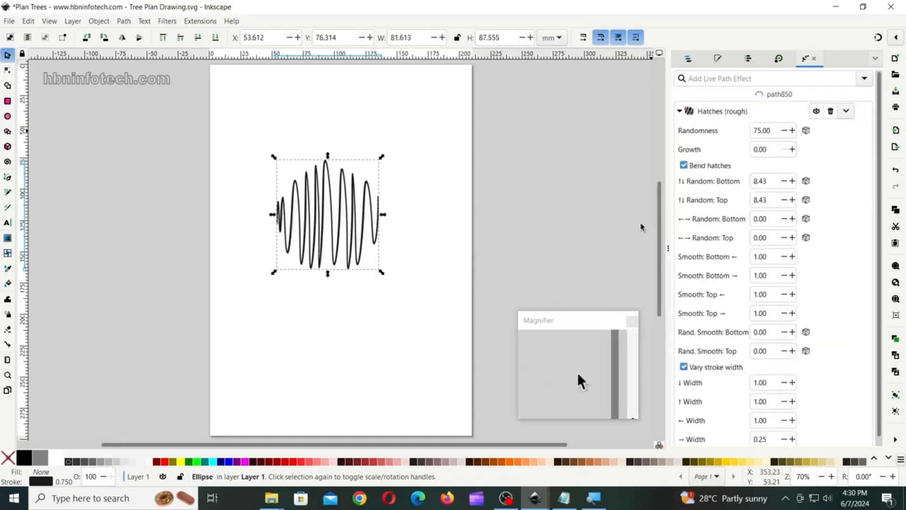
pyautogui.doubleClick(770, 135)
pyautogui.write('30')
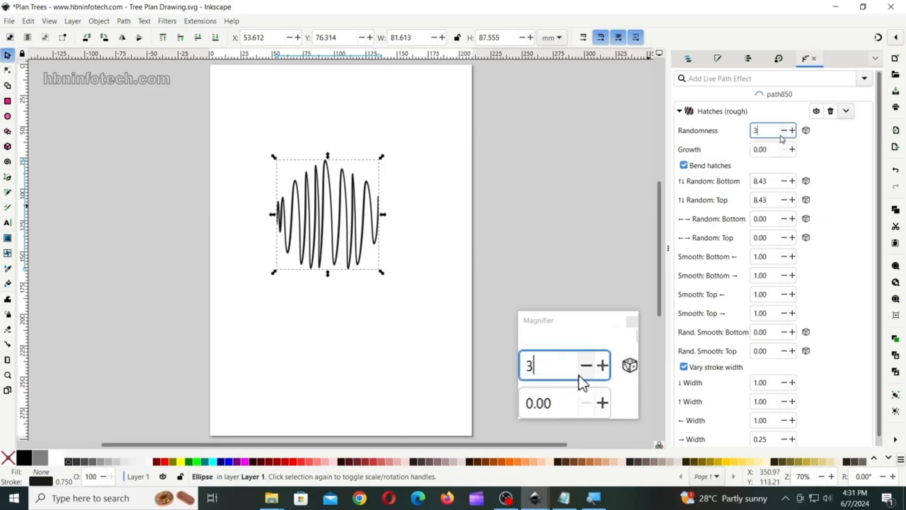
pyautogui.press('Return')
# - Draw a second ellipse below the hatched shape and set its height and width to 85 mm
pyautogui.press('e')
pyautogui.moveTo(246, 293); pyautogui.dragTo(328, 390)
pyautogui.click(7, 55)
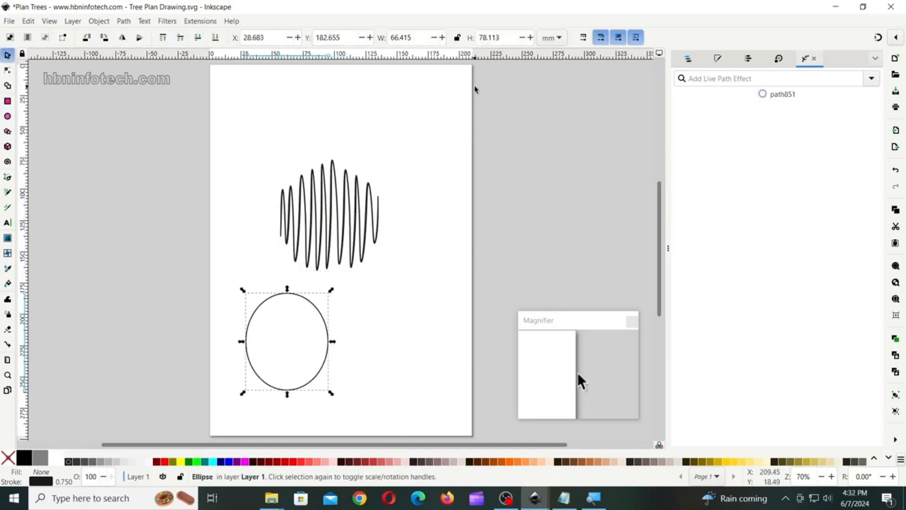
pyautogui.click(479, 42)
pyautogui.doubleClick(479, 42)
pyautogui.write('85')
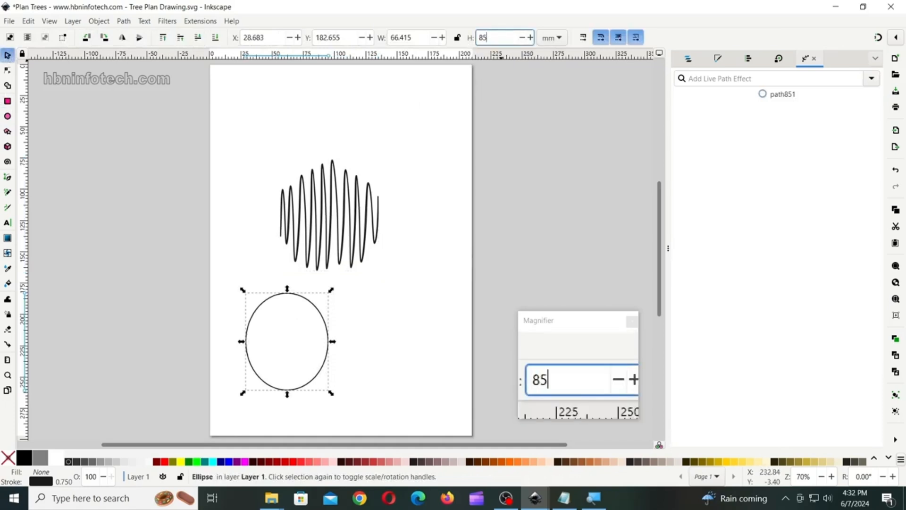
pyautogui.doubleClick(410, 38)
pyautogui.write('85')
pyautogui.press('Return')
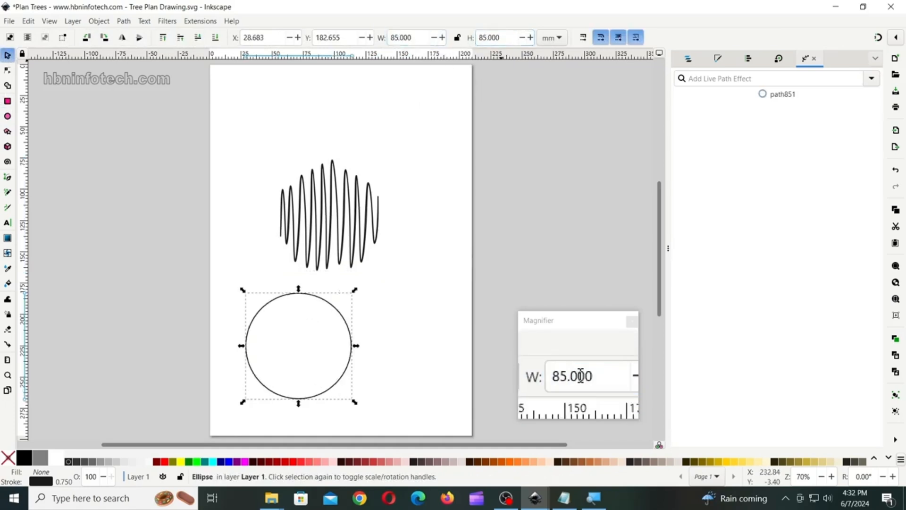
# - Move the plain circle to the page's upper left and scale the hatched shape to about 42 × 22 mm beside it
pyautogui.moveTo(339, 305)
pyautogui.mouseDown()
pyautogui.moveTo(380, 111)
pyautogui.moveTo(352, 179)
pyautogui.moveTo(399, 196)
pyautogui.mouseUp()
pyautogui.moveTo(404, 157)
pyautogui.mouseDown()
pyautogui.moveTo(368, 211)
pyautogui.moveTo(337, 230)
pyautogui.mouseUp()
pyautogui.moveTo(339, 248); pyautogui.dragTo(349, 212)
pyautogui.moveTo(384, 239); pyautogui.dragTo(338, 233)
pyautogui.moveTo(319, 214); pyautogui.dragTo(393, 326)
pyautogui.moveTo(297, 170)
pyautogui.mouseDown()
pyautogui.moveTo(291, 138)
pyautogui.moveTo(262, 100)
pyautogui.mouseUp()
pyautogui.moveTo(388, 321); pyautogui.dragTo(385, 224)
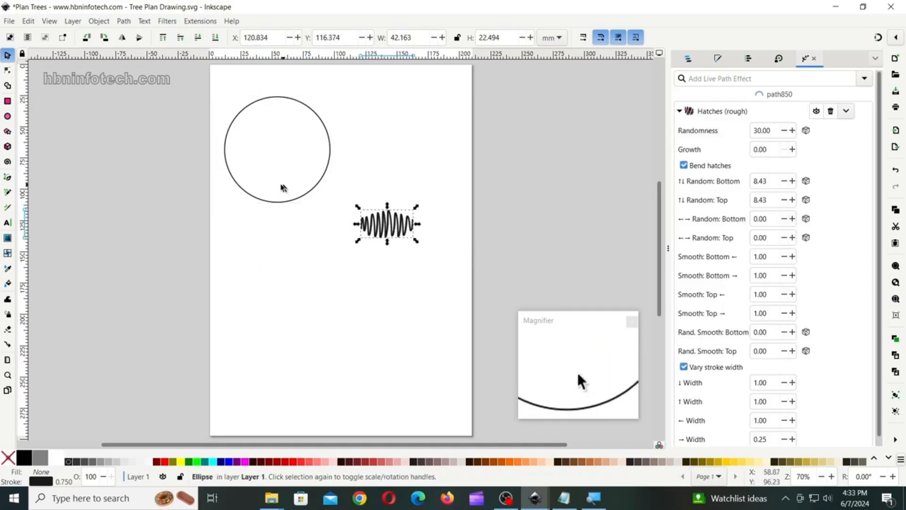
# - Convert the hatched shape to a path and set its stroke width to 0.75 mm
pyautogui.click(124, 21)
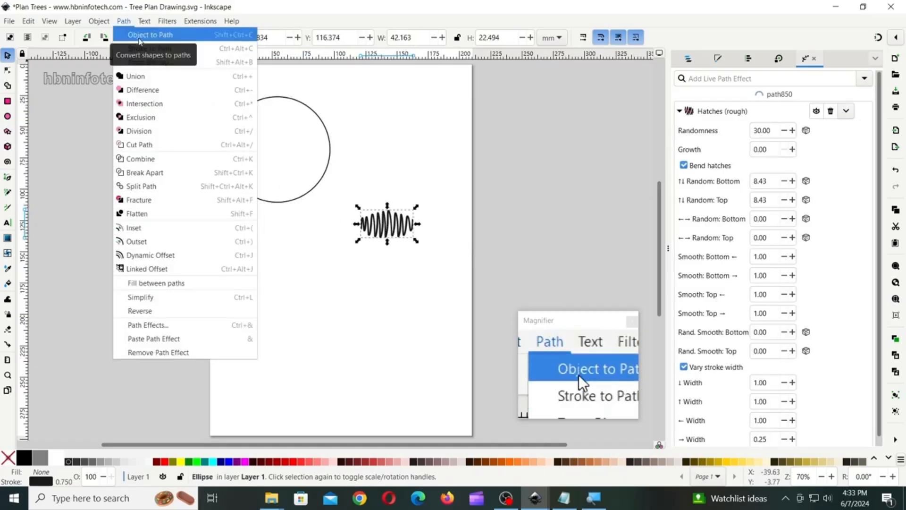
pyautogui.click(140, 36)
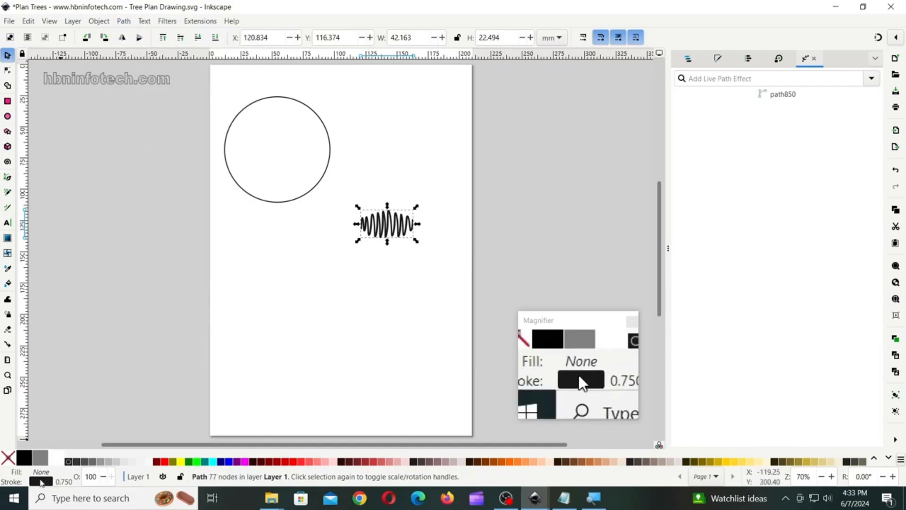
pyautogui.rightClick(69, 483)
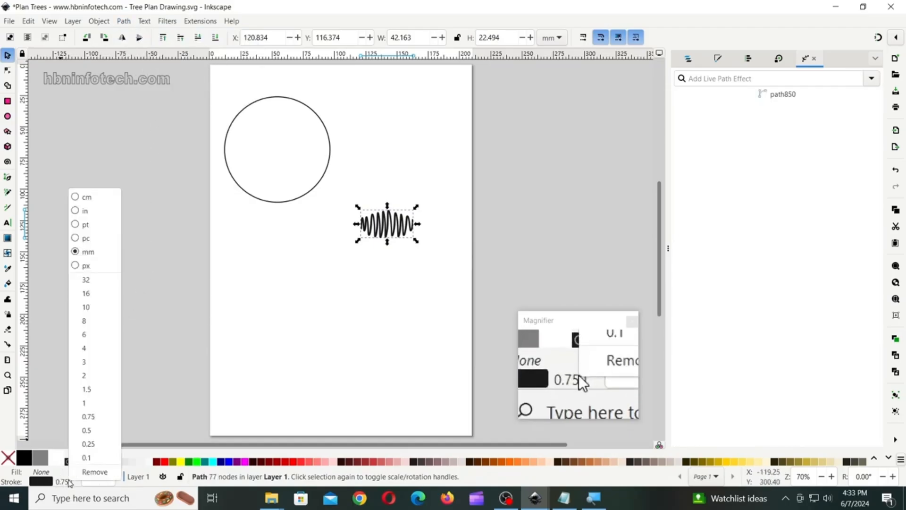
pyautogui.click(92, 417)
pyautogui.click(325, 314)
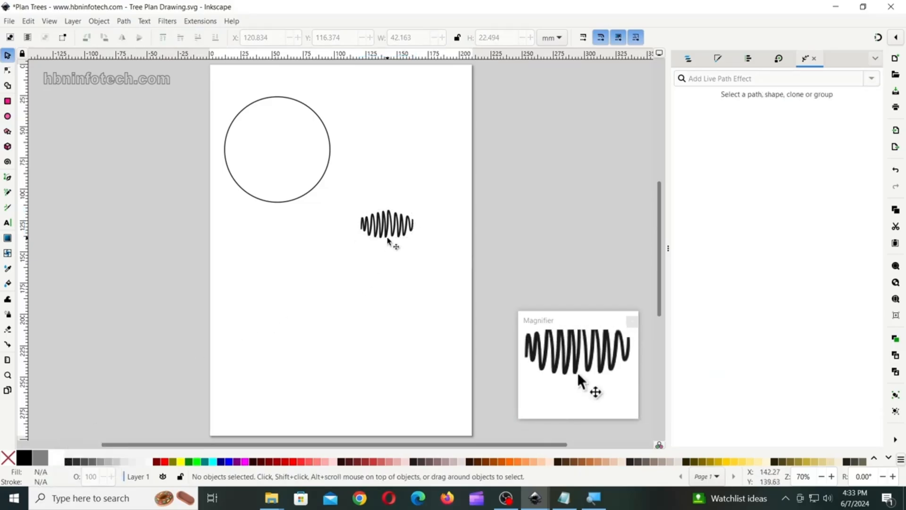
# - Draw a freehand centreline along the length of the hatched path and group the two as one branch
pyautogui.moveTo(387, 235)
pyautogui.mouseDown()
pyautogui.moveTo(385, 289)
pyautogui.moveTo(421, 295)
pyautogui.moveTo(375, 249)
pyautogui.moveTo(429, 249)
pyautogui.moveTo(420, 248)
pyautogui.mouseUp()
pyautogui.click(7, 192)
pyautogui.click(7, 55)
pyautogui.moveTo(349, 225); pyautogui.dragTo(439, 279)
pyautogui.click(99, 21)
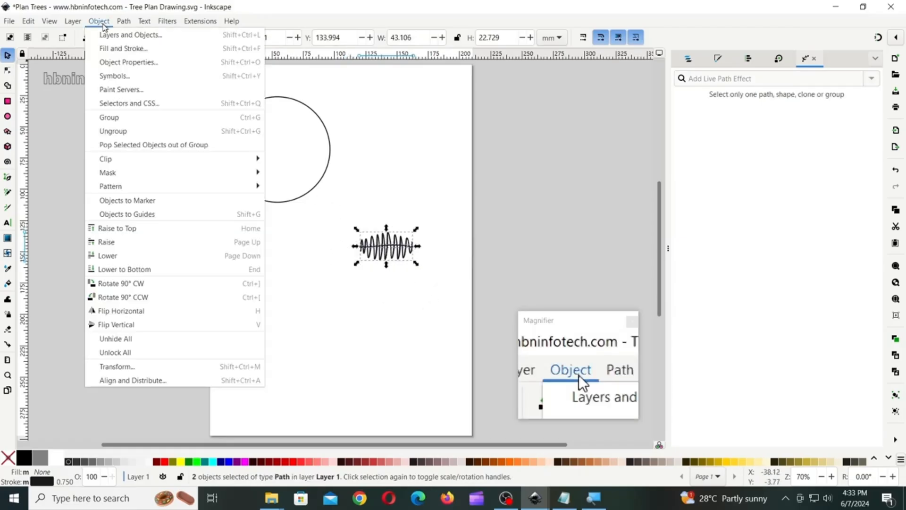
pyautogui.click(112, 122)
# - Place the hatched branch with its inner end at the circle's centre and stamp rotated copies of it all the way around
pyautogui.moveTo(391, 250); pyautogui.dragTo(321, 257)
pyautogui.click(292, 263)
pyautogui.moveTo(264, 246)
pyautogui.mouseDown()
pyautogui.moveTo(276, 212)
pyautogui.moveTo(309, 204)
pyautogui.moveTo(364, 217)
pyautogui.moveTo(385, 245)
pyautogui.moveTo(371, 297)
pyautogui.moveTo(312, 326)
pyautogui.moveTo(260, 289)
pyautogui.moveTo(266, 281)
pyautogui.mouseUp()
pyautogui.press('space')
pyautogui.press('space')
pyautogui.press('space')
pyautogui.press('space')
pyautogui.press('space')
pyautogui.press('space')
pyautogui.moveTo(373, 232); pyautogui.dragTo(379, 232)
# - Delete the guide circle and group all the hatched branches into one tree symbol
pyautogui.click(314, 183)
pyautogui.press('Delete')
pyautogui.moveTo(250, 183); pyautogui.dragTo(409, 351)
pyautogui.click(99, 21)
pyautogui.click(113, 121)
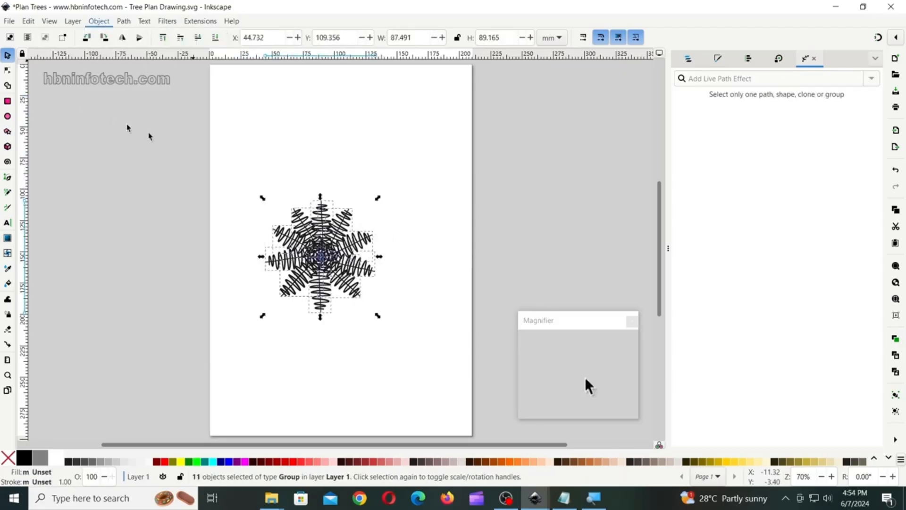
pyautogui.moveTo(370, 307); pyautogui.dragTo(382, 273)
pyautogui.click(389, 340)
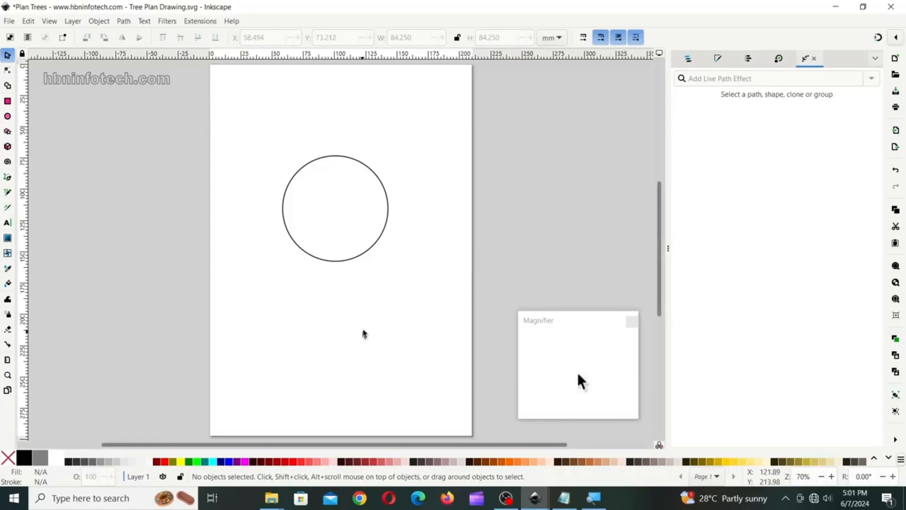
# - Enable snapping and draw a straight vertical diameter through the new circle with the Pen tool
pyautogui.click(9, 181)
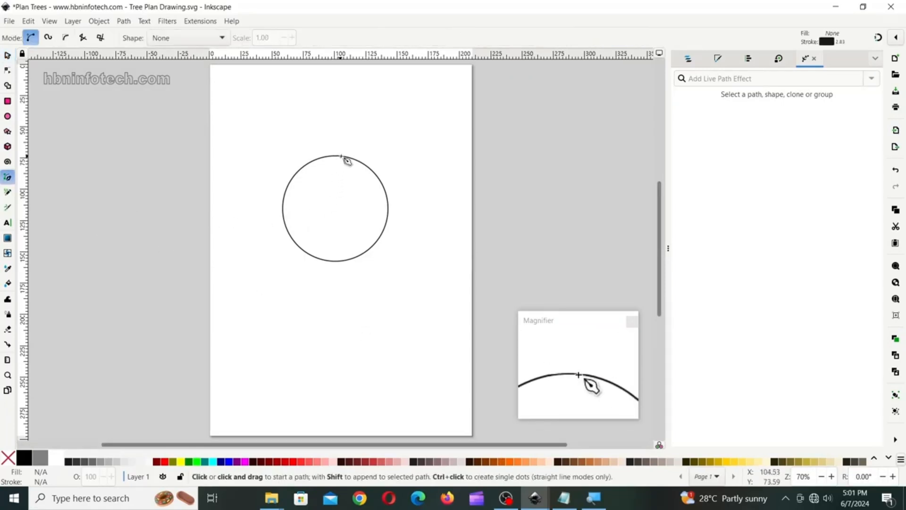
pyautogui.click(878, 38)
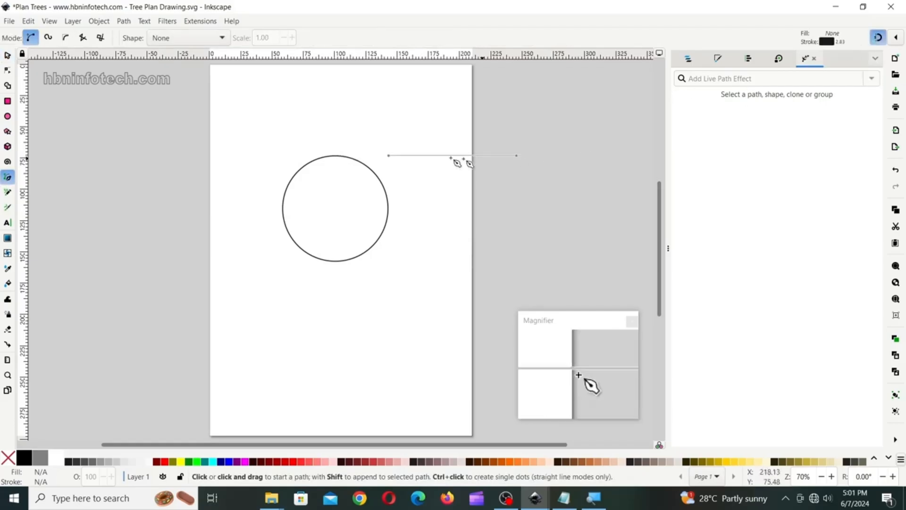
pyautogui.click(335, 156)
pyautogui.click(335, 261)
pyautogui.press('Return')
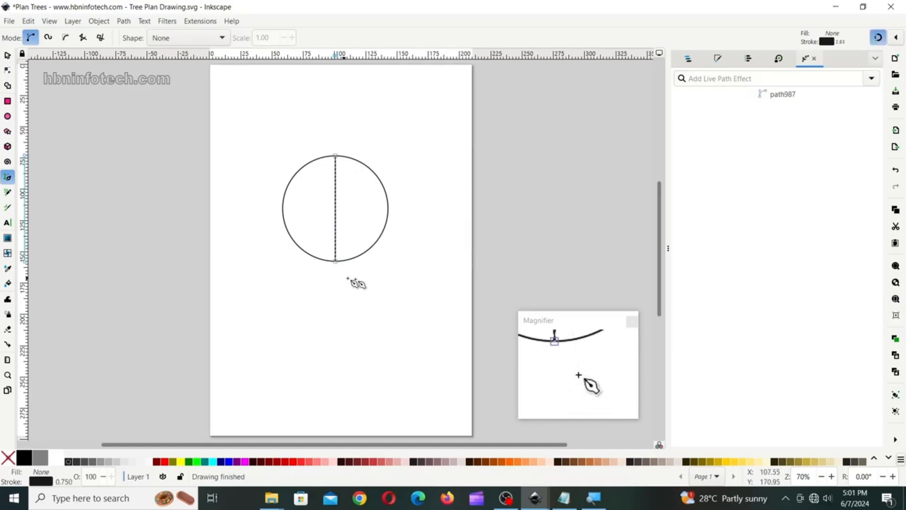
# - Stamp copies of the vertical diameter rotated about its centre in 45° steps to divide the circle into eight sectors
pyautogui.click(7, 56)
pyautogui.click(336, 212)
pyautogui.moveTo(336, 152); pyautogui.dragTo(381, 171)
pyautogui.press('space')
pyautogui.press('space')
pyautogui.click(414, 299)
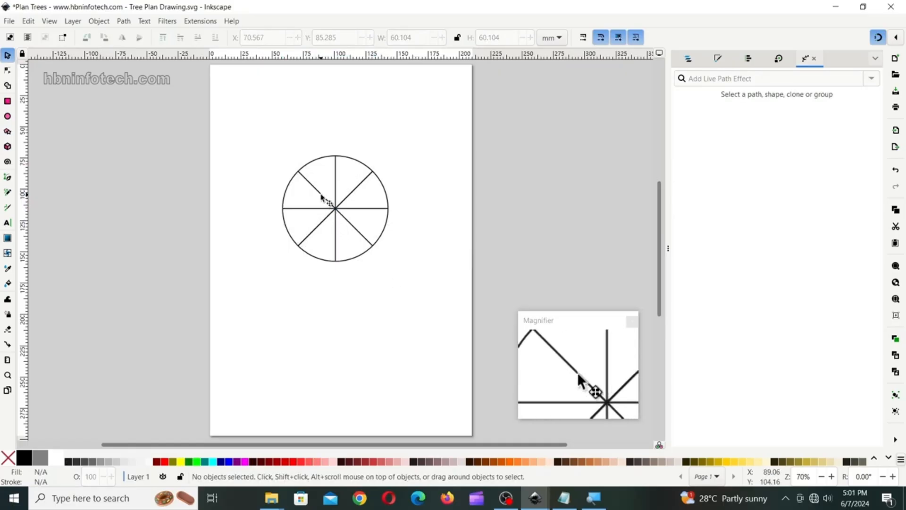
# - Duplicate the circle's two diagonal lines and move the copies below the circle
pyautogui.click(323, 198)
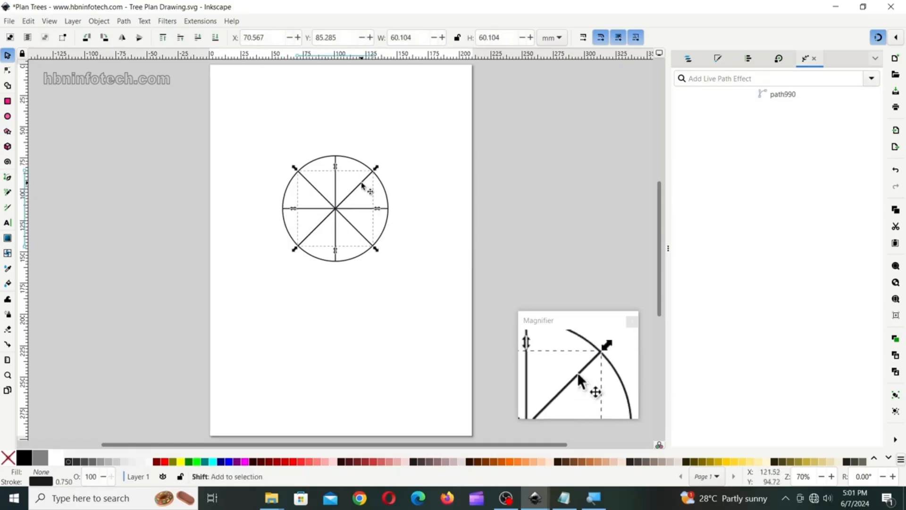
pyautogui.keyDown('shift'); pyautogui.click(362, 184); pyautogui.keyUp('shift')
pyautogui.rightClick(362, 184)
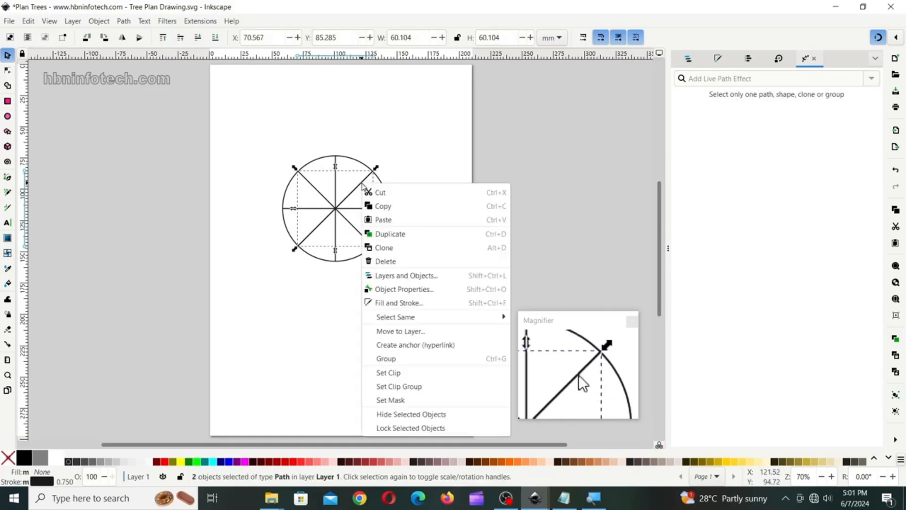
pyautogui.click(391, 234)
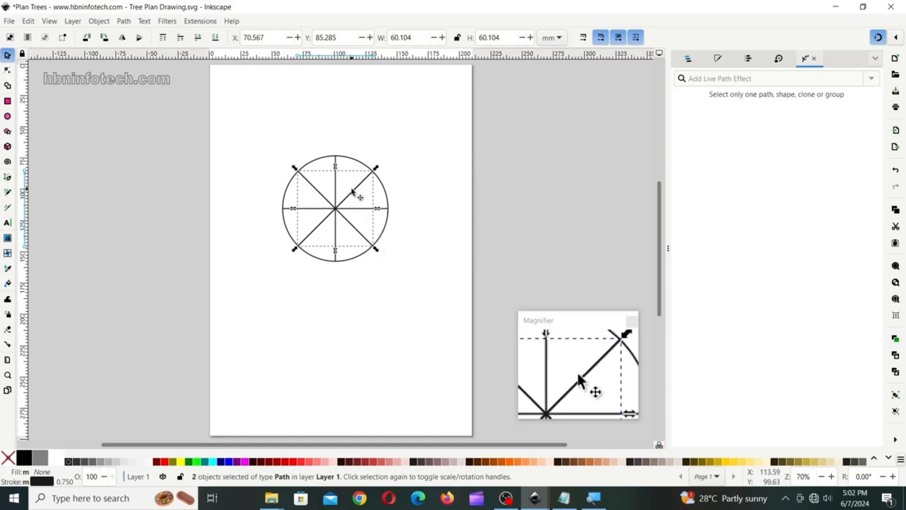
pyautogui.moveTo(358, 199); pyautogui.dragTo(354, 324)
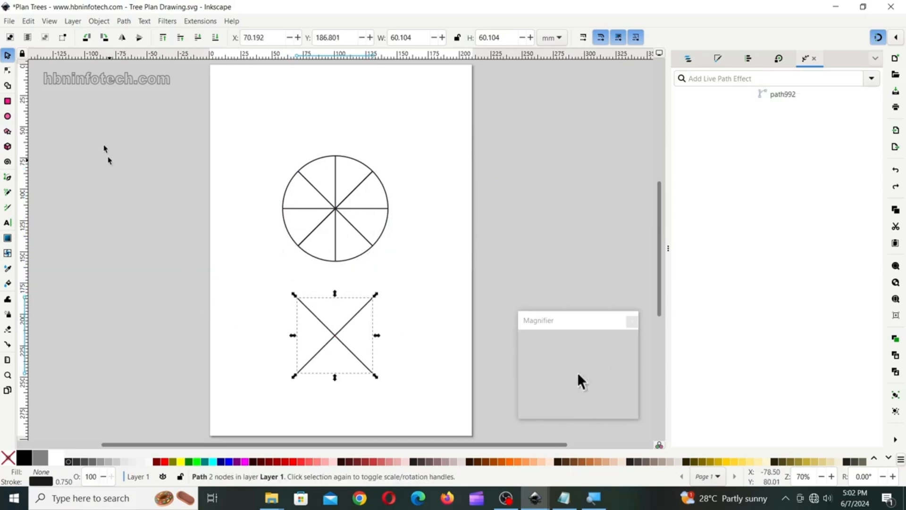
# - Move the lower end nodes of both copied diagonals to their crossing point to form a V shape
pyautogui.click(7, 70)
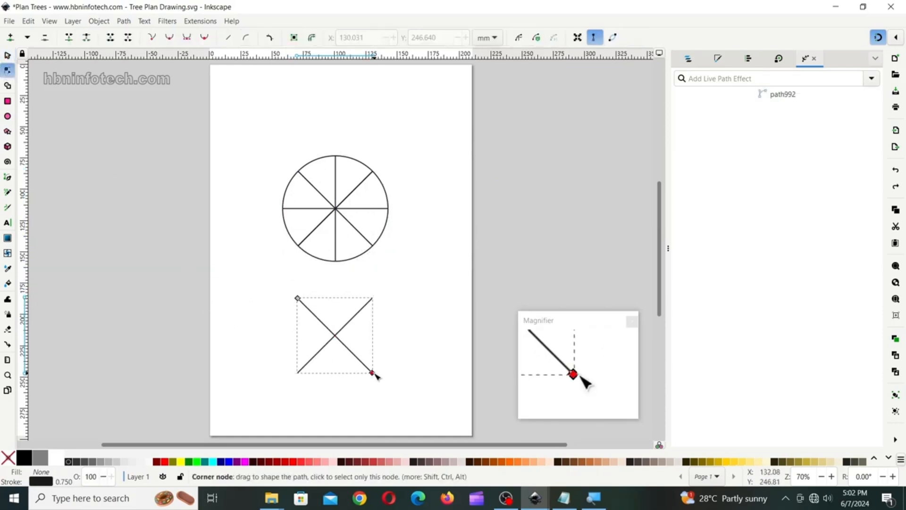
pyautogui.moveTo(373, 374); pyautogui.dragTo(336, 336)
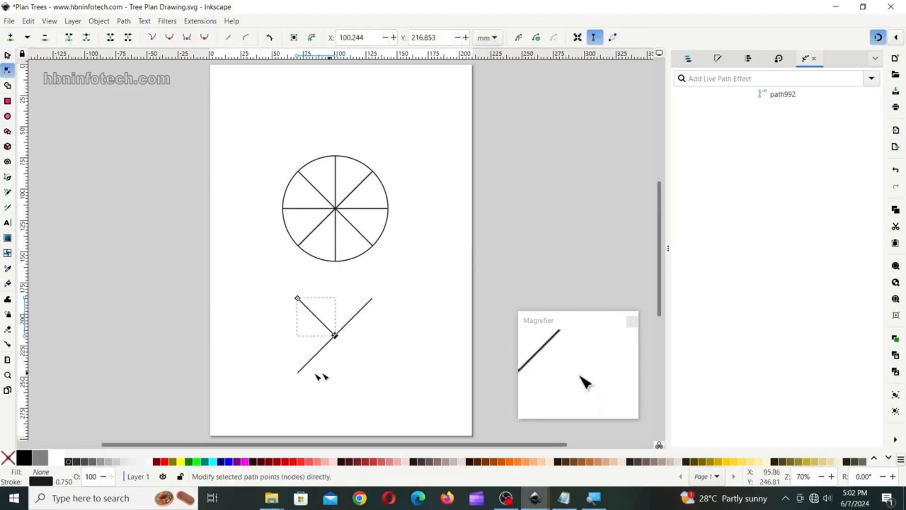
pyautogui.click(299, 373)
pyautogui.moveTo(300, 373); pyautogui.dragTo(334, 336)
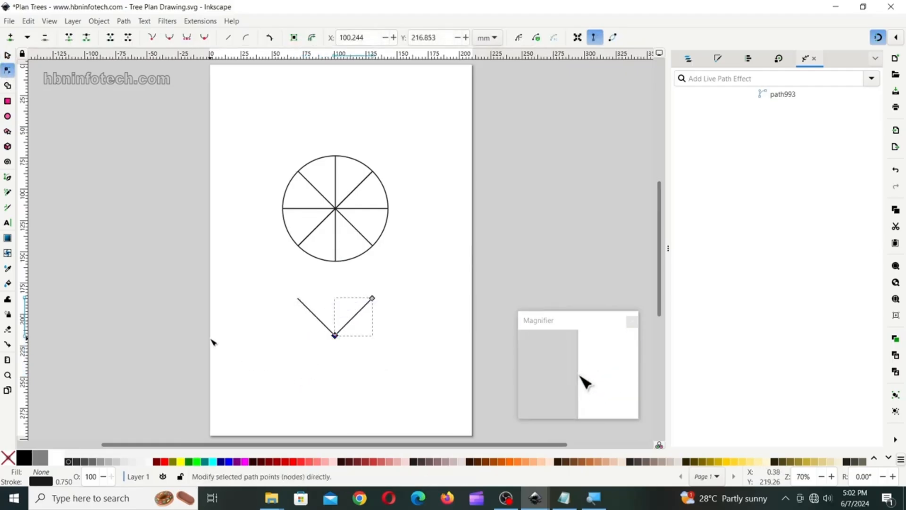
# - Group the two diagonal lines of the V shape below the circle
pyautogui.click(7, 57)
pyautogui.moveTo(275, 282); pyautogui.dragTo(399, 361)
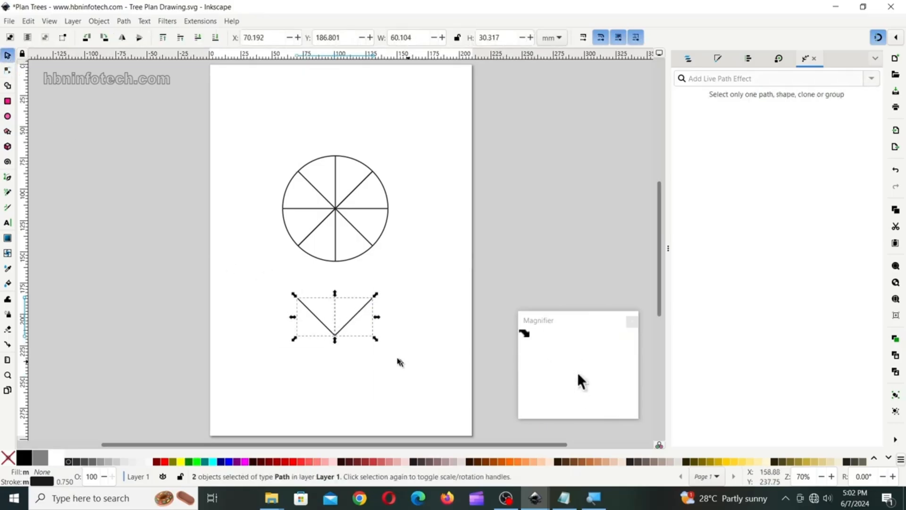
pyautogui.click(98, 21)
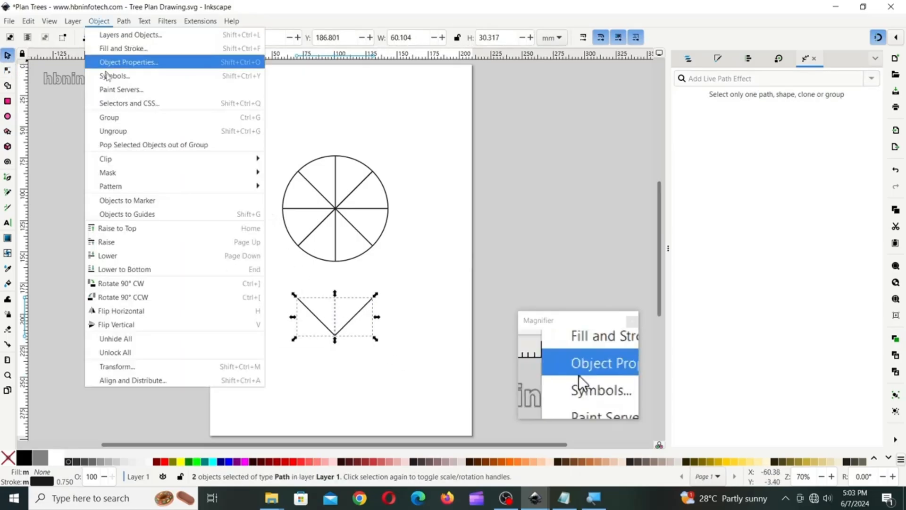
pyautogui.click(122, 118)
# - Move the V group onto the circle's upper vertical radius and stack copies along it for five V shapes in total
pyautogui.moveTo(359, 316); pyautogui.dragTo(362, 127)
pyautogui.hotkey('ctrl', 'd')
pyautogui.hotkey('ctrl', 'd')
pyautogui.hotkey('ctrl', 'd')
pyautogui.hotkey('ctrl', 'd')
pyautogui.click(423, 161)
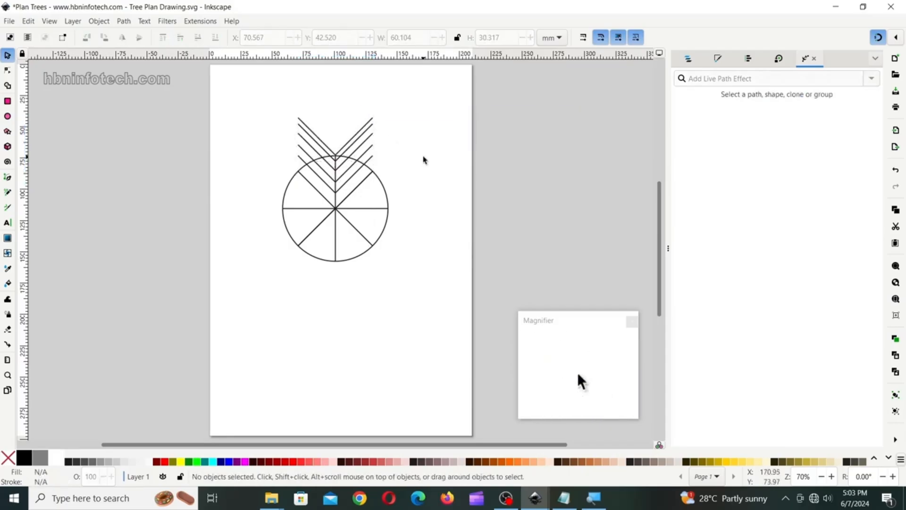
# - Nudge the topmost V group down the vertical radius to a Y position of 48.341 mm
pyautogui.click(355, 174)
pyautogui.hotkey('ctrl', 'd')
pyautogui.moveTo(354, 159); pyautogui.dragTo(347, 144)
pyautogui.hotkey('ctrl', 'd')
pyautogui.click(347, 144)
pyautogui.press('Down')
pyautogui.press('Down')
pyautogui.press('Down')
pyautogui.press('Down')
pyautogui.press('Down')
pyautogui.press('Down')
pyautogui.press('Down')
pyautogui.press('Down')
pyautogui.press('Down')
pyautogui.press('Down')
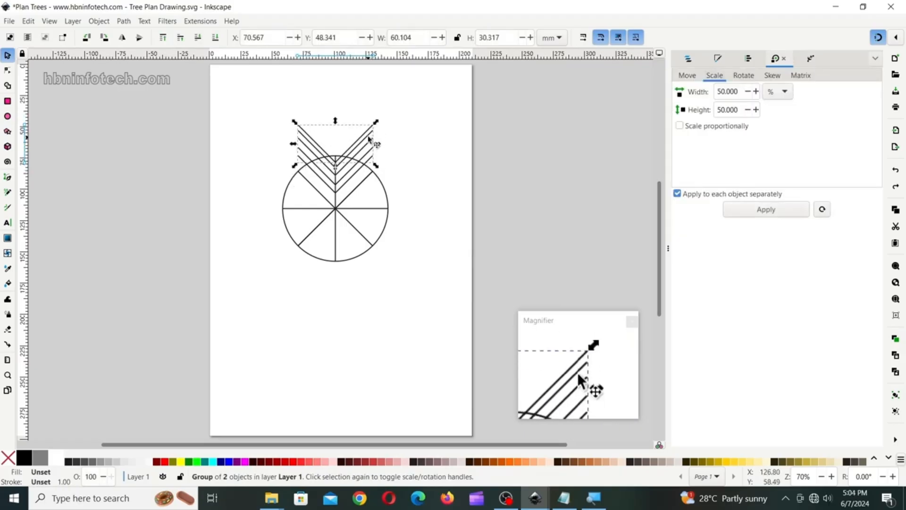
# - Distribute the five V groups vertically with even spacing between their top edges and group them together
pyautogui.keyDown('shift'); pyautogui.click(371, 138); pyautogui.keyUp('shift')
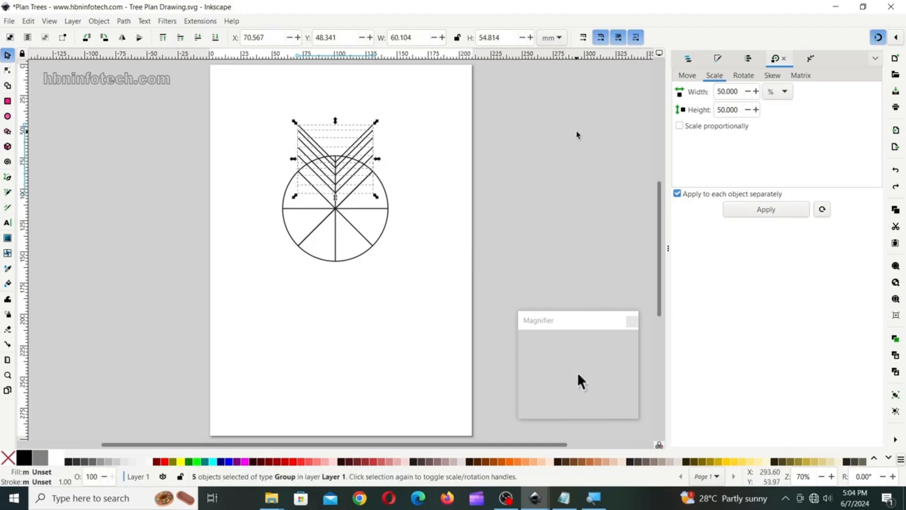
pyautogui.click(746, 61)
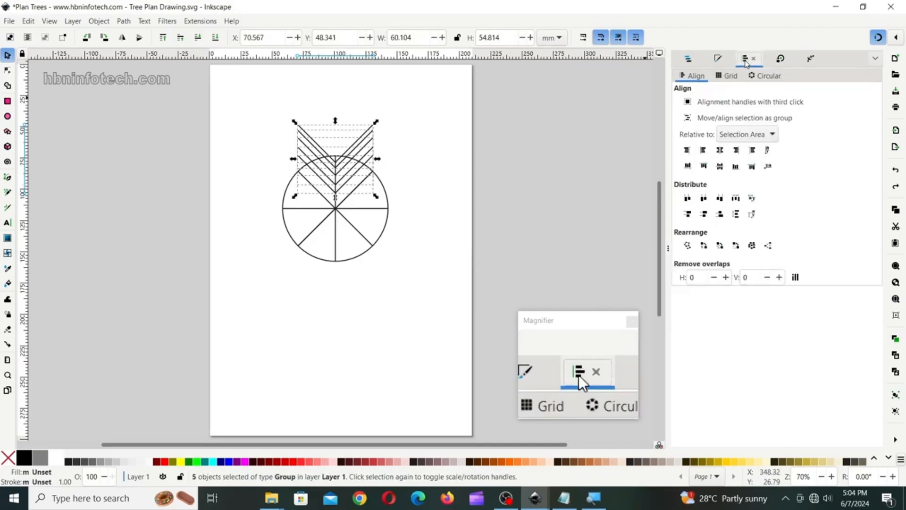
pyautogui.click(765, 135)
pyautogui.click(758, 136)
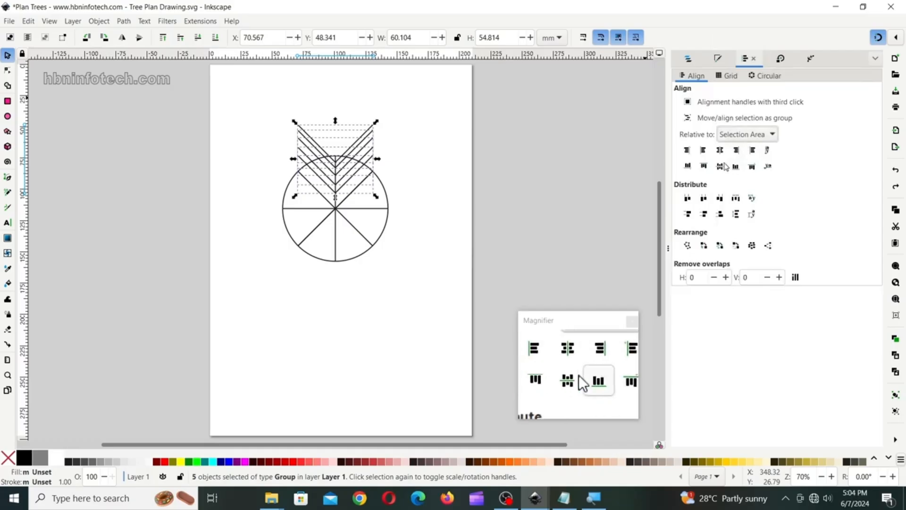
pyautogui.click(689, 215)
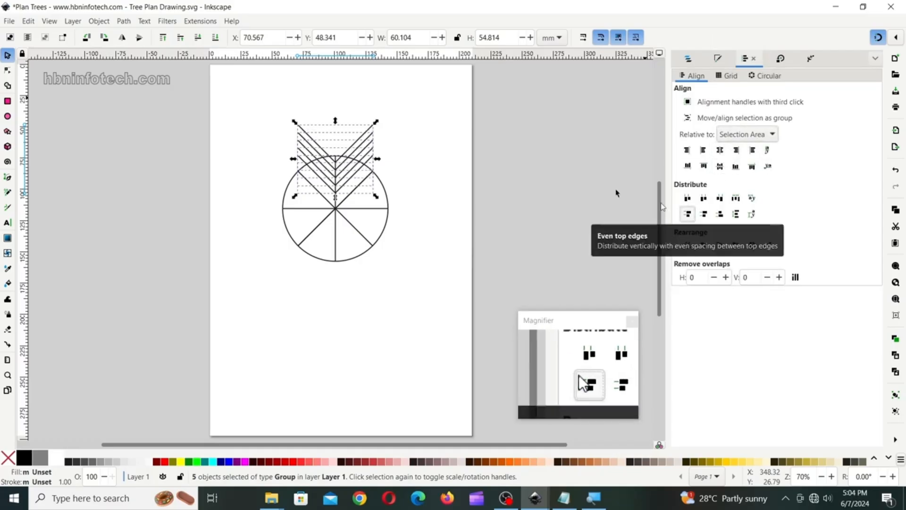
pyautogui.click(100, 21)
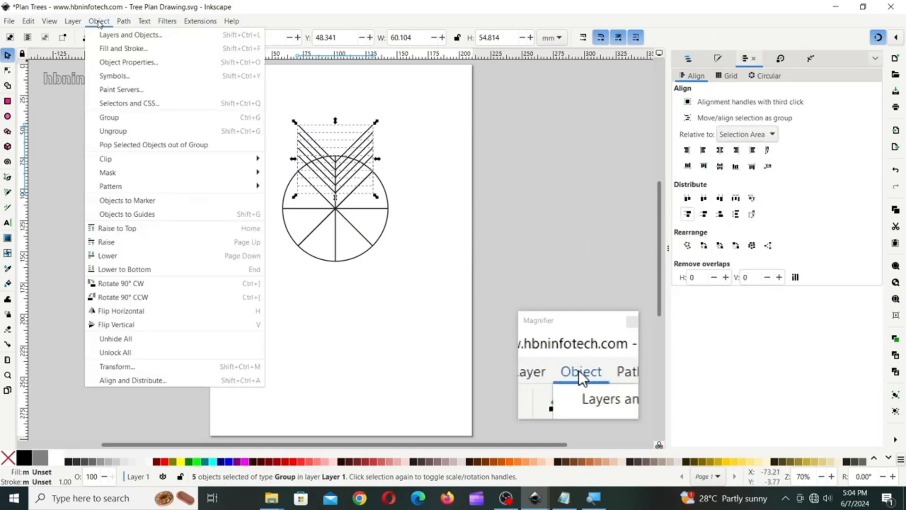
pyautogui.click(118, 122)
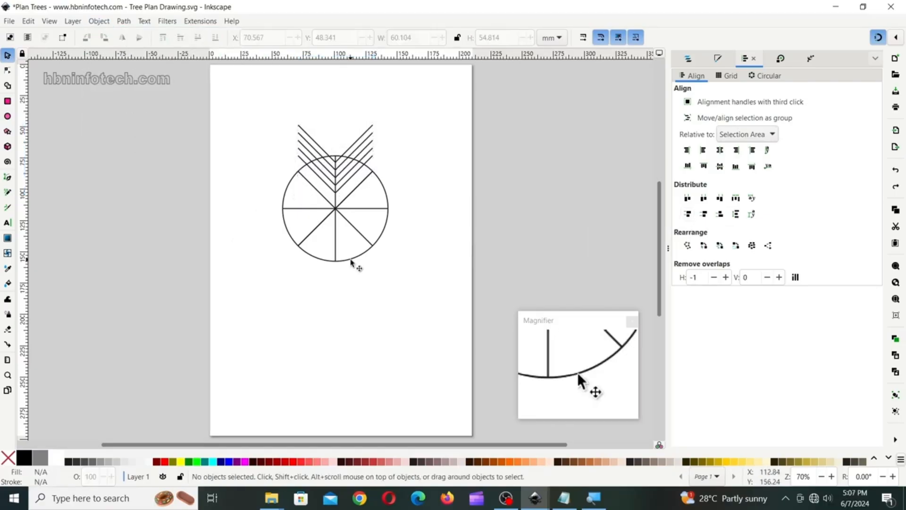
# - Move the circle below the lines and stamp rotated copies of the V group around the lines' crossing point along all eight radii
pyautogui.moveTo(355, 263); pyautogui.dragTo(300, 422)
pyautogui.click(312, 311)
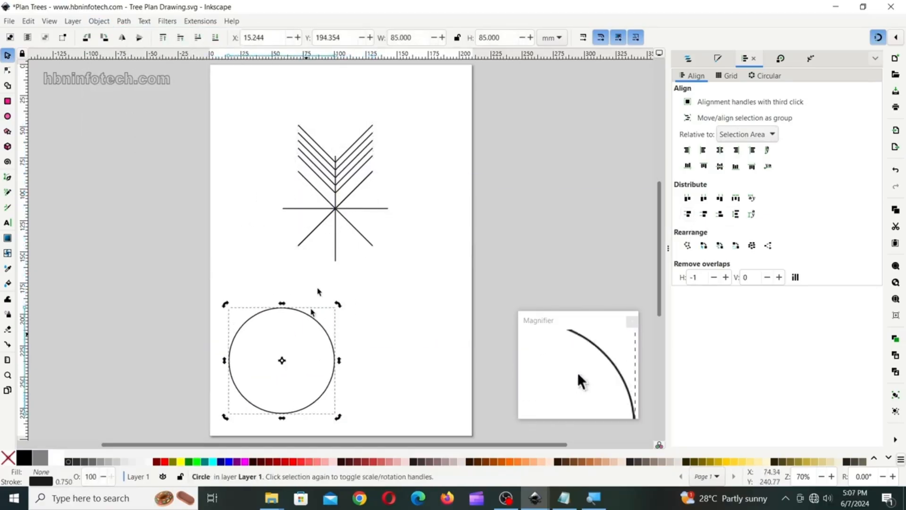
pyautogui.click(365, 162)
pyautogui.moveTo(335, 159); pyautogui.dragTo(335, 209)
pyautogui.moveTo(377, 124); pyautogui.dragTo(318, 154)
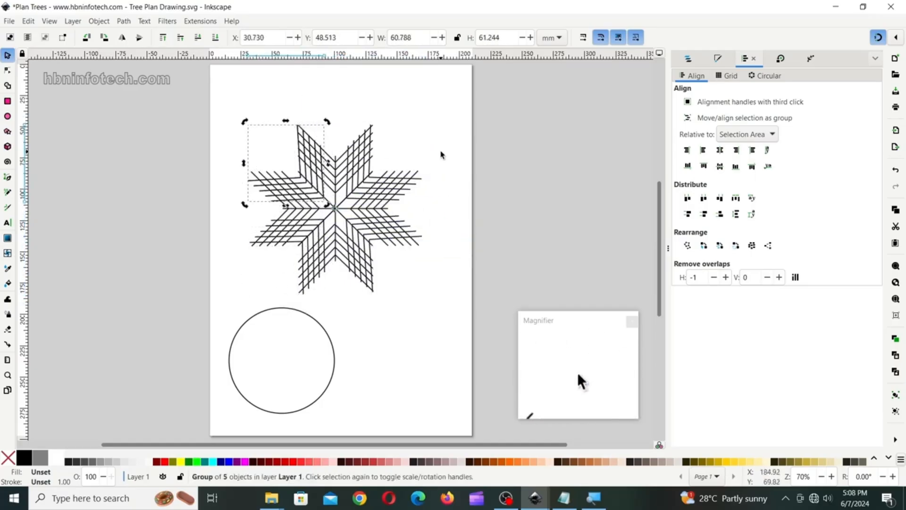
# - Group all radius lines and rotated V groups of the star pattern into one object
pyautogui.click(293, 114)
pyautogui.moveTo(241, 105); pyautogui.dragTo(443, 320)
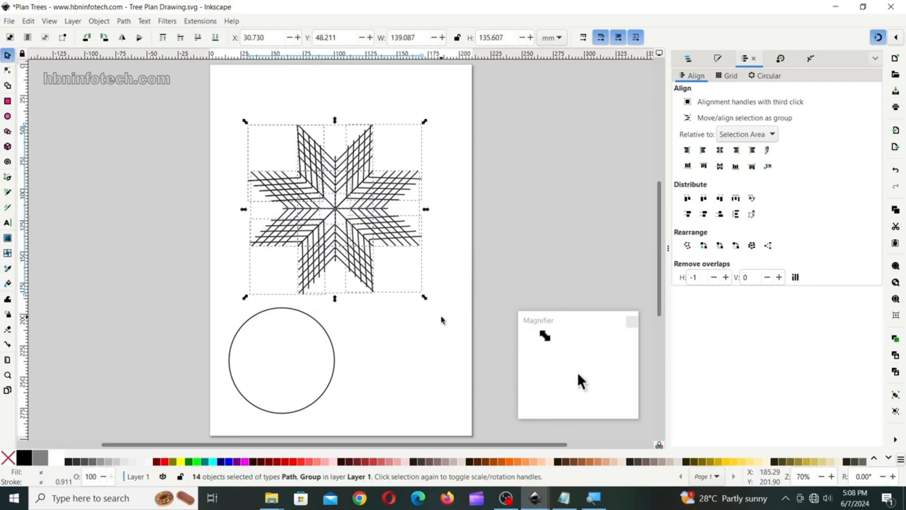
pyautogui.click(104, 22)
pyautogui.click(108, 121)
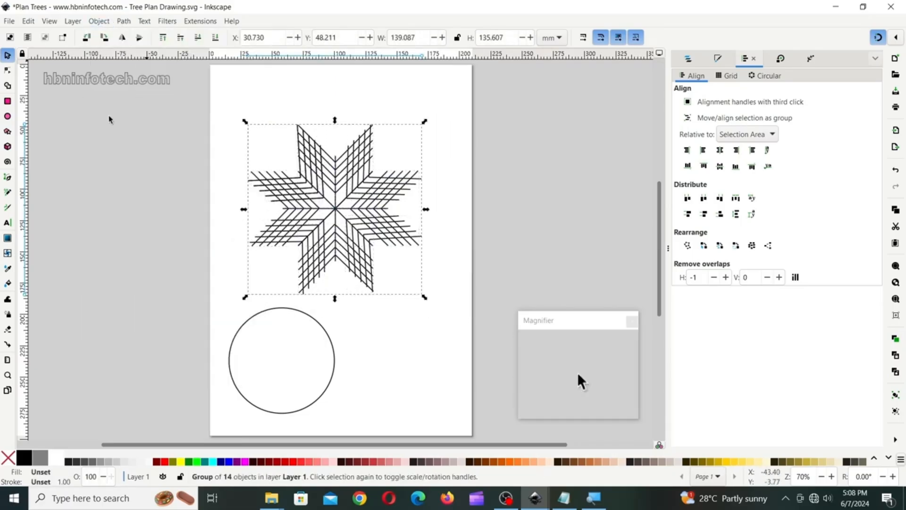
pyautogui.click(404, 339)
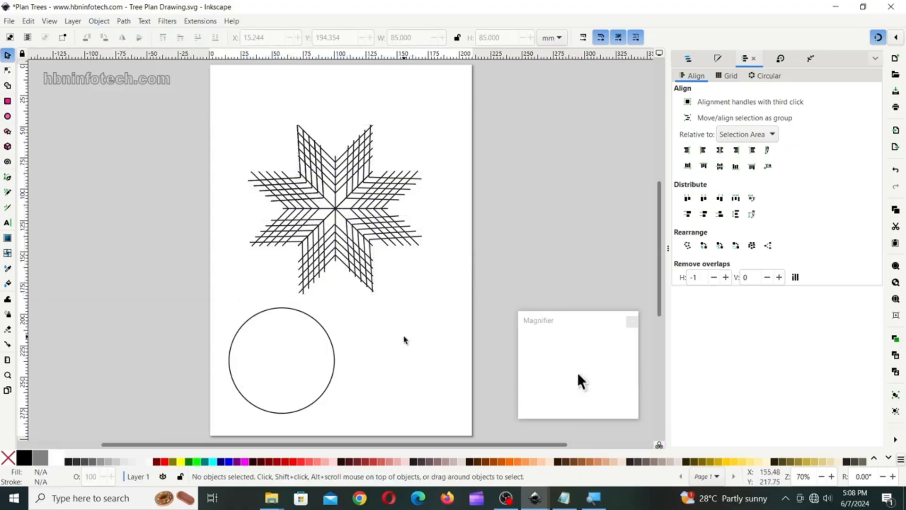
# - Raise the circle to the top and centre it and the star pattern on each other horizontally and vertically
pyautogui.click(256, 315)
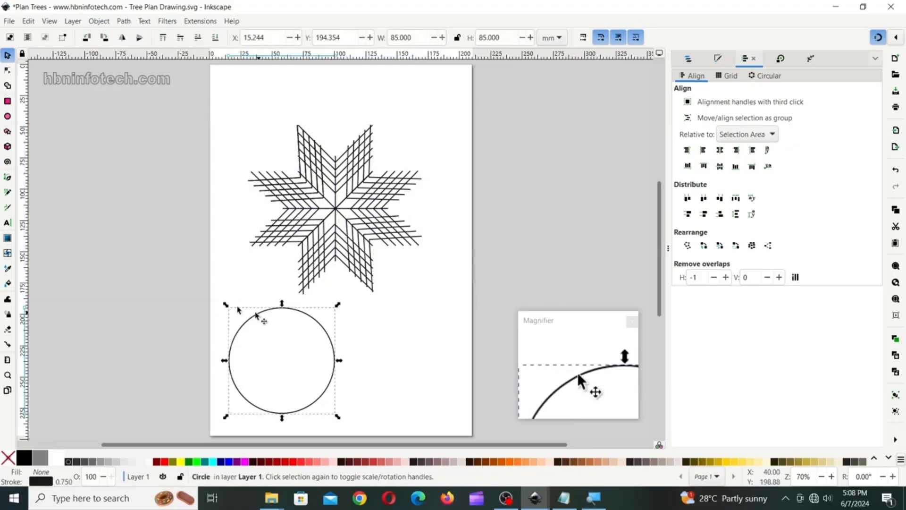
pyautogui.click(98, 21)
pyautogui.click(108, 231)
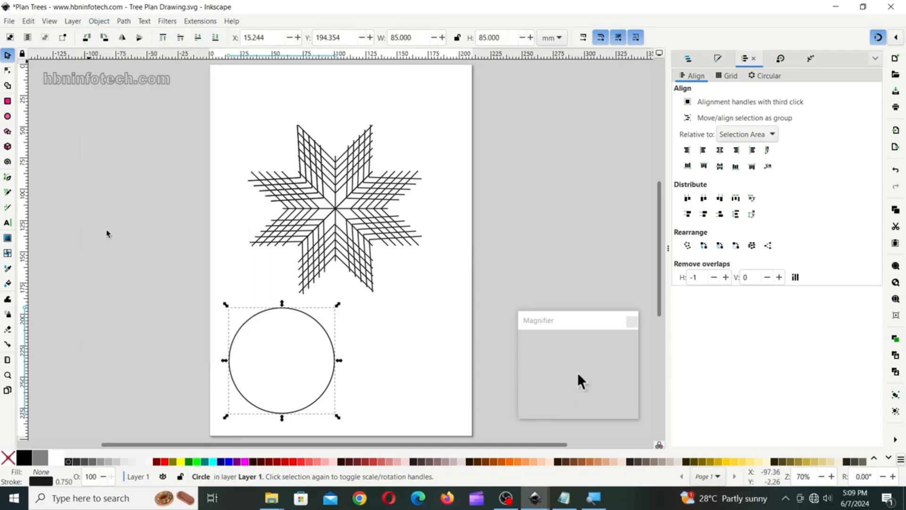
pyautogui.keyDown('shift'); pyautogui.click(345, 201); pyautogui.keyUp('shift')
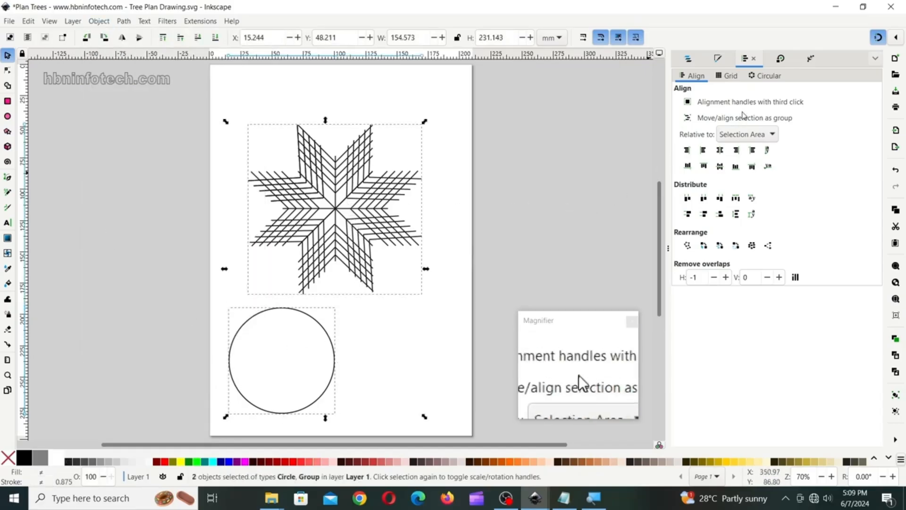
pyautogui.click(721, 150)
pyautogui.click(721, 167)
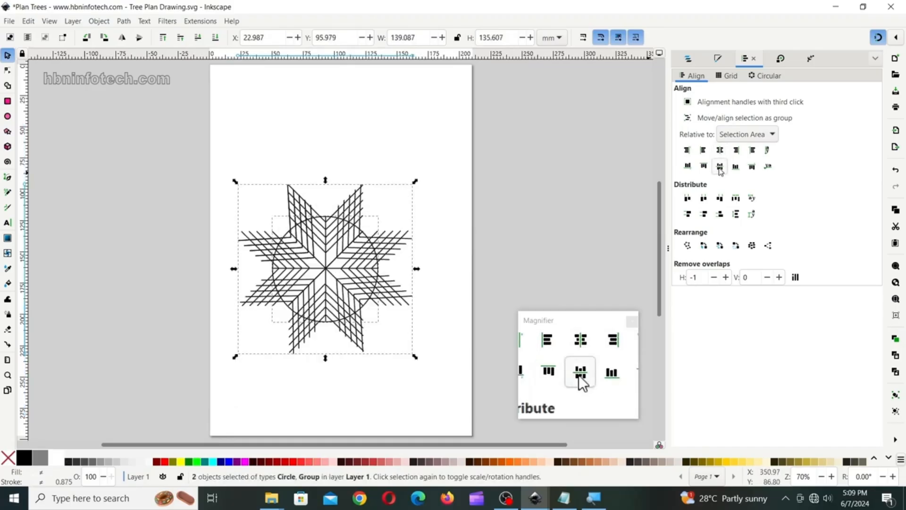
# - Clip the star pattern to the circle and move the clipped tree symbol up the page
pyautogui.click(101, 22)
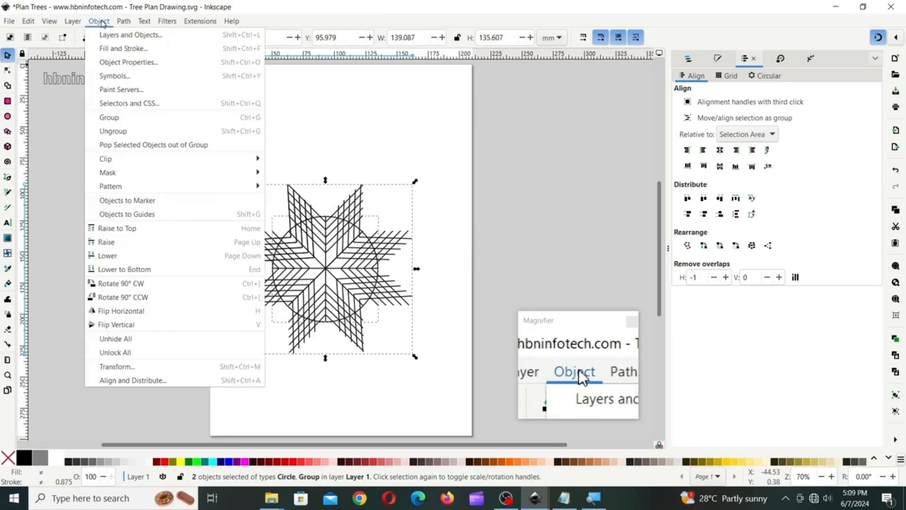
pyautogui.moveTo(102, 162)
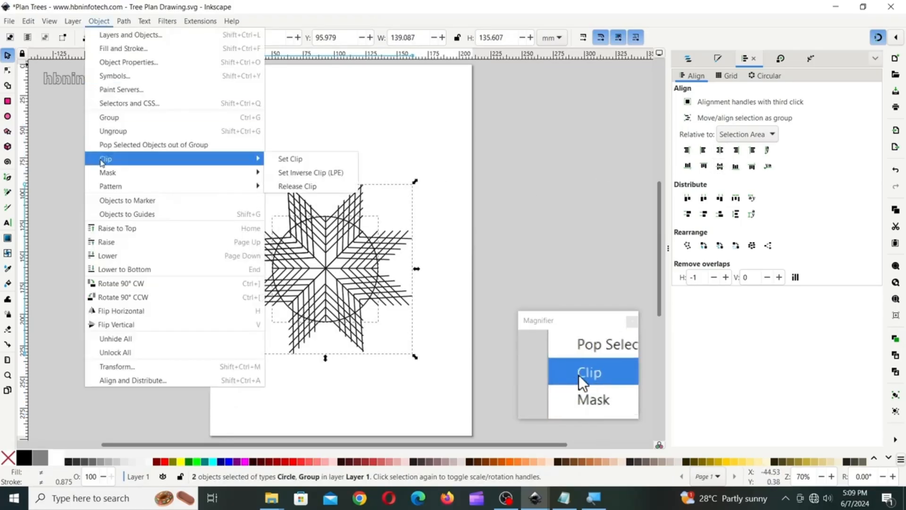
pyautogui.click(292, 157)
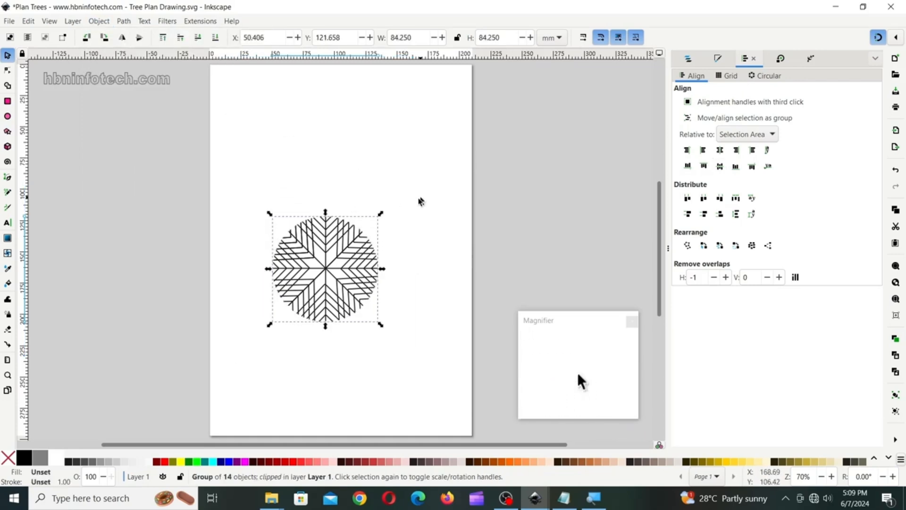
pyautogui.moveTo(365, 226); pyautogui.dragTo(372, 185)
pyautogui.click(390, 332)
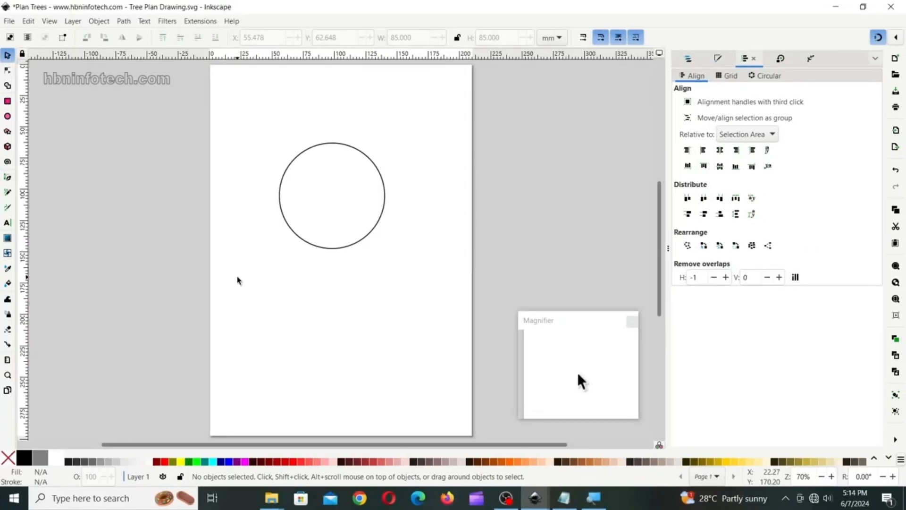
# - Set the Pencil tool's smoothing to 80 for drawing inside the new circle
pyautogui.click(8, 375)
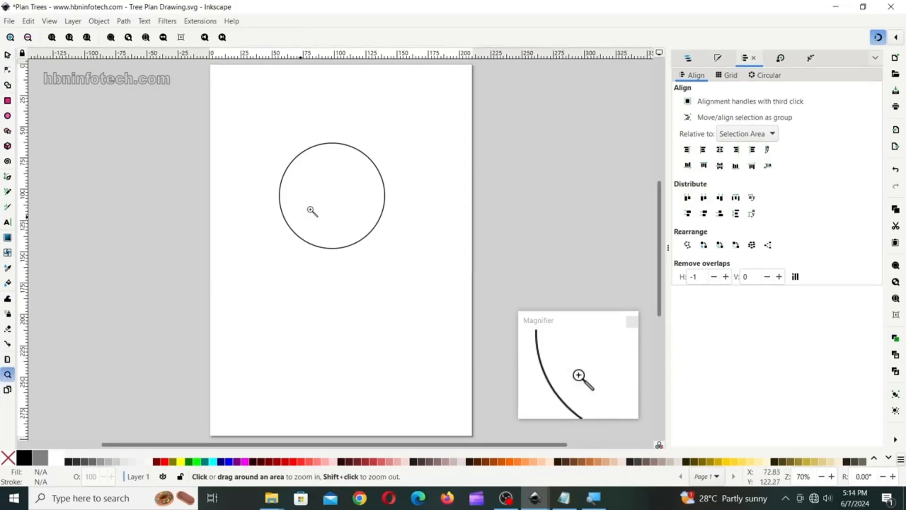
pyautogui.click(324, 182)
pyautogui.click(332, 181)
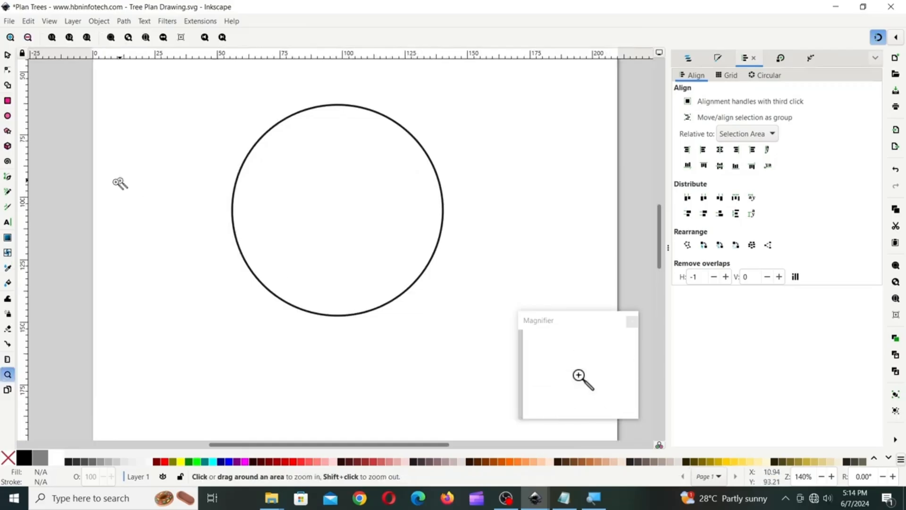
pyautogui.click(8, 191)
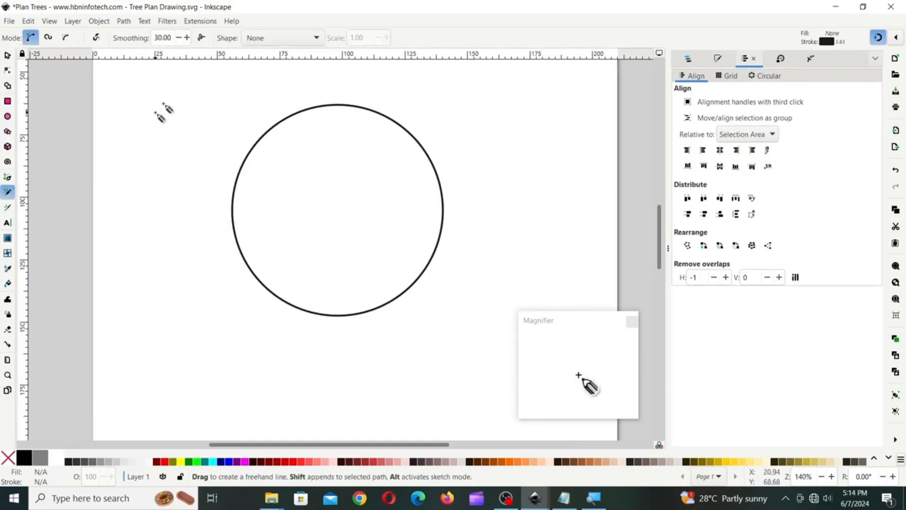
pyautogui.click(150, 36)
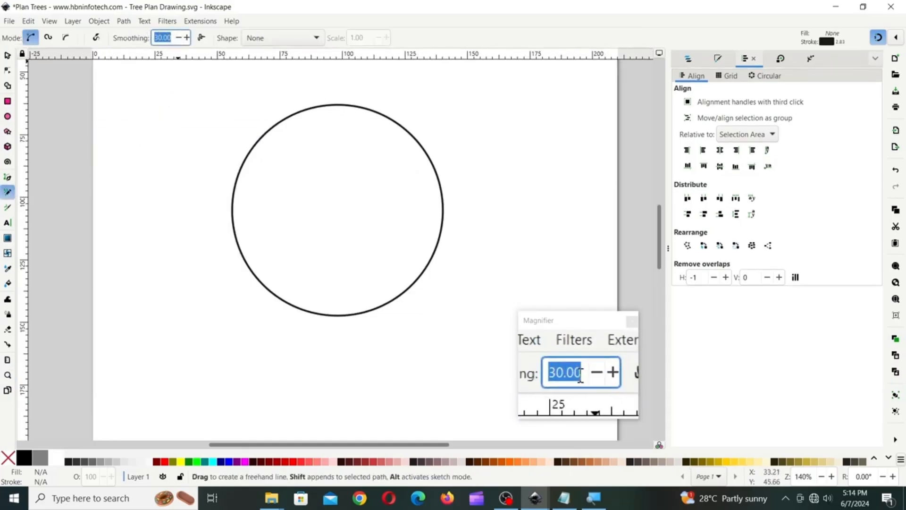
pyautogui.write('8')
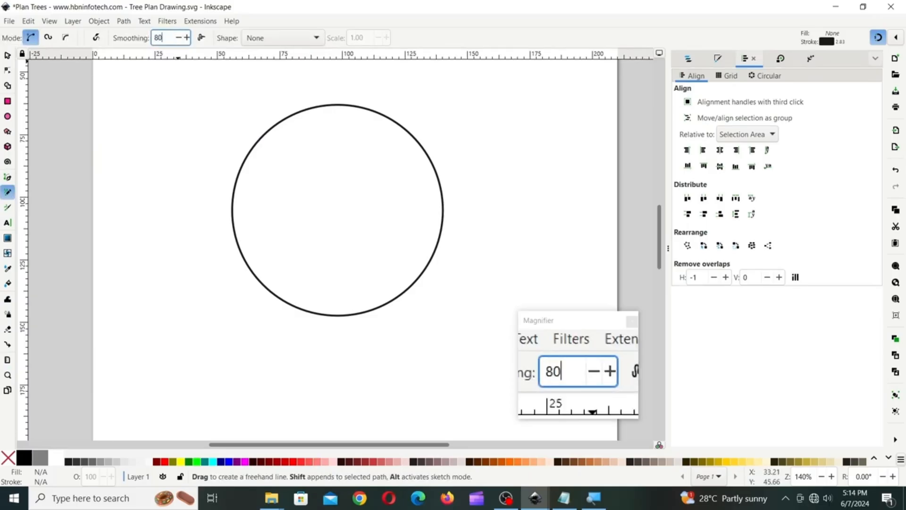
pyautogui.write('0')
pyautogui.press('Return')
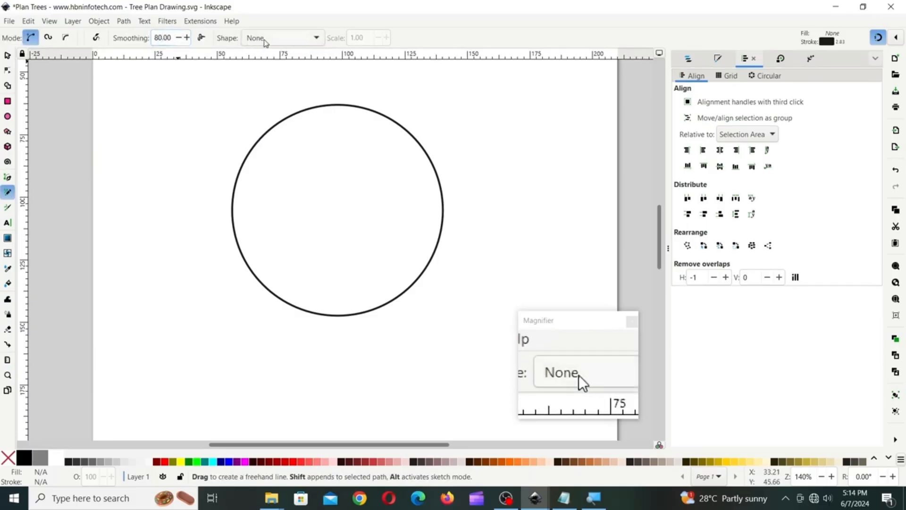
# - Draw sixteen slightly curved freehand branches from the circle's centre, each reaching about halfway to the outline
pyautogui.moveTo(338, 211); pyautogui.dragTo(338, 162)
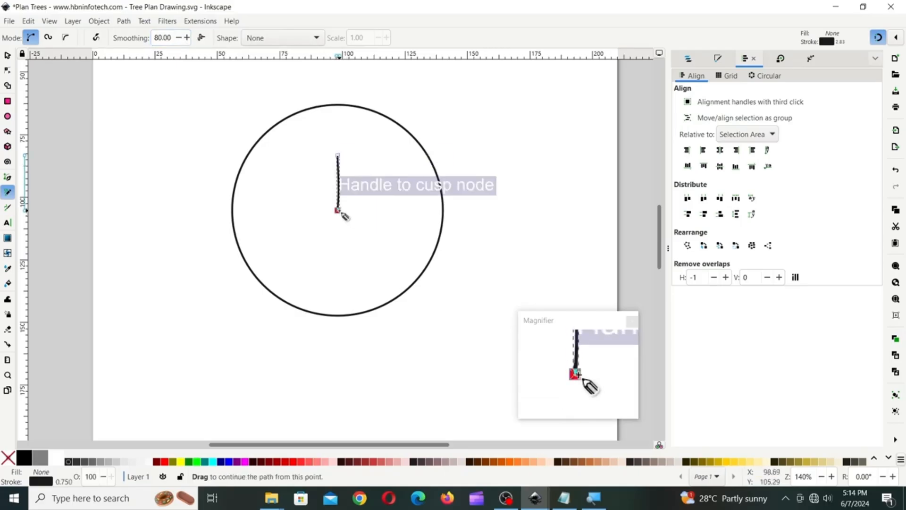
pyautogui.moveTo(338, 211); pyautogui.dragTo(391, 207)
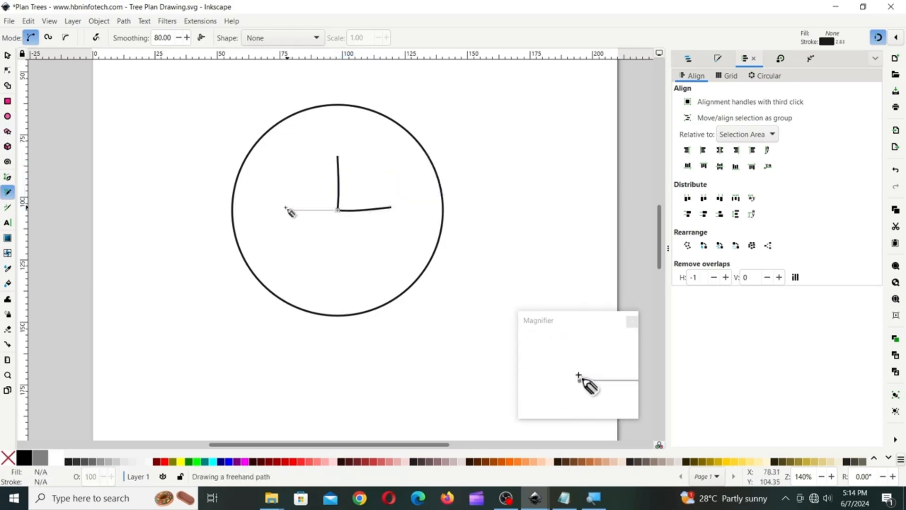
pyautogui.moveTo(291, 210); pyautogui.dragTo(283, 209)
pyautogui.moveTo(342, 231); pyautogui.dragTo(340, 264)
pyautogui.moveTo(338, 210)
pyautogui.mouseDown()
pyautogui.moveTo(383, 192)
pyautogui.moveTo(368, 172)
pyautogui.mouseUp()
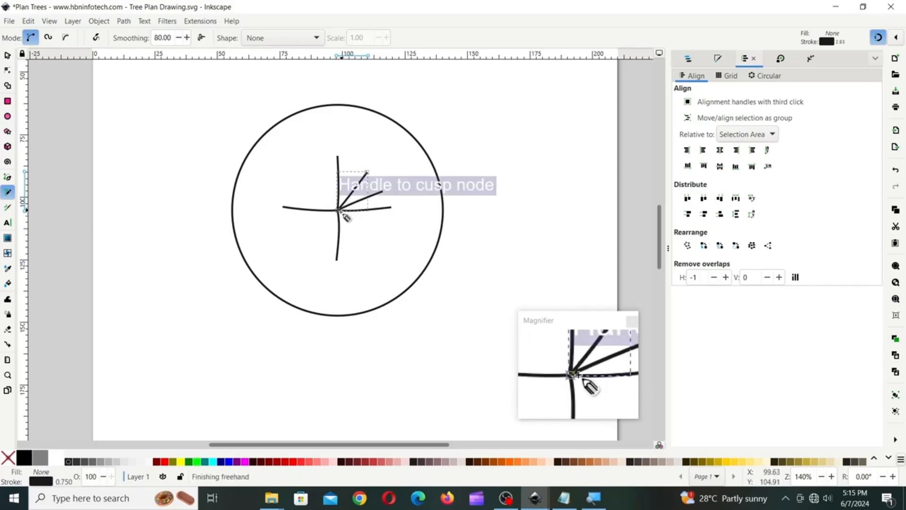
pyautogui.moveTo(343, 210); pyautogui.dragTo(350, 161)
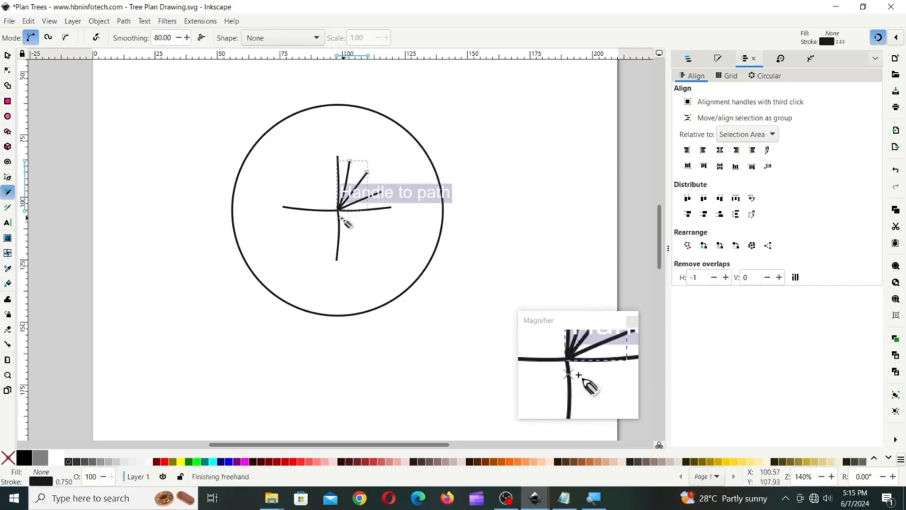
pyautogui.moveTo(339, 211); pyautogui.dragTo(322, 165)
pyautogui.moveTo(338, 212); pyautogui.dragTo(306, 174)
pyautogui.moveTo(338, 211); pyautogui.dragTo(288, 188)
pyautogui.moveTo(338, 211)
pyautogui.mouseDown()
pyautogui.moveTo(292, 231)
pyautogui.moveTo(311, 238)
pyautogui.moveTo(304, 245)
pyautogui.moveTo(326, 235)
pyautogui.moveTo(320, 257)
pyautogui.moveTo(342, 218)
pyautogui.moveTo(355, 256)
pyautogui.moveTo(342, 214)
pyautogui.moveTo(372, 244)
pyautogui.mouseUp()
pyautogui.moveTo(339, 212); pyautogui.dragTo(384, 226)
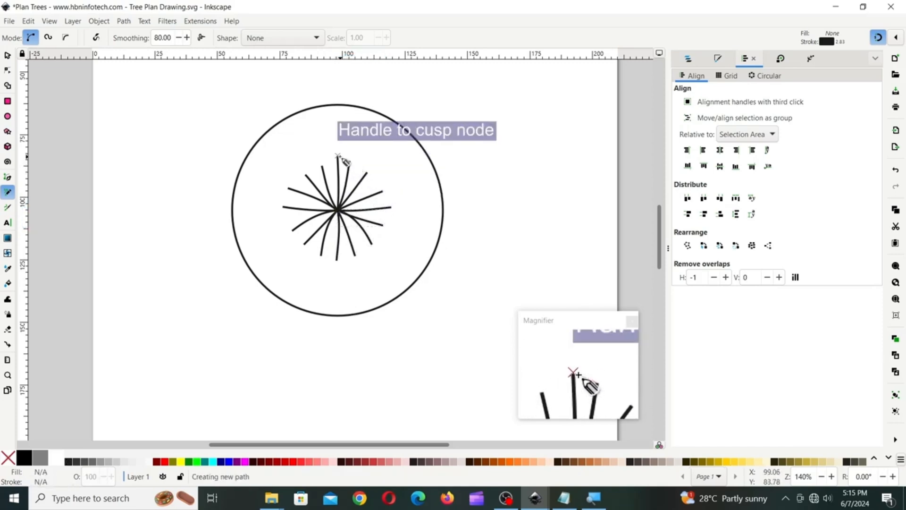
# - Draw freehand lines from the branch tips to the circle's outline, forking each branch so neighbouring forks meet in pointed petals all around
pyautogui.moveTo(338, 156); pyautogui.dragTo(348, 106)
pyautogui.moveTo(338, 156); pyautogui.dragTo(348, 106)
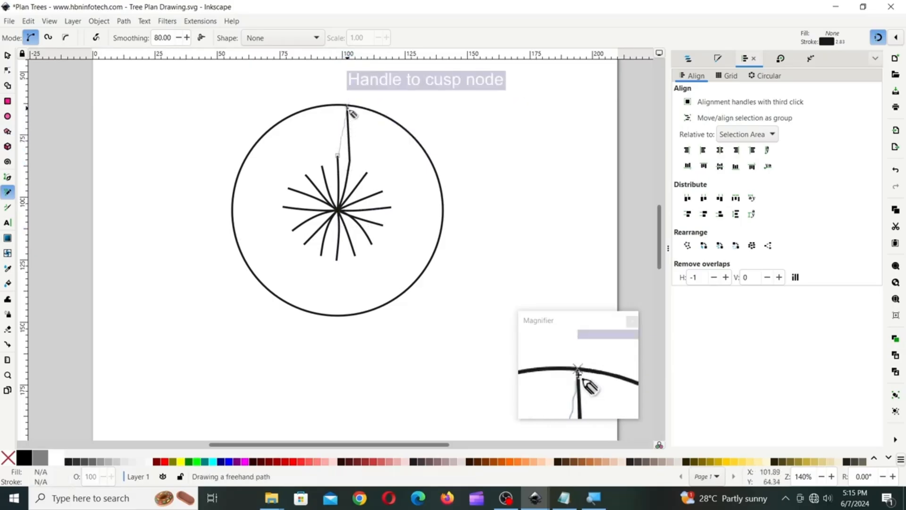
pyautogui.moveTo(350, 161)
pyautogui.mouseDown()
pyautogui.moveTo(377, 112)
pyautogui.moveTo(372, 150)
pyautogui.moveTo(376, 111)
pyautogui.moveTo(366, 172)
pyautogui.moveTo(403, 149)
pyautogui.mouseUp()
pyautogui.moveTo(383, 191); pyautogui.dragTo(418, 142)
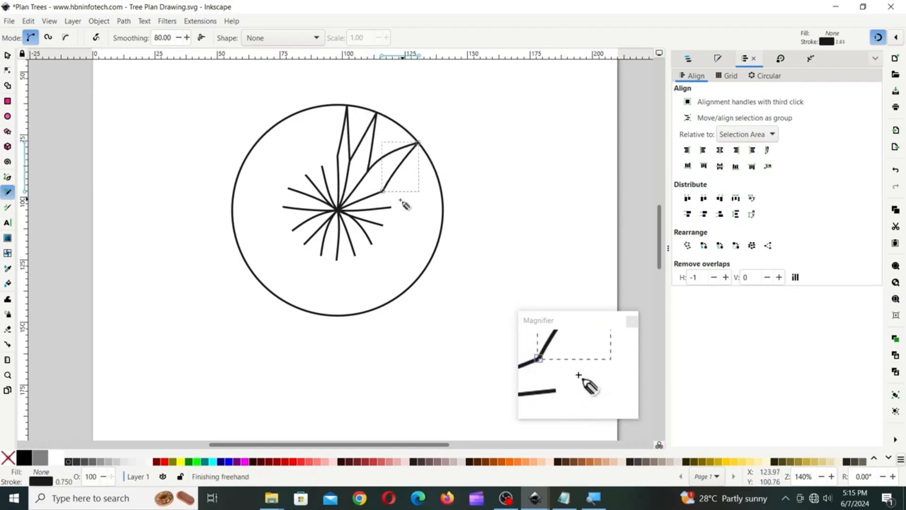
pyautogui.moveTo(383, 191); pyautogui.dragTo(439, 179)
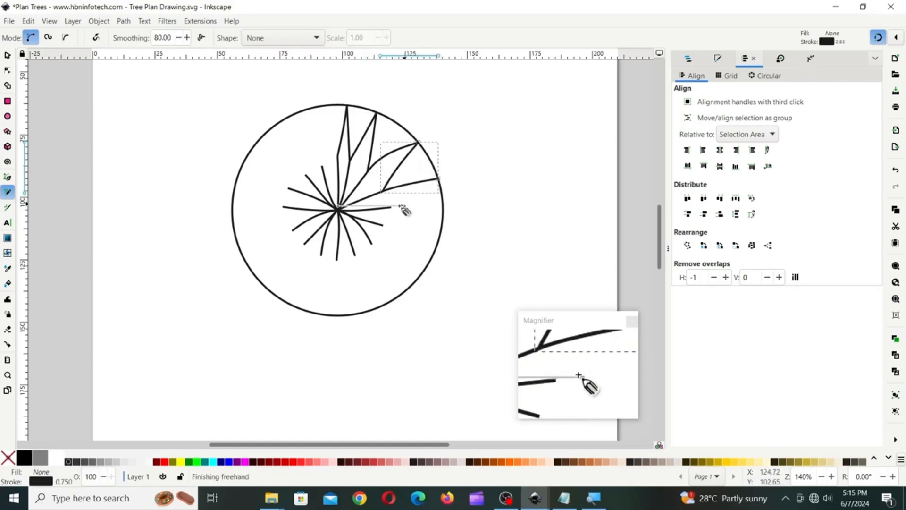
pyautogui.moveTo(392, 208); pyautogui.dragTo(439, 180)
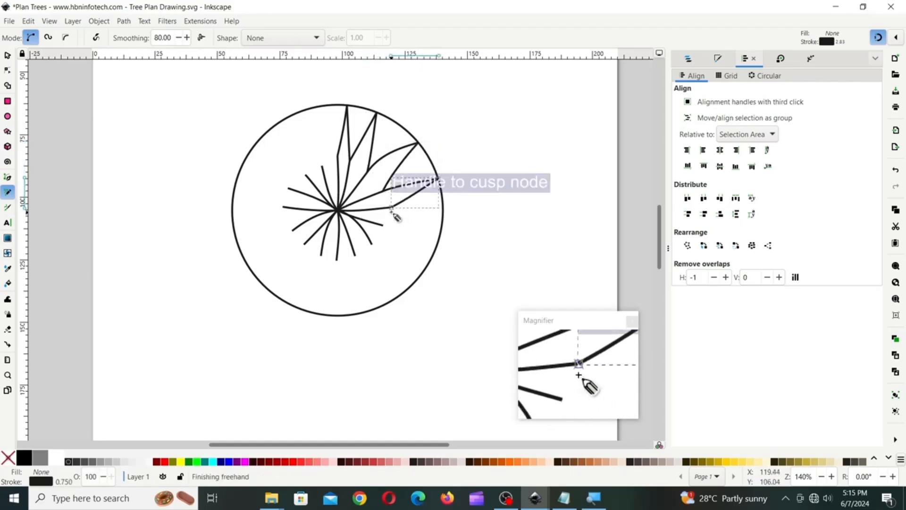
pyautogui.moveTo(392, 208)
pyautogui.mouseDown()
pyautogui.moveTo(440, 233)
pyautogui.moveTo(399, 228)
pyautogui.moveTo(439, 232)
pyautogui.mouseUp()
pyautogui.moveTo(384, 227); pyautogui.dragTo(426, 260)
pyautogui.moveTo(373, 244); pyautogui.dragTo(428, 264)
pyautogui.moveTo(372, 244)
pyautogui.mouseDown()
pyautogui.moveTo(392, 262)
pyautogui.moveTo(398, 297)
pyautogui.mouseUp()
pyautogui.moveTo(355, 256); pyautogui.dragTo(398, 297)
pyautogui.moveTo(355, 257); pyautogui.dragTo(352, 315)
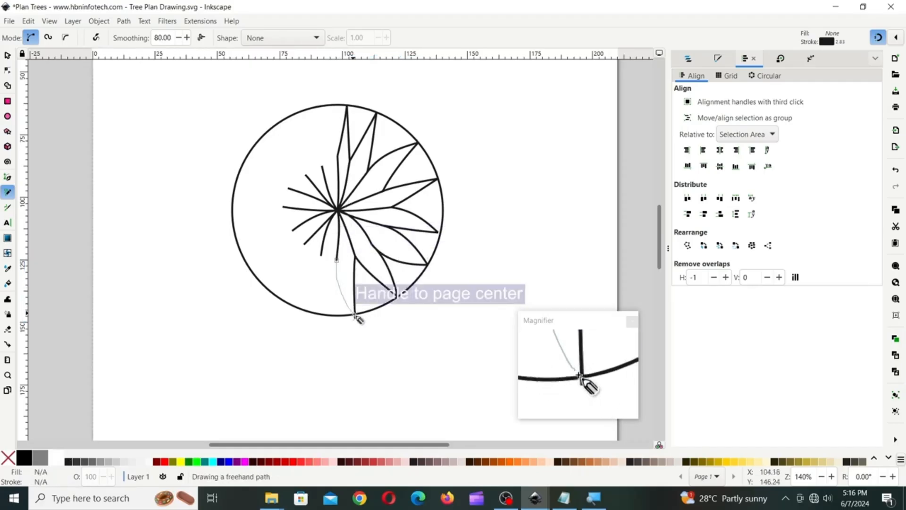
pyautogui.moveTo(337, 261); pyautogui.dragTo(310, 308)
pyautogui.moveTo(321, 258); pyautogui.dragTo(312, 308)
pyautogui.moveTo(323, 257)
pyautogui.mouseDown()
pyautogui.moveTo(297, 298)
pyautogui.moveTo(278, 297)
pyautogui.mouseUp()
pyautogui.moveTo(304, 244); pyautogui.dragTo(278, 296)
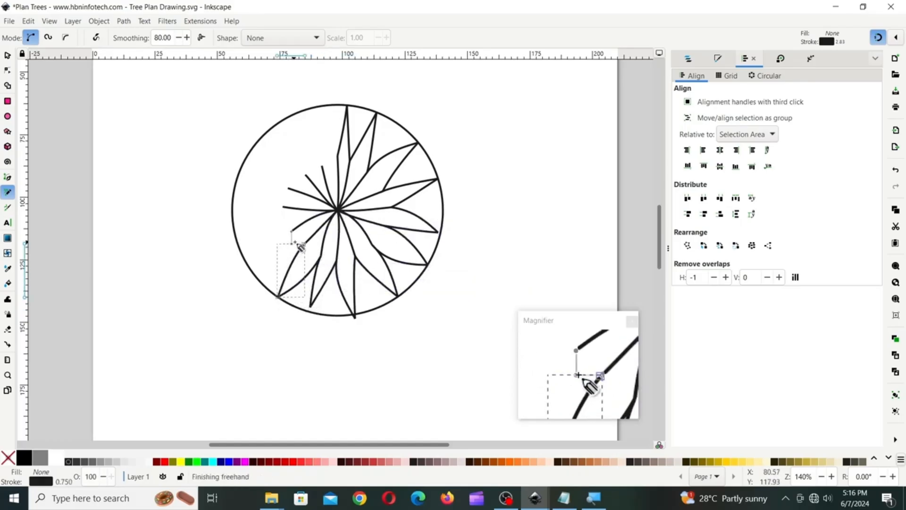
pyautogui.moveTo(305, 245); pyautogui.dragTo(255, 273)
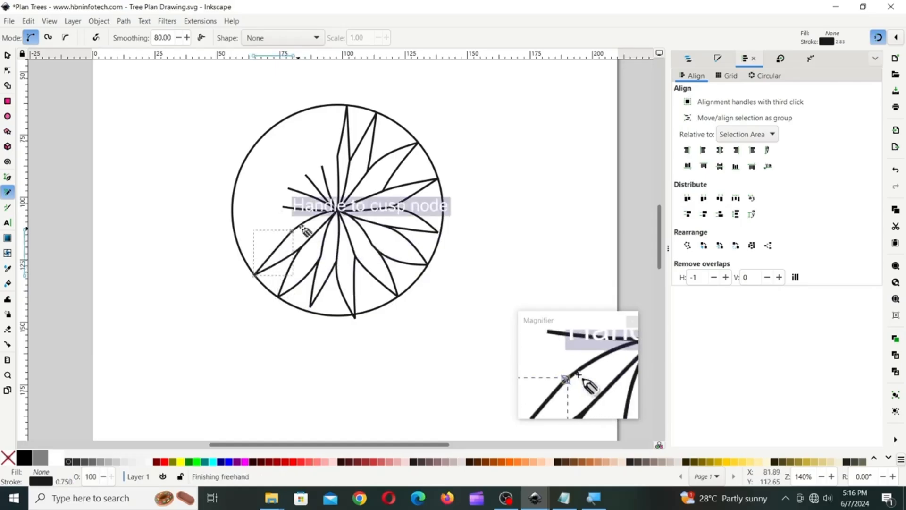
pyautogui.moveTo(293, 229); pyautogui.dragTo(237, 254)
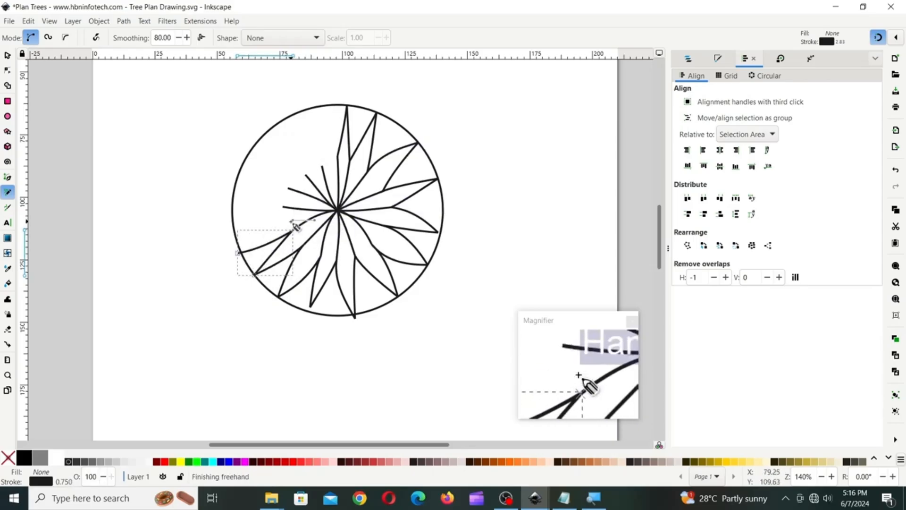
pyautogui.moveTo(292, 231)
pyautogui.mouseDown()
pyautogui.moveTo(237, 238)
pyautogui.moveTo(290, 202)
pyautogui.moveTo(240, 231)
pyautogui.moveTo(301, 208)
pyautogui.moveTo(236, 190)
pyautogui.mouseUp()
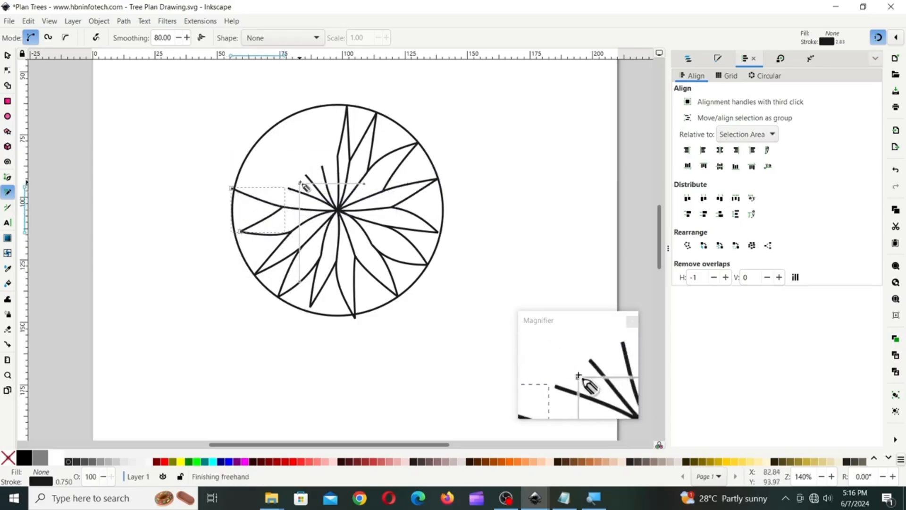
pyautogui.moveTo(294, 190); pyautogui.dragTo(231, 188)
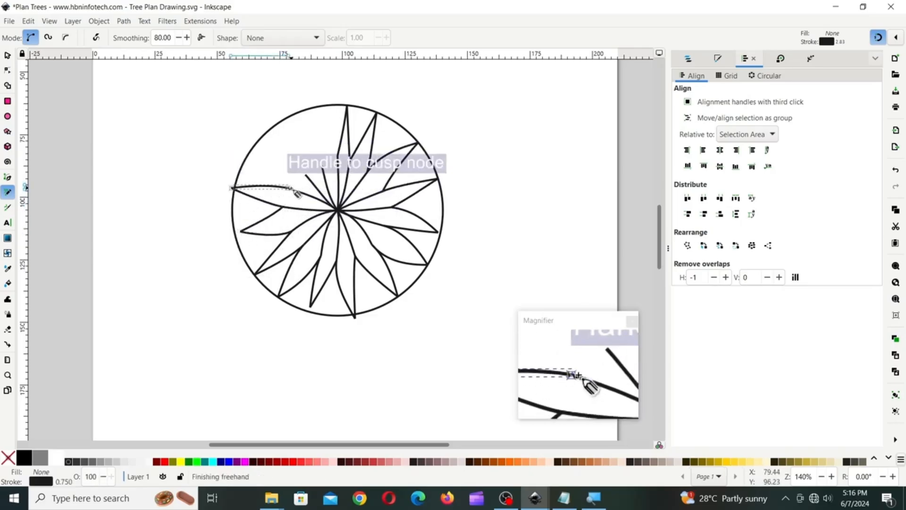
pyautogui.moveTo(289, 188); pyautogui.dragTo(254, 142)
pyautogui.moveTo(312, 179); pyautogui.dragTo(255, 142)
pyautogui.moveTo(306, 174); pyautogui.dragTo(289, 112)
pyautogui.moveTo(324, 166)
pyautogui.mouseDown()
pyautogui.moveTo(287, 114)
pyautogui.moveTo(320, 138)
pyautogui.mouseUp()
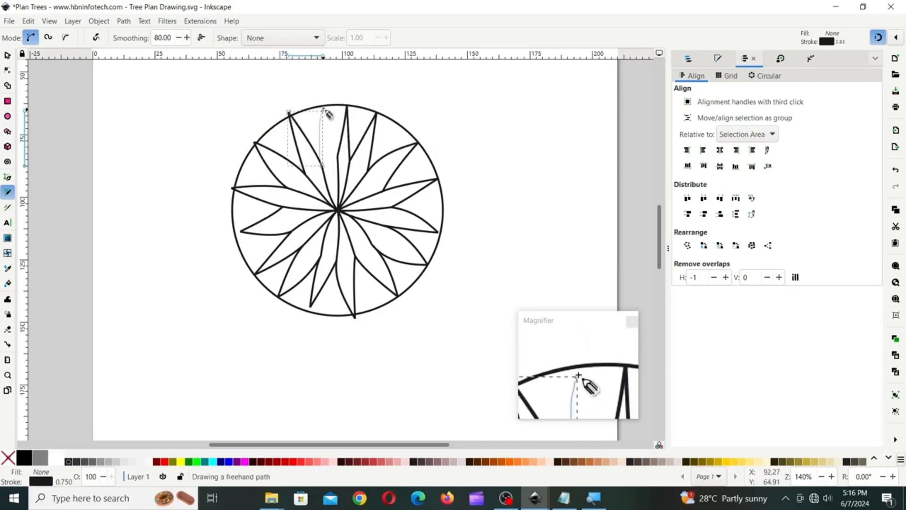
pyautogui.moveTo(325, 106); pyautogui.dragTo(324, 106)
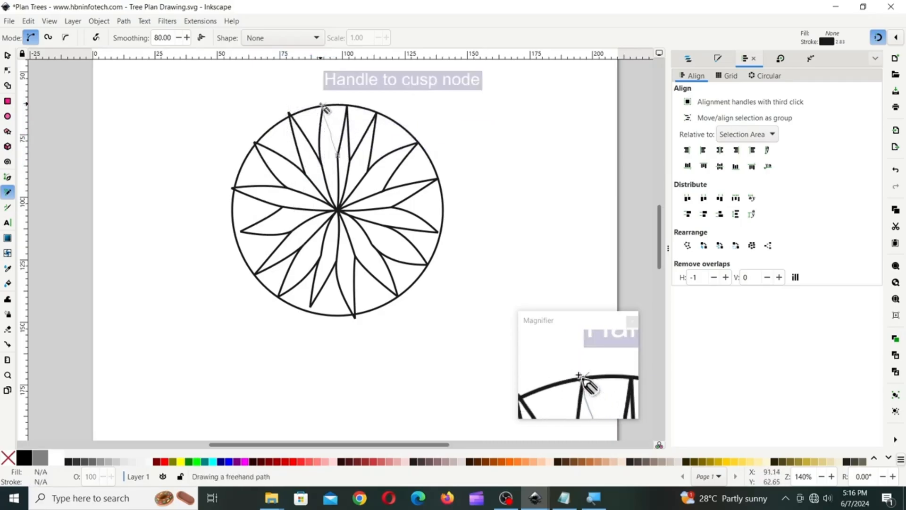
pyautogui.press('Escape')
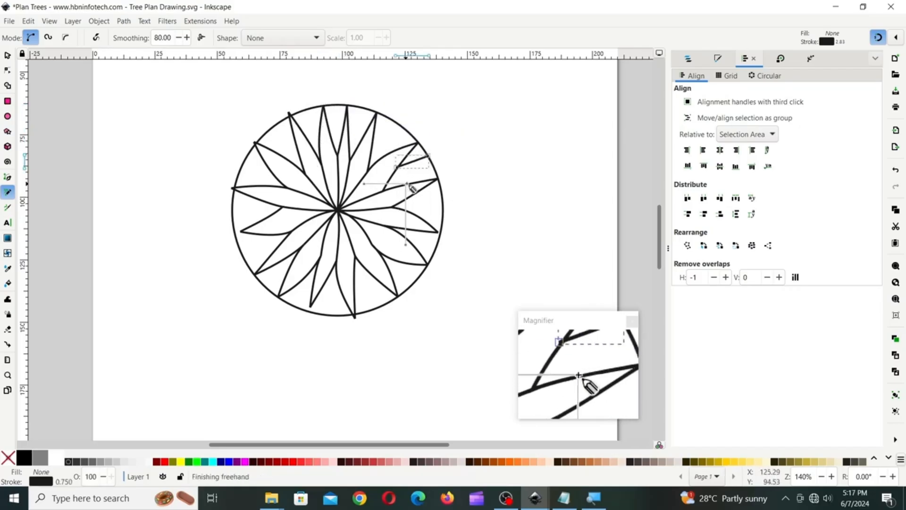
# - Add short curved freehand twigs from the outer fork lines to the circle's outline, filling the gaps all around the tree
pyautogui.moveTo(423, 235); pyautogui.dragTo(434, 243)
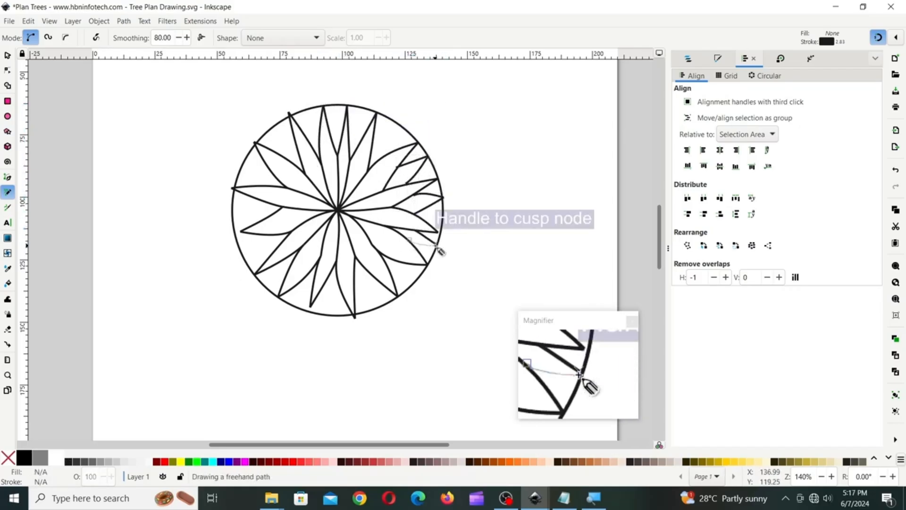
pyautogui.moveTo(418, 289)
pyautogui.mouseDown()
pyautogui.moveTo(389, 269)
pyautogui.moveTo(395, 290)
pyautogui.moveTo(374, 278)
pyautogui.moveTo(376, 313)
pyautogui.mouseUp()
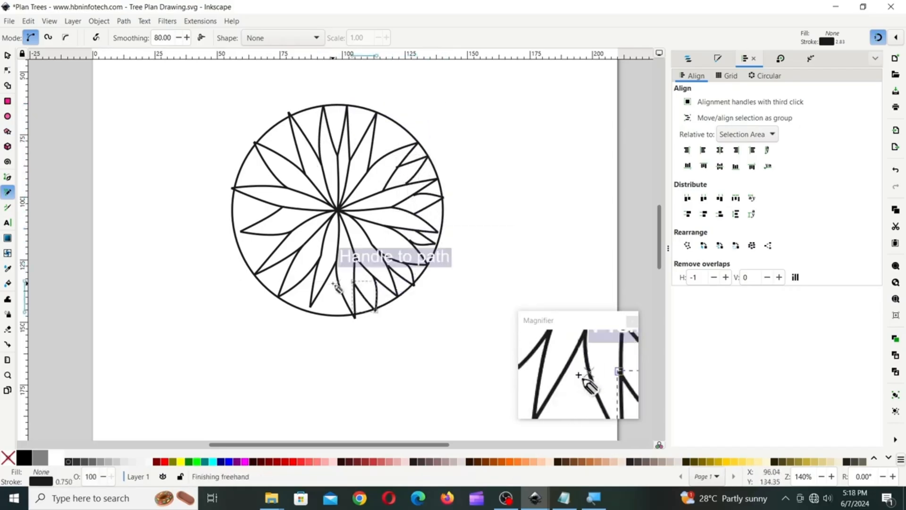
pyautogui.moveTo(315, 306)
pyautogui.mouseDown()
pyautogui.moveTo(304, 284)
pyautogui.moveTo(277, 269)
pyautogui.moveTo(265, 241)
pyautogui.mouseUp()
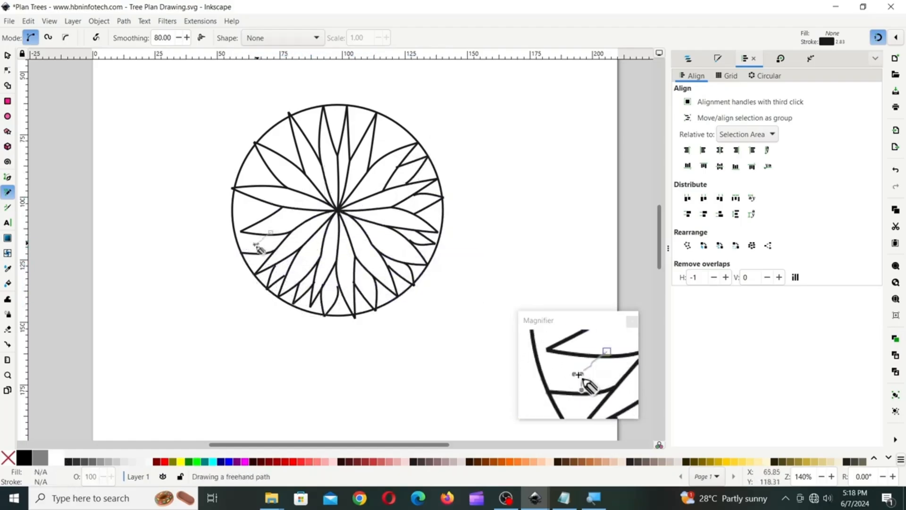
pyautogui.moveTo(263, 202); pyautogui.dragTo(233, 210)
pyautogui.moveTo(287, 181)
pyautogui.mouseDown()
pyautogui.moveTo(263, 187)
pyautogui.moveTo(239, 166)
pyautogui.mouseUp()
pyautogui.moveTo(294, 140); pyautogui.dragTo(272, 126)
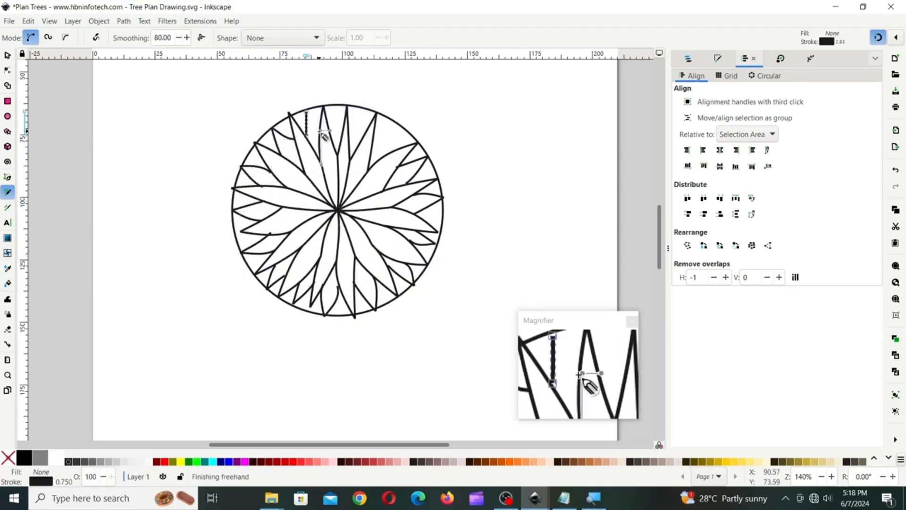
pyautogui.scroll(1, 325, 137)
pyautogui.moveTo(347, 127)
pyautogui.mouseDown()
pyautogui.moveTo(323, 132)
pyautogui.moveTo(330, 116)
pyautogui.mouseUp()
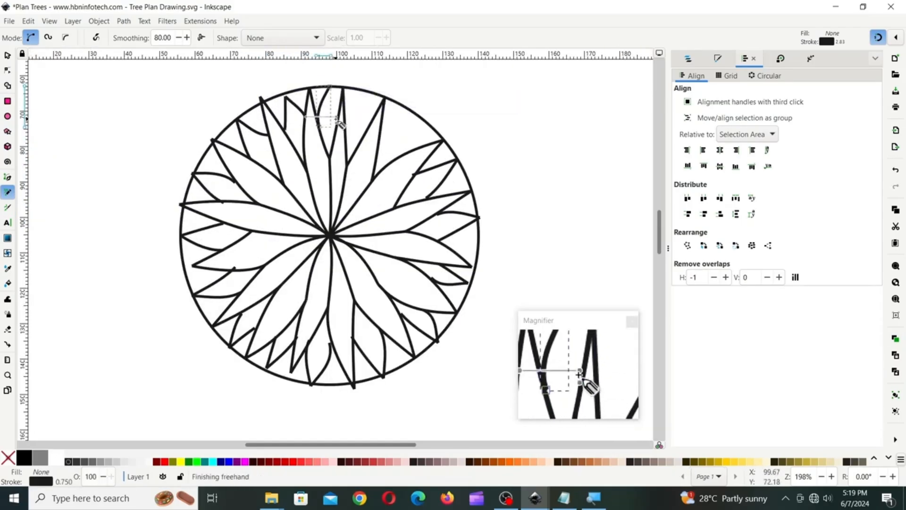
pyautogui.moveTo(380, 136); pyautogui.dragTo(415, 115)
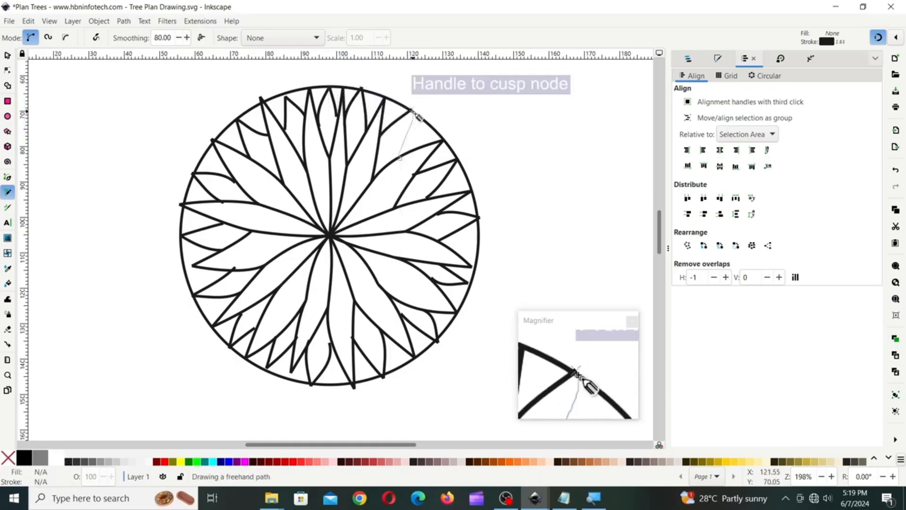
# - Delete the guide circle around the freehand branches and fit the whole page in view
pyautogui.click(7, 55)
pyautogui.click(452, 152)
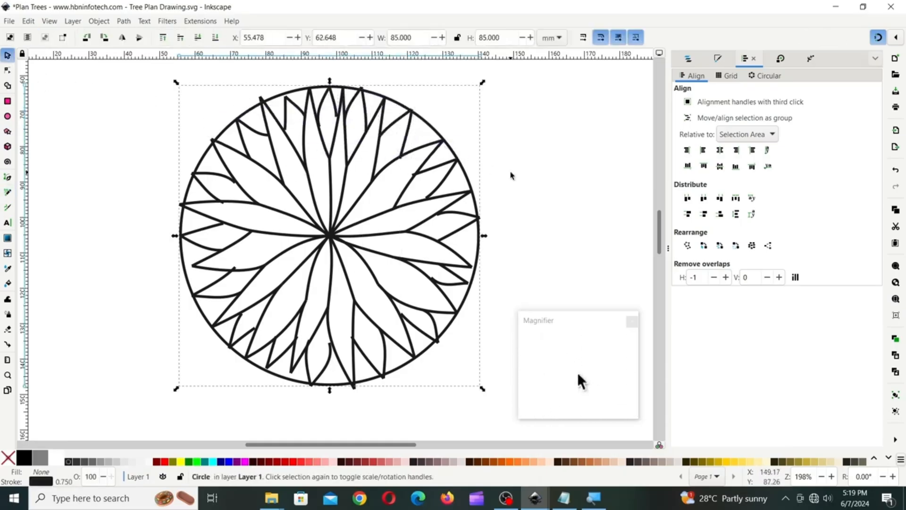
pyautogui.press('Delete')
pyautogui.press('5')
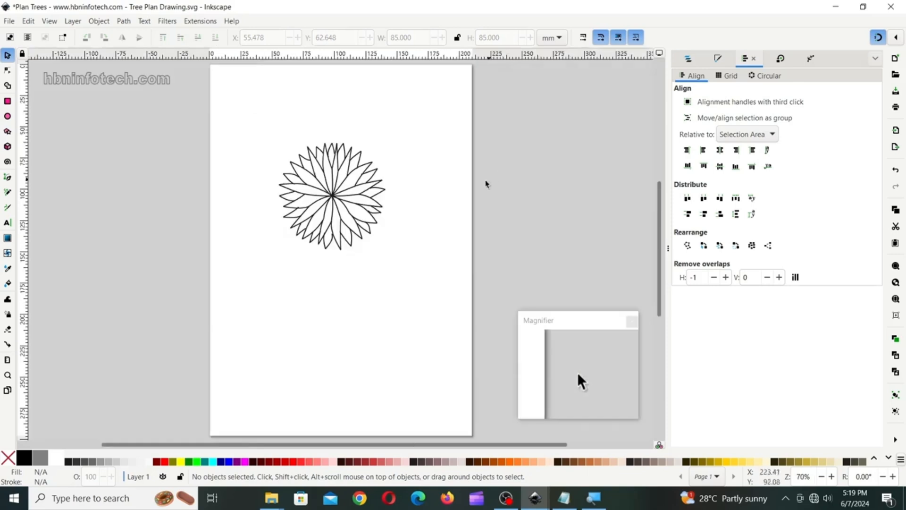
# - Select all the freehand branch paths and group them into one tree symbol
pyautogui.moveTo(249, 121); pyautogui.dragTo(420, 295)
pyautogui.click(99, 21)
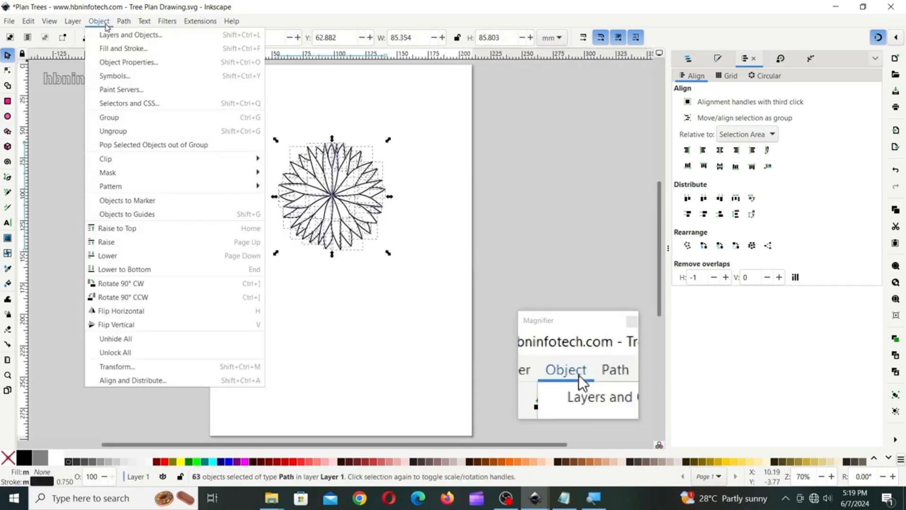
pyautogui.click(111, 117)
pyautogui.click(418, 169)
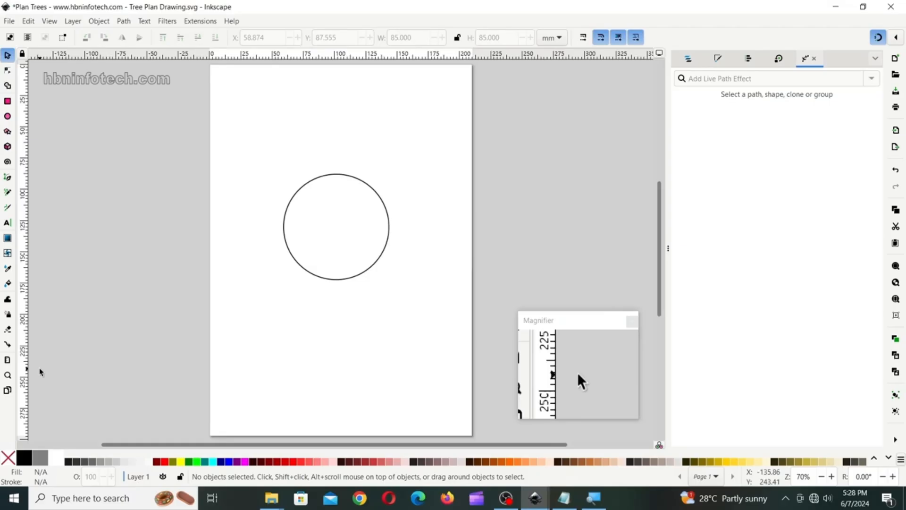
# - Set the Pencil tool's smoothing to 30 and draw a closed, wavy freehand outline around the new circle, about 93 mm across
pyautogui.click(343, 222)
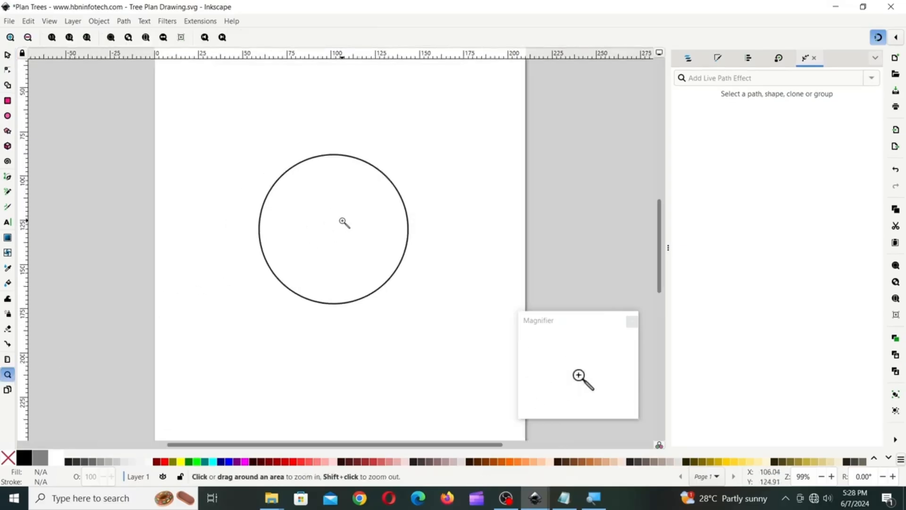
pyautogui.press('s')
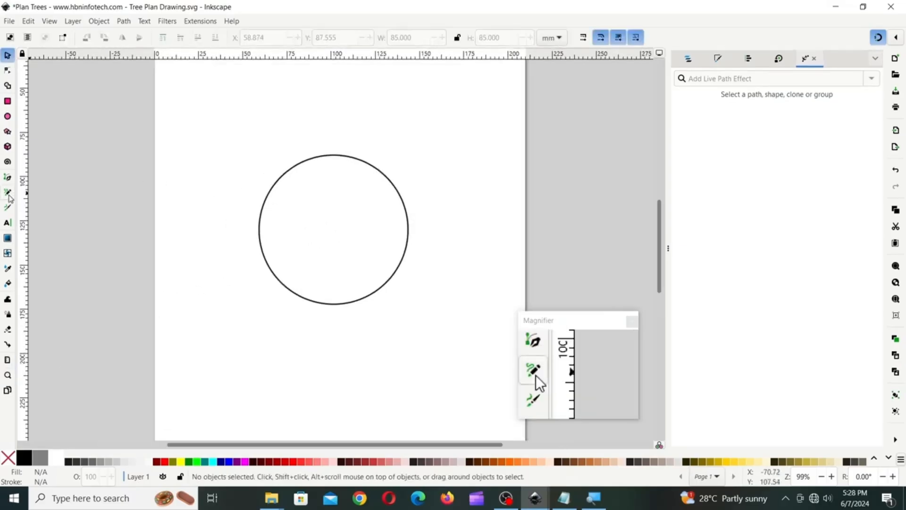
pyautogui.click(8, 193)
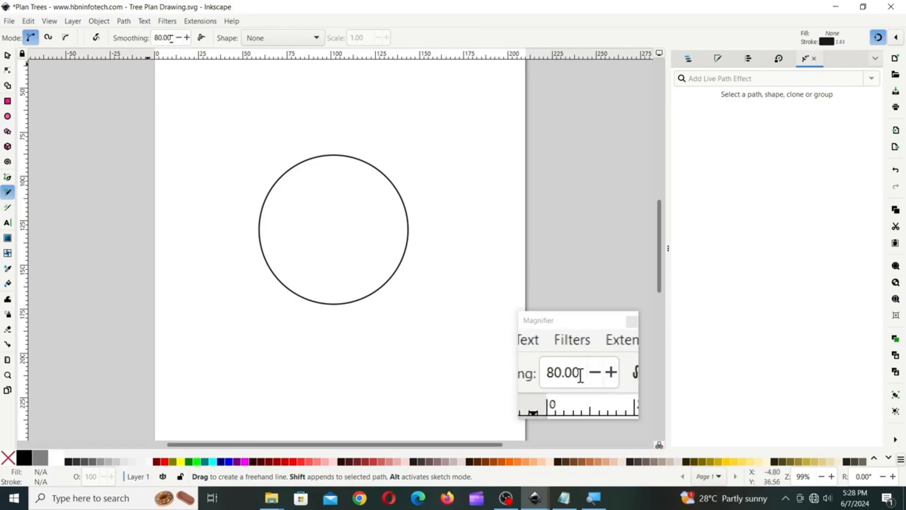
pyautogui.moveTo(171, 38); pyautogui.dragTo(154, 38)
pyautogui.write('30')
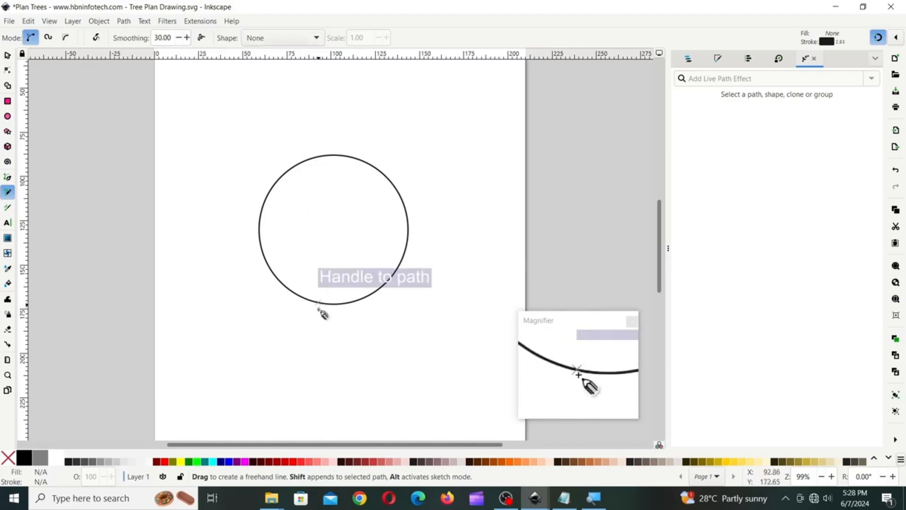
pyautogui.moveTo(321, 305)
pyautogui.mouseDown()
pyautogui.moveTo(290, 293)
pyautogui.moveTo(258, 254)
pyautogui.moveTo(263, 200)
pyautogui.moveTo(289, 160)
pyautogui.moveTo(358, 152)
pyautogui.moveTo(391, 174)
pyautogui.moveTo(413, 249)
pyautogui.moveTo(372, 302)
pyautogui.moveTo(320, 305)
pyautogui.mouseUp()
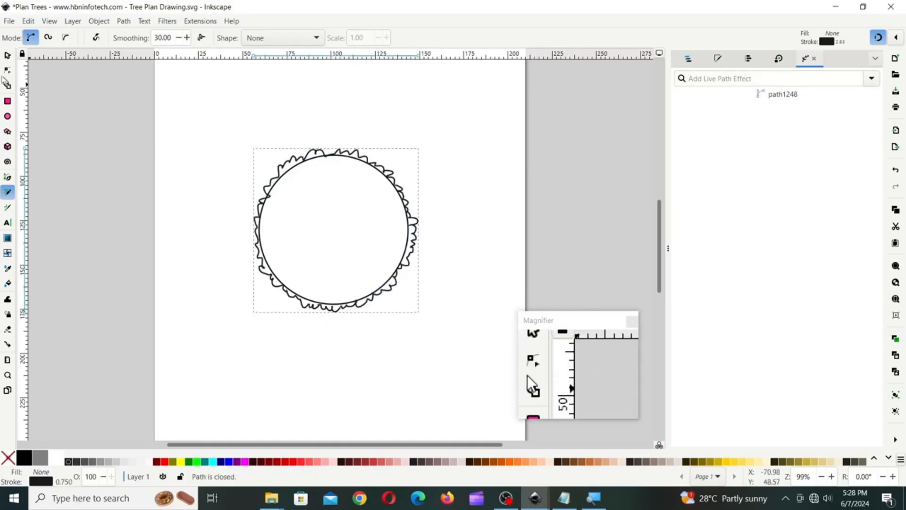
# - Separate the wavy outline from the circle, placing the outline in the upper middle of the page and the circle just below it
pyautogui.click(7, 56)
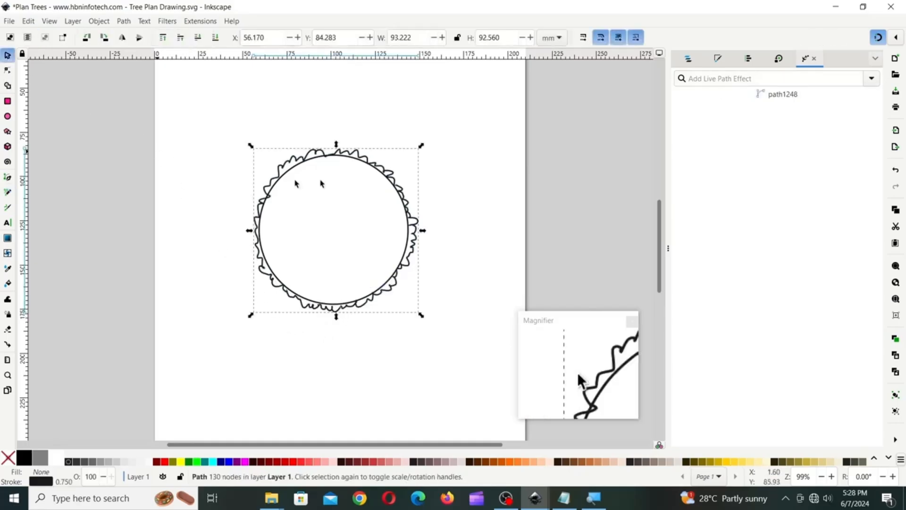
pyautogui.click(449, 166)
pyautogui.moveTo(415, 239)
pyautogui.mouseDown()
pyautogui.moveTo(335, 289)
pyautogui.moveTo(218, 290)
pyautogui.moveTo(263, 296)
pyautogui.moveTo(304, 253)
pyautogui.moveTo(250, 241)
pyautogui.mouseUp()
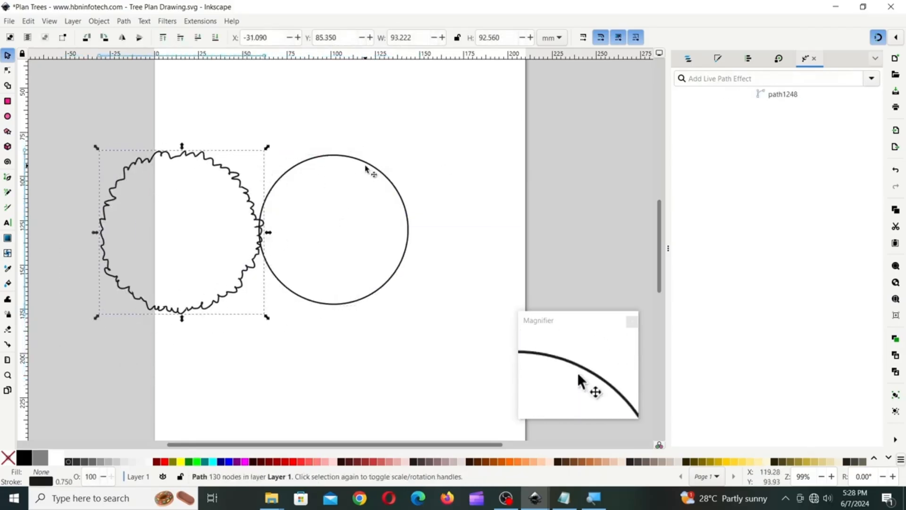
pyautogui.moveTo(370, 174)
pyautogui.mouseDown()
pyautogui.moveTo(372, 356)
pyautogui.moveTo(358, 359)
pyautogui.moveTo(359, 341)
pyautogui.mouseUp()
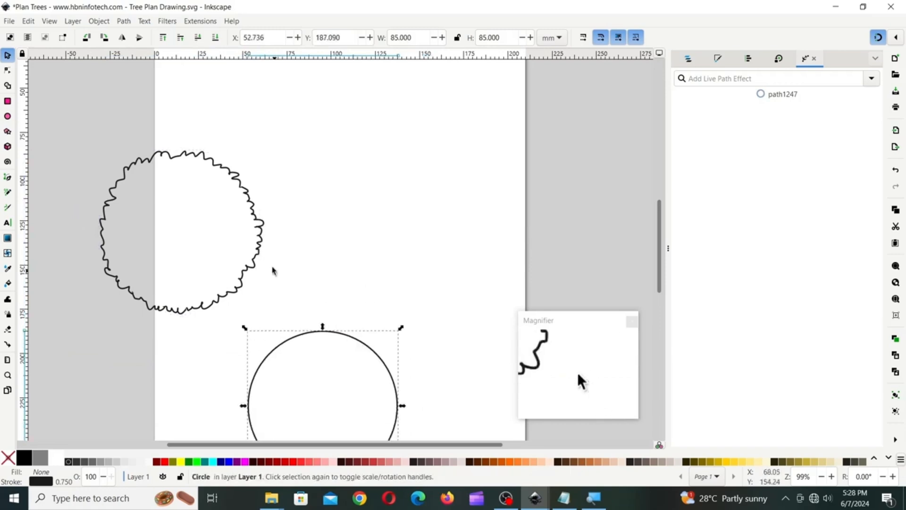
pyautogui.moveTo(263, 259); pyautogui.dragTo(419, 233)
pyautogui.click(351, 353)
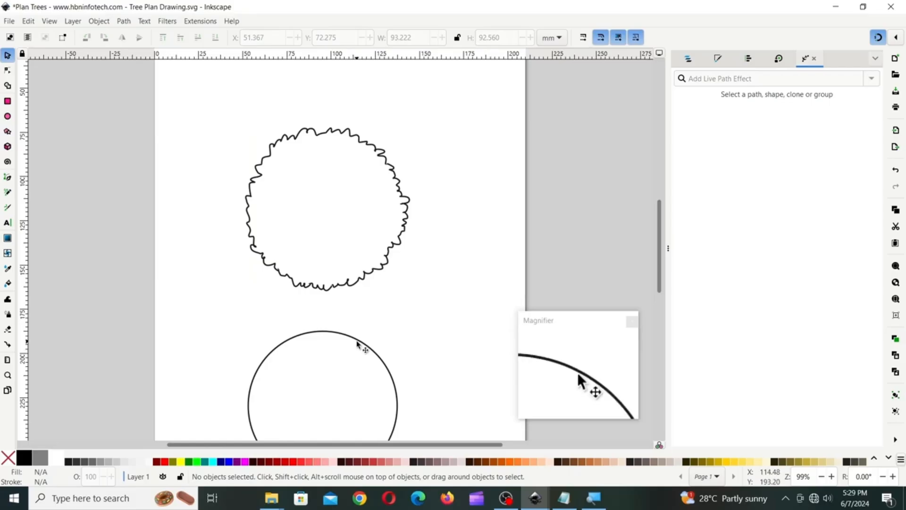
pyautogui.moveTo(361, 344); pyautogui.dragTo(404, 307)
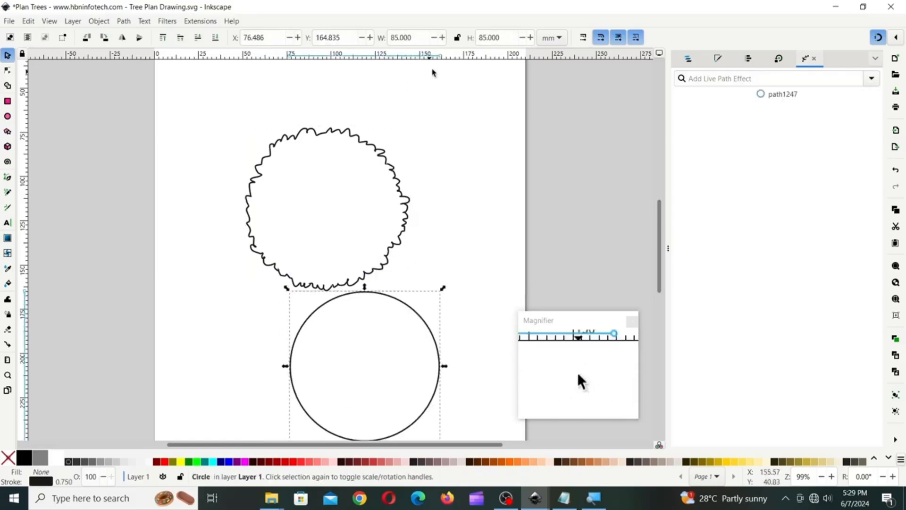
# - Resize the circle to 3 mm wide and 3 mm high and move it to the centre of the wavy outline
pyautogui.click(503, 38)
pyautogui.write('3')
pyautogui.click(415, 37)
pyautogui.write('3')
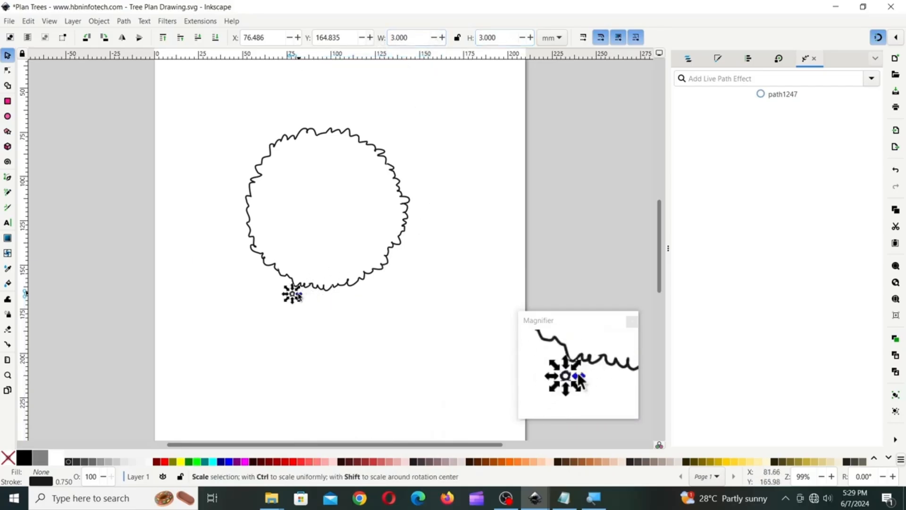
pyautogui.moveTo(297, 291); pyautogui.dragTo(331, 206)
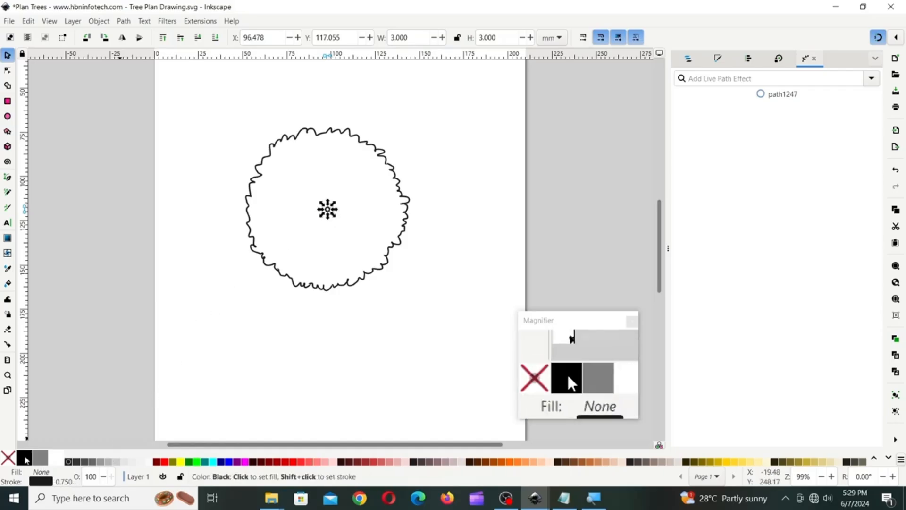
# - Fill the small centre circle with black and group it with the wavy outline into one tree symbol
pyautogui.click(25, 458)
pyautogui.click(444, 282)
pyautogui.moveTo(196, 101)
pyautogui.mouseDown()
pyautogui.moveTo(427, 256)
pyautogui.moveTo(467, 354)
pyautogui.mouseUp()
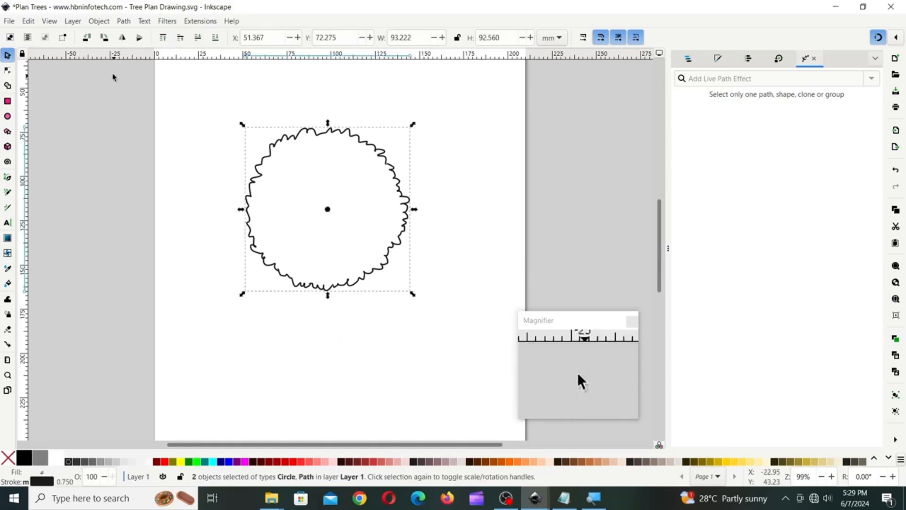
pyautogui.click(99, 21)
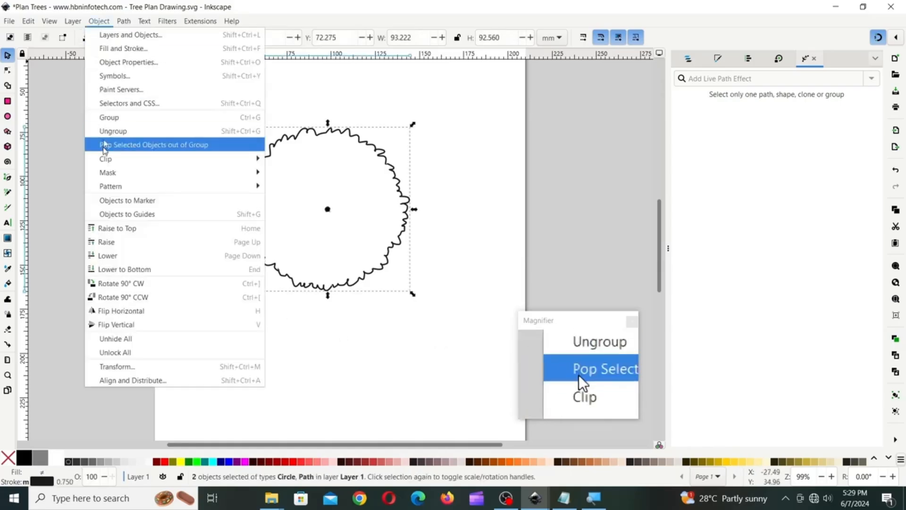
pyautogui.click(105, 117)
pyautogui.click(481, 284)
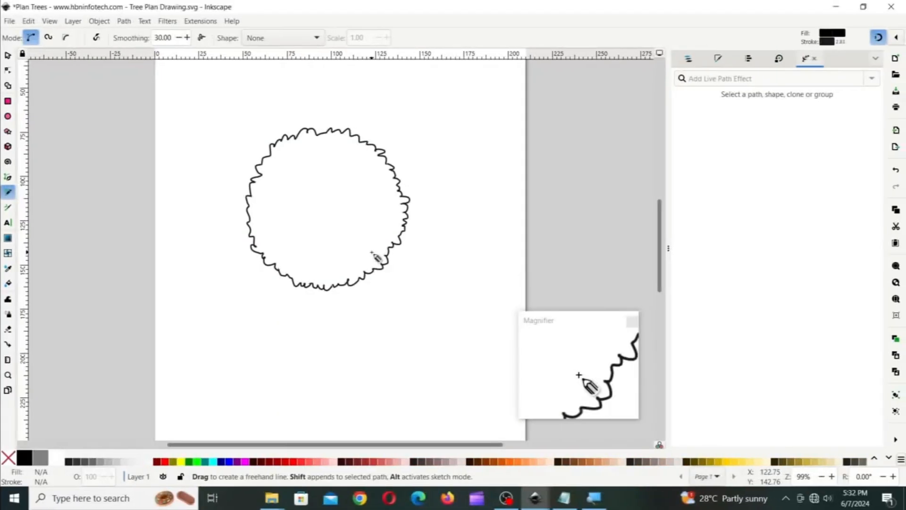
# - Draw several closed, unfilled freehand foliage patches of varying size inside the wavy tree outline
pyautogui.moveTo(372, 253)
pyautogui.mouseDown()
pyautogui.moveTo(353, 264)
pyautogui.moveTo(313, 247)
pyautogui.mouseUp()
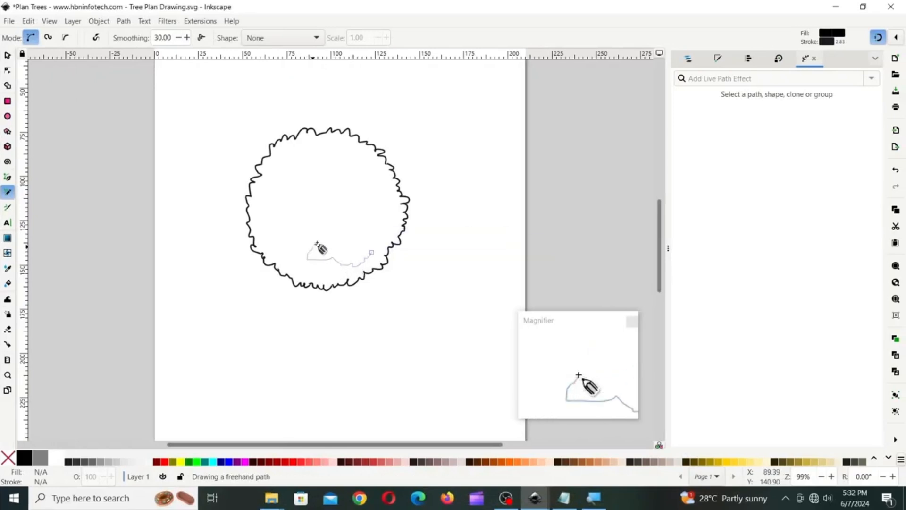
pyautogui.moveTo(373, 255)
pyautogui.mouseDown()
pyautogui.moveTo(328, 275)
pyautogui.moveTo(323, 263)
pyautogui.moveTo(298, 299)
pyautogui.moveTo(297, 247)
pyautogui.moveTo(274, 241)
pyautogui.moveTo(297, 243)
pyautogui.moveTo(306, 259)
pyautogui.mouseUp()
pyautogui.click(8, 457)
pyautogui.moveTo(362, 179)
pyautogui.mouseDown()
pyautogui.moveTo(388, 203)
pyautogui.moveTo(377, 197)
pyautogui.moveTo(299, 226)
pyautogui.moveTo(299, 201)
pyautogui.moveTo(319, 184)
pyautogui.moveTo(336, 194)
pyautogui.moveTo(281, 210)
pyautogui.moveTo(265, 204)
pyautogui.moveTo(341, 147)
pyautogui.mouseUp()
pyautogui.moveTo(306, 158)
pyautogui.mouseDown()
pyautogui.moveTo(291, 168)
pyautogui.moveTo(307, 159)
pyautogui.mouseUp()
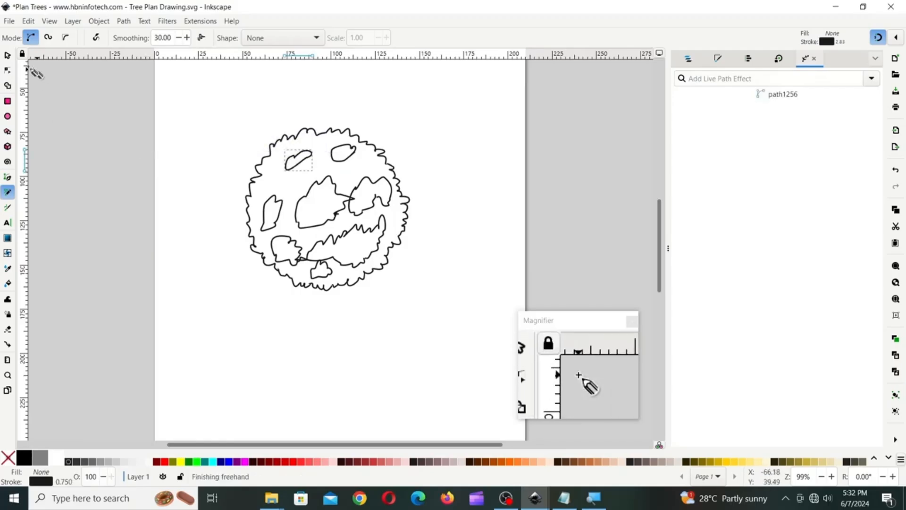
pyautogui.click(7, 56)
pyautogui.click(377, 112)
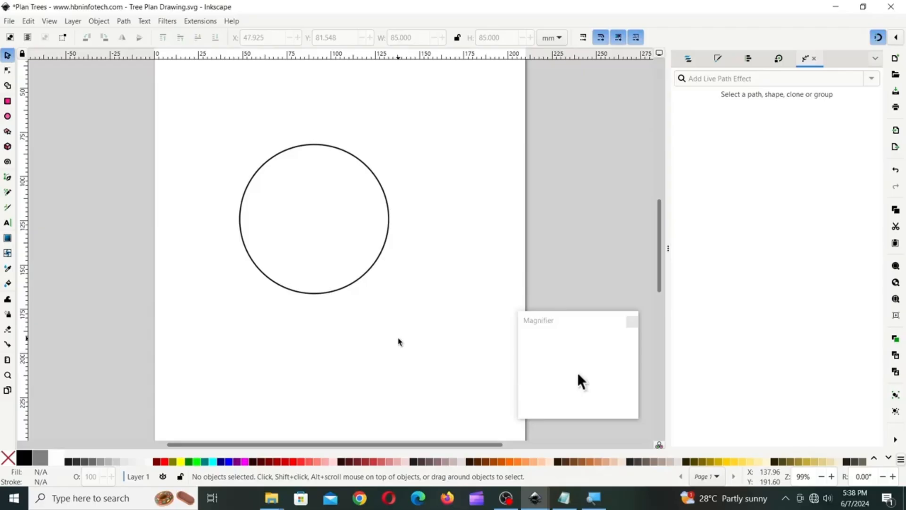
# - Set the Pencil tool's smoothing to 80 and draw short curved branches radiating from the new circle's centre
pyautogui.click(8, 192)
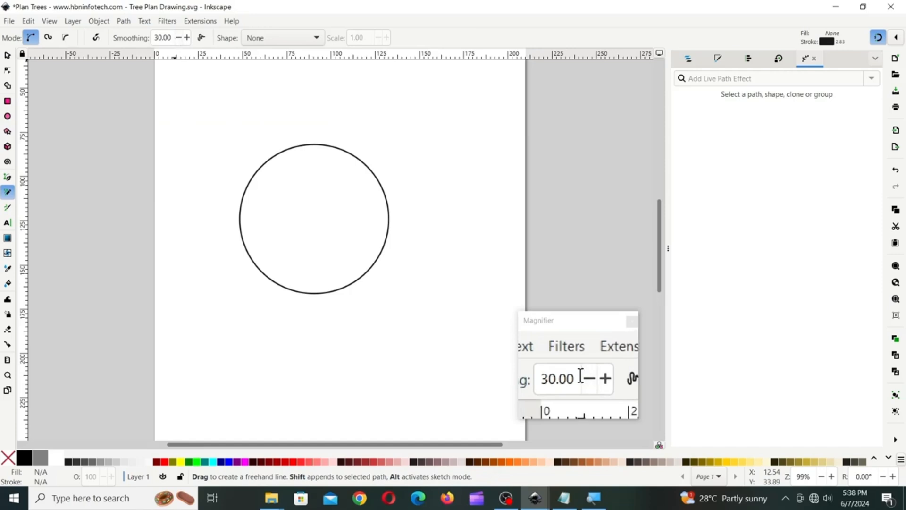
pyautogui.doubleClick(163, 37)
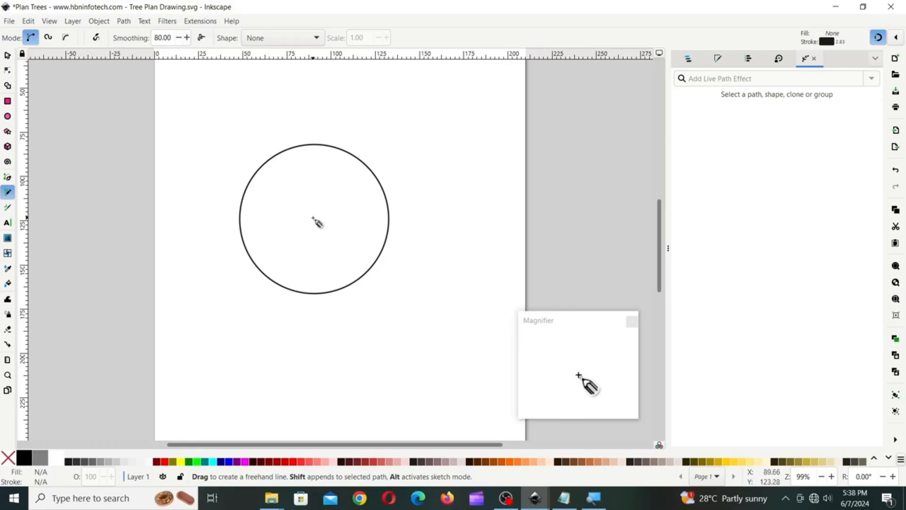
pyautogui.moveTo(313, 218)
pyautogui.mouseDown()
pyautogui.moveTo(303, 195)
pyautogui.moveTo(316, 219)
pyautogui.moveTo(340, 207)
pyautogui.moveTo(340, 228)
pyautogui.moveTo(326, 243)
pyautogui.moveTo(302, 245)
pyautogui.mouseUp()
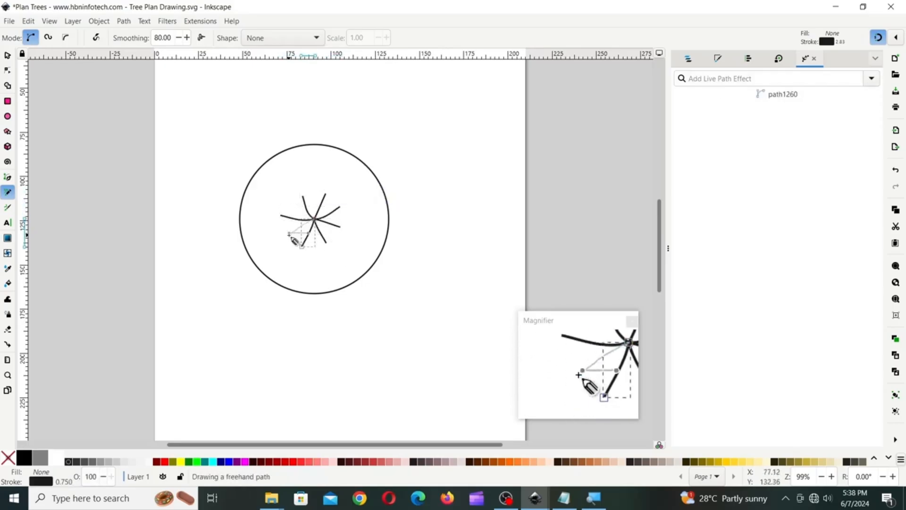
# - Extend each short branch with forked freehand twigs reaching outward to the circle's edge
pyautogui.moveTo(319, 174)
pyautogui.mouseDown()
pyautogui.moveTo(329, 195)
pyautogui.moveTo(336, 175)
pyautogui.mouseUp()
pyautogui.moveTo(340, 207)
pyautogui.mouseDown()
pyautogui.moveTo(356, 194)
pyautogui.moveTo(359, 209)
pyautogui.moveTo(340, 227)
pyautogui.moveTo(359, 243)
pyautogui.mouseUp()
pyautogui.moveTo(326, 242)
pyautogui.mouseDown()
pyautogui.moveTo(328, 269)
pyautogui.moveTo(340, 260)
pyautogui.moveTo(329, 243)
pyautogui.moveTo(339, 251)
pyautogui.moveTo(303, 246)
pyautogui.moveTo(308, 269)
pyautogui.moveTo(303, 245)
pyautogui.moveTo(276, 251)
pyautogui.moveTo(286, 234)
pyautogui.moveTo(288, 241)
pyautogui.moveTo(265, 235)
pyautogui.mouseUp()
pyautogui.moveTo(281, 215); pyautogui.dragTo(265, 220)
pyautogui.moveTo(281, 215); pyautogui.dragTo(269, 193)
pyautogui.moveTo(302, 196); pyautogui.dragTo(280, 198)
pyautogui.moveTo(302, 196)
pyautogui.mouseDown()
pyautogui.moveTo(302, 175)
pyautogui.moveTo(319, 174)
pyautogui.moveTo(305, 162)
pyautogui.moveTo(320, 174)
pyautogui.moveTo(336, 164)
pyautogui.mouseUp()
pyautogui.moveTo(353, 194)
pyautogui.mouseDown()
pyautogui.moveTo(357, 182)
pyautogui.moveTo(375, 216)
pyautogui.moveTo(364, 188)
pyautogui.moveTo(366, 250)
pyautogui.moveTo(375, 253)
pyautogui.moveTo(340, 280)
pyautogui.moveTo(279, 267)
pyautogui.mouseUp()
pyautogui.moveTo(265, 221)
pyautogui.mouseDown()
pyautogui.moveTo(259, 246)
pyautogui.moveTo(286, 241)
pyautogui.moveTo(267, 246)
pyautogui.mouseUp()
pyautogui.moveTo(268, 191)
pyautogui.mouseDown()
pyautogui.moveTo(252, 194)
pyautogui.moveTo(300, 150)
pyautogui.mouseUp()
pyautogui.moveTo(300, 289)
pyautogui.mouseDown()
pyautogui.moveTo(275, 268)
pyautogui.moveTo(287, 261)
pyautogui.moveTo(273, 275)
pyautogui.moveTo(288, 266)
pyautogui.moveTo(259, 245)
pyautogui.moveTo(259, 258)
pyautogui.moveTo(254, 245)
pyautogui.moveTo(300, 249)
pyautogui.moveTo(259, 290)
pyautogui.mouseUp()
# - Add smaller forked twigs between the branch ends and the circle along its right and lower right edge
pyautogui.press('z')
pyautogui.click(306, 253)
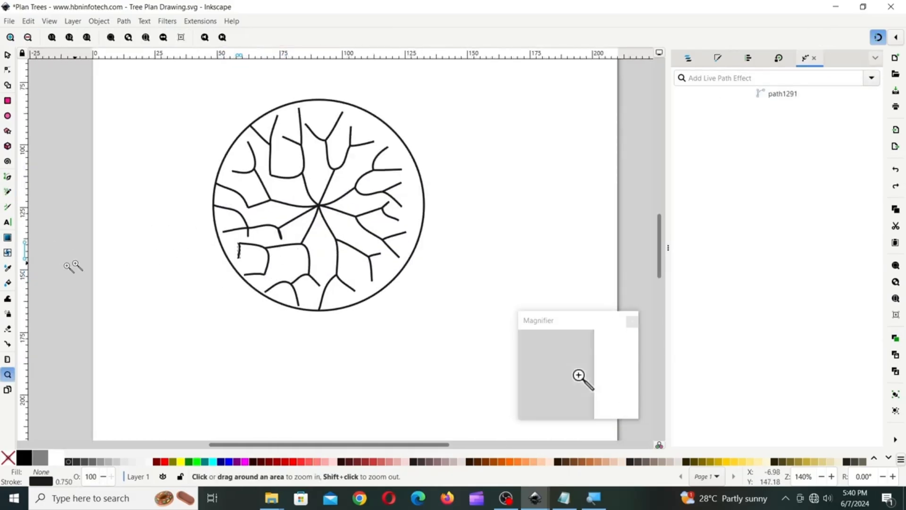
pyautogui.click(8, 191)
pyautogui.moveTo(367, 114); pyautogui.dragTo(353, 106)
pyautogui.moveTo(374, 141)
pyautogui.mouseDown()
pyautogui.moveTo(376, 123)
pyautogui.moveTo(395, 156)
pyautogui.moveTo(409, 151)
pyautogui.moveTo(402, 171)
pyautogui.moveTo(413, 183)
pyautogui.moveTo(403, 208)
pyautogui.moveTo(407, 231)
pyautogui.moveTo(423, 229)
pyautogui.moveTo(391, 282)
pyautogui.mouseUp()
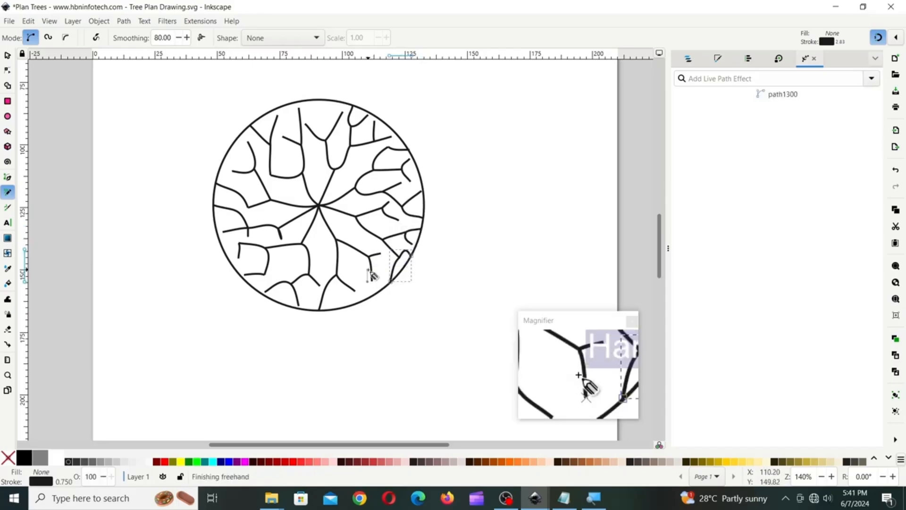
pyautogui.press('Escape')
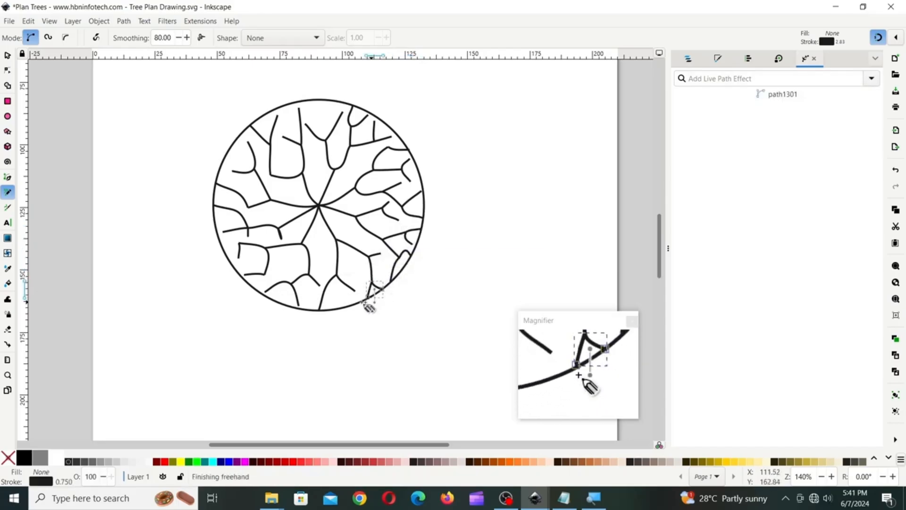
pyautogui.moveTo(356, 291)
pyautogui.mouseDown()
pyautogui.moveTo(377, 309)
pyautogui.moveTo(344, 306)
pyautogui.mouseUp()
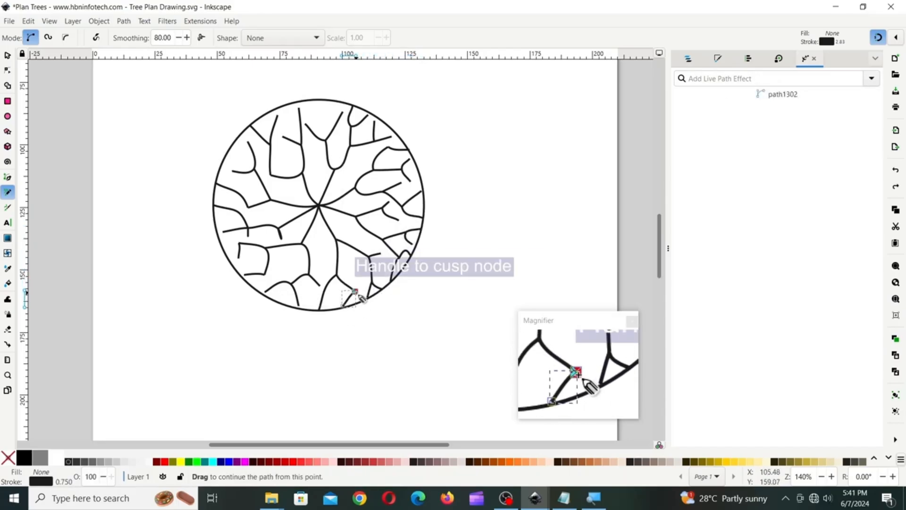
# - Add small twigs along the circle's left and upper edge, undoing and redrawing misplaced strokes
pyautogui.moveTo(239, 259); pyautogui.dragTo(236, 266)
pyautogui.moveTo(229, 150)
pyautogui.mouseDown()
pyautogui.moveTo(232, 166)
pyautogui.moveTo(253, 174)
pyautogui.moveTo(247, 140)
pyautogui.mouseUp()
pyautogui.hotkey('ctrl', 'z')
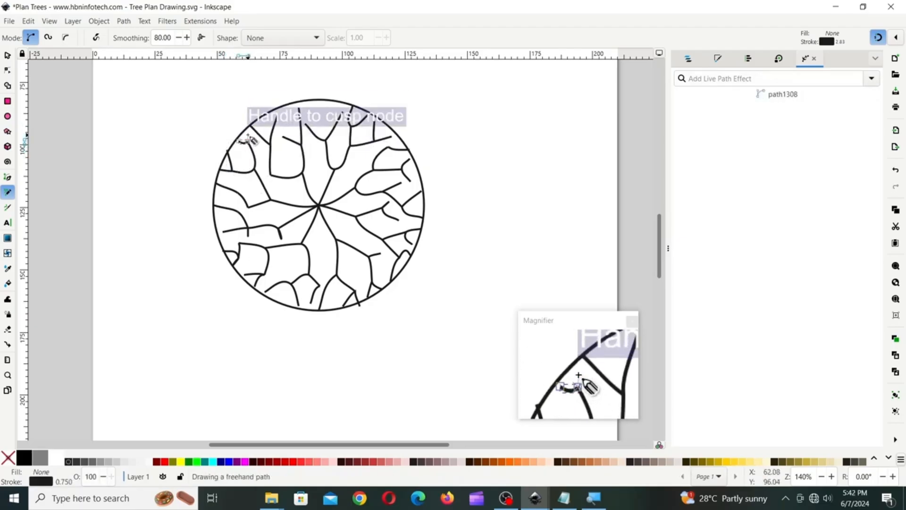
pyautogui.moveTo(271, 175); pyautogui.dragTo(257, 150)
pyautogui.moveTo(306, 124); pyautogui.dragTo(319, 99)
pyautogui.hotkey('ctrl', 'z')
pyautogui.moveTo(326, 140)
pyautogui.mouseDown()
pyautogui.moveTo(309, 110)
pyautogui.moveTo(324, 155)
pyautogui.moveTo(310, 112)
pyautogui.moveTo(325, 122)
pyautogui.moveTo(311, 102)
pyautogui.mouseUp()
pyautogui.press('Escape')
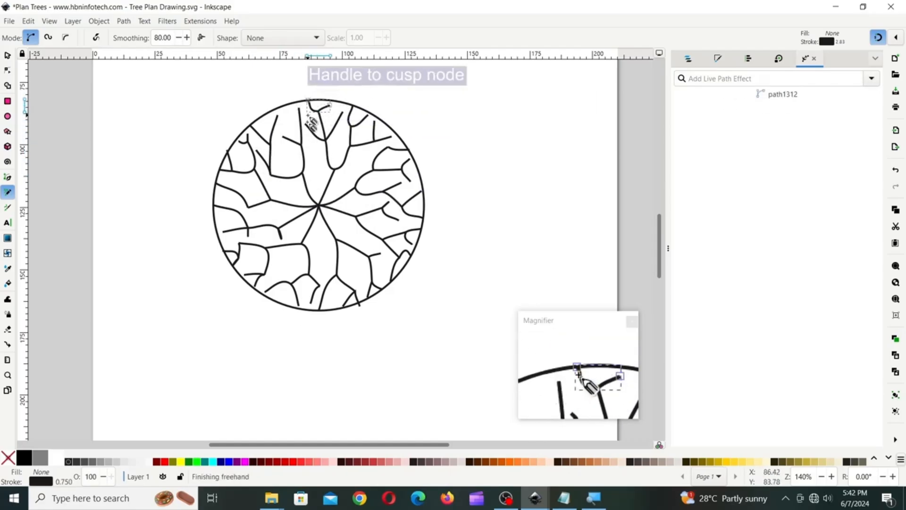
# - Delete the outer guide circle around the branches
pyautogui.click(355, 312)
pyautogui.press('s')
pyautogui.click(429, 186)
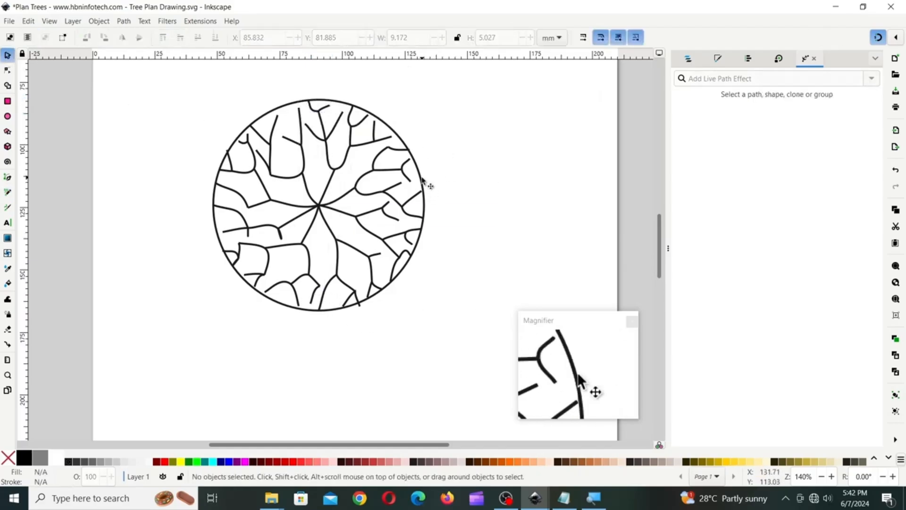
pyautogui.click(424, 186)
pyautogui.press('Delete')
# - Select all the branch and twig paths and group them into one tree symbol
pyautogui.moveTo(190, 90); pyautogui.dragTo(468, 360)
pyautogui.click(99, 21)
pyautogui.click(110, 118)
pyautogui.click(563, 184)
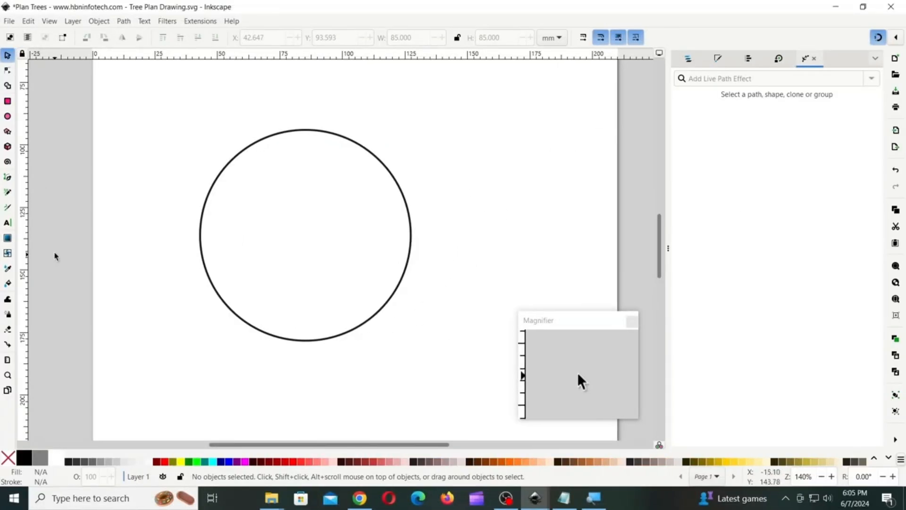
# - With Pencil smoothing at 80, draw eight slightly curved spokes from the 85 mm circle's centre out to its edge
pyautogui.click(7, 194)
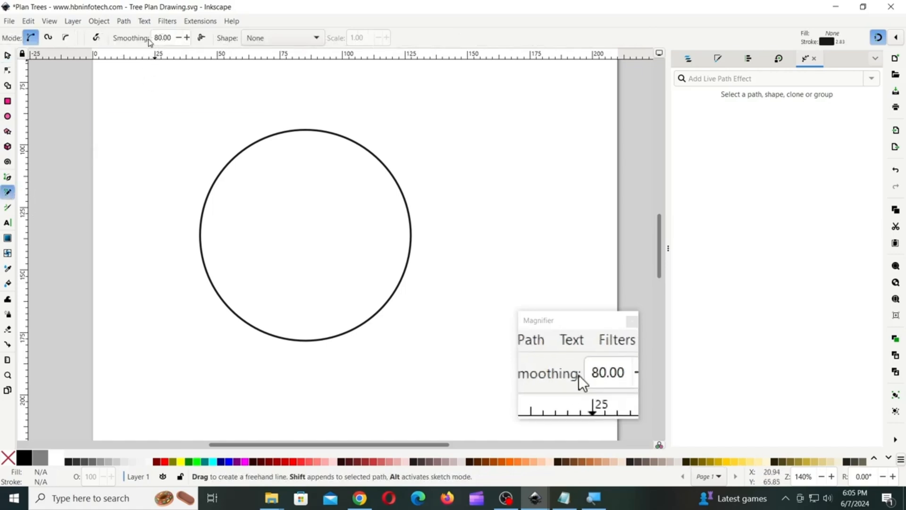
pyautogui.click(305, 236)
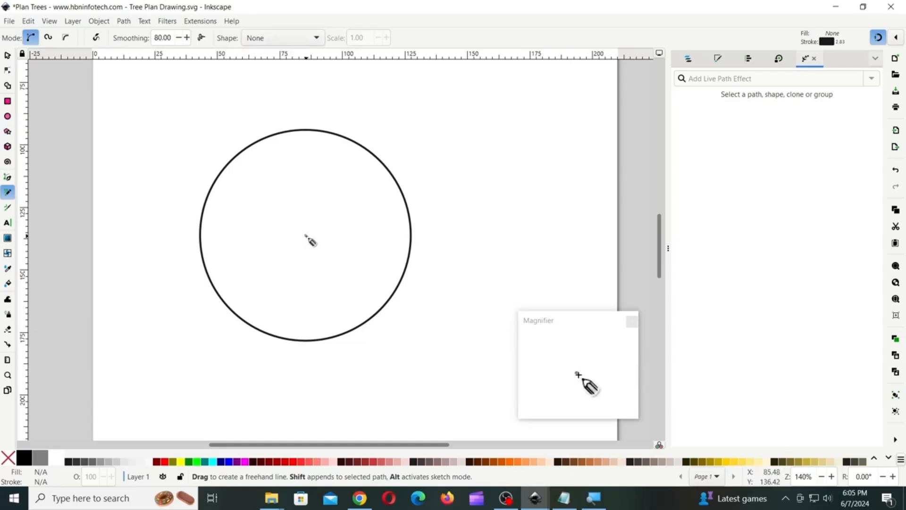
pyautogui.click(307, 135)
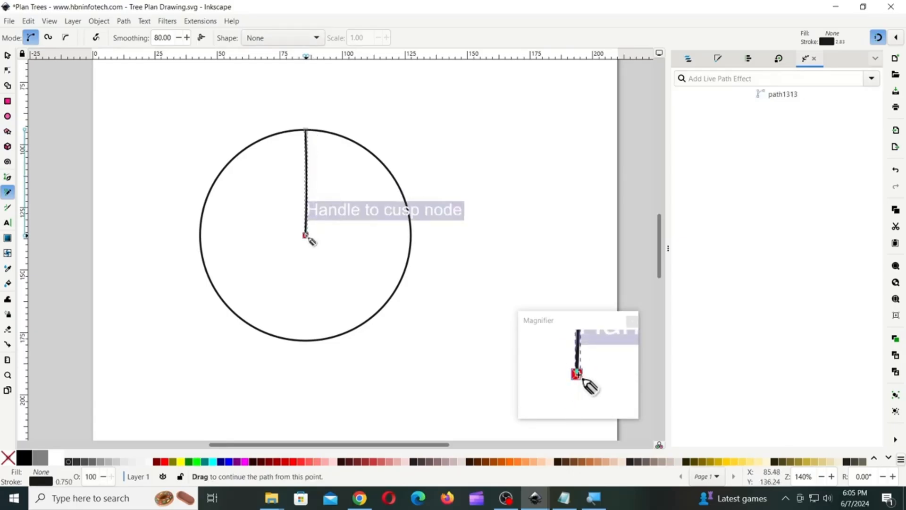
pyautogui.moveTo(306, 235); pyautogui.dragTo(412, 237)
pyautogui.moveTo(201, 235)
pyautogui.mouseDown()
pyautogui.moveTo(306, 234)
pyautogui.moveTo(366, 178)
pyautogui.moveTo(372, 153)
pyautogui.mouseUp()
pyautogui.moveTo(306, 234); pyautogui.dragTo(221, 171)
pyautogui.moveTo(306, 234)
pyautogui.mouseDown()
pyautogui.moveTo(274, 252)
pyautogui.moveTo(225, 302)
pyautogui.mouseUp()
pyautogui.moveTo(306, 235); pyautogui.dragTo(378, 303)
pyautogui.moveTo(306, 235); pyautogui.dragTo(301, 341)
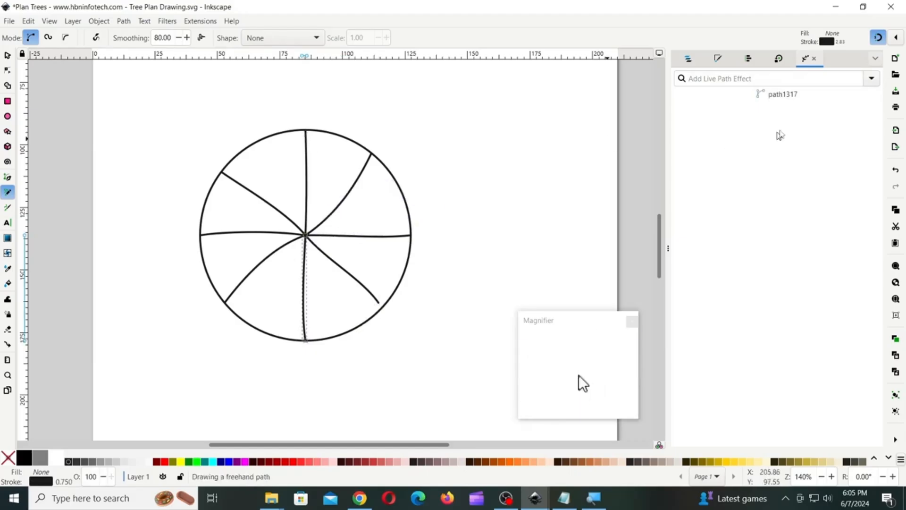
# - Turn off snapping and draw slanted leaf strokes on both sides of the upper vertical spoke, from the circle's edge to the centre
pyautogui.click(878, 38)
pyautogui.moveTo(293, 131)
pyautogui.mouseDown()
pyautogui.moveTo(314, 131)
pyautogui.moveTo(310, 140)
pyautogui.moveTo(319, 132)
pyautogui.mouseUp()
pyautogui.moveTo(289, 141); pyautogui.dragTo(322, 138)
pyautogui.moveTo(290, 146)
pyautogui.mouseDown()
pyautogui.moveTo(313, 151)
pyautogui.moveTo(305, 156)
pyautogui.moveTo(325, 145)
pyautogui.moveTo(325, 158)
pyautogui.mouseUp()
pyautogui.moveTo(307, 169)
pyautogui.mouseDown()
pyautogui.moveTo(284, 160)
pyautogui.moveTo(328, 166)
pyautogui.mouseUp()
pyautogui.moveTo(307, 177)
pyautogui.mouseDown()
pyautogui.moveTo(285, 166)
pyautogui.moveTo(328, 174)
pyautogui.mouseUp()
pyautogui.moveTo(306, 184)
pyautogui.mouseDown()
pyautogui.moveTo(286, 172)
pyautogui.moveTo(325, 180)
pyautogui.mouseUp()
pyautogui.moveTo(306, 191); pyautogui.dragTo(286, 179)
pyautogui.moveTo(324, 191); pyautogui.dragTo(307, 199)
pyautogui.moveTo(302, 197); pyautogui.dragTo(287, 185)
pyautogui.moveTo(322, 196); pyautogui.dragTo(307, 203)
pyautogui.moveTo(307, 203); pyautogui.dragTo(285, 190)
pyautogui.moveTo(321, 203); pyautogui.dragTo(293, 203)
pyautogui.moveTo(318, 208); pyautogui.dragTo(293, 208)
pyautogui.moveTo(318, 214); pyautogui.dragTo(292, 213)
pyautogui.moveTo(314, 219); pyautogui.dragTo(295, 219)
pyautogui.moveTo(312, 225); pyautogui.dragTo(302, 227)
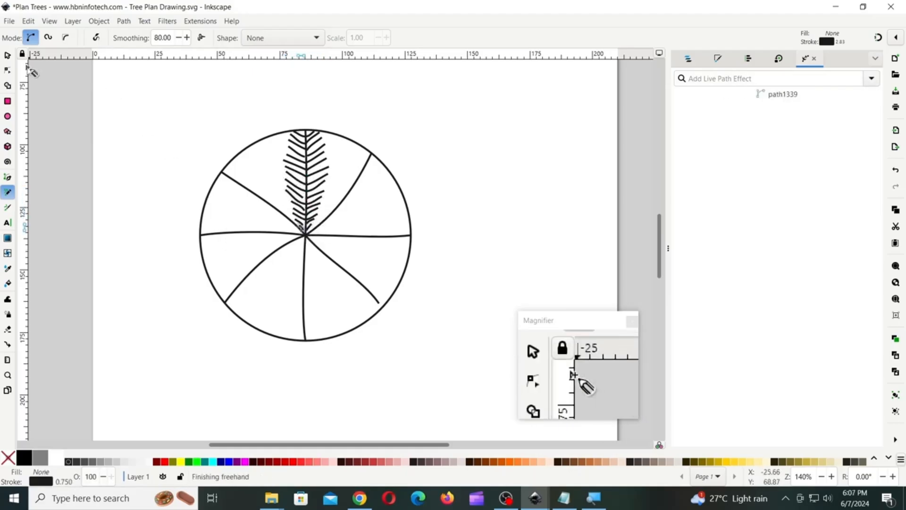
# - Select the circle with all its paths and rotate them anticlockwise so the next bare spoke points up
pyautogui.click(13, 58)
pyautogui.moveTo(170, 104); pyautogui.dragTo(444, 364)
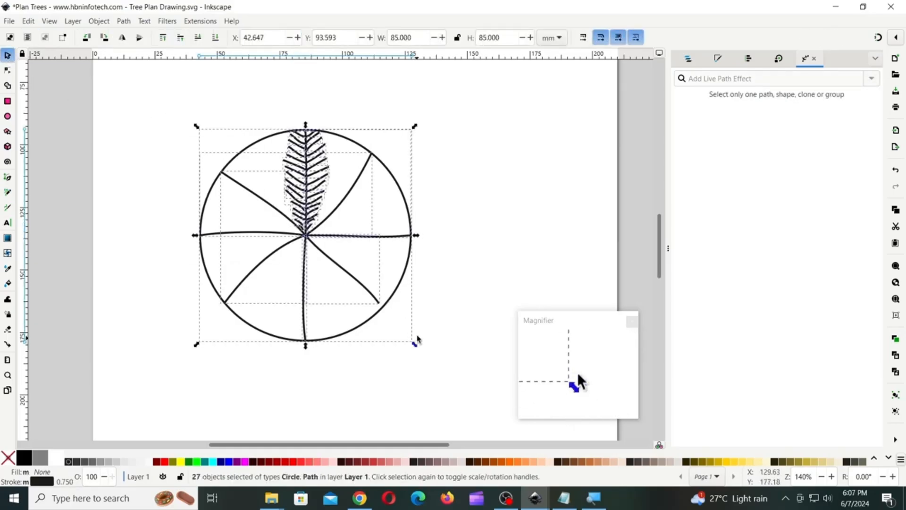
pyautogui.click(343, 203)
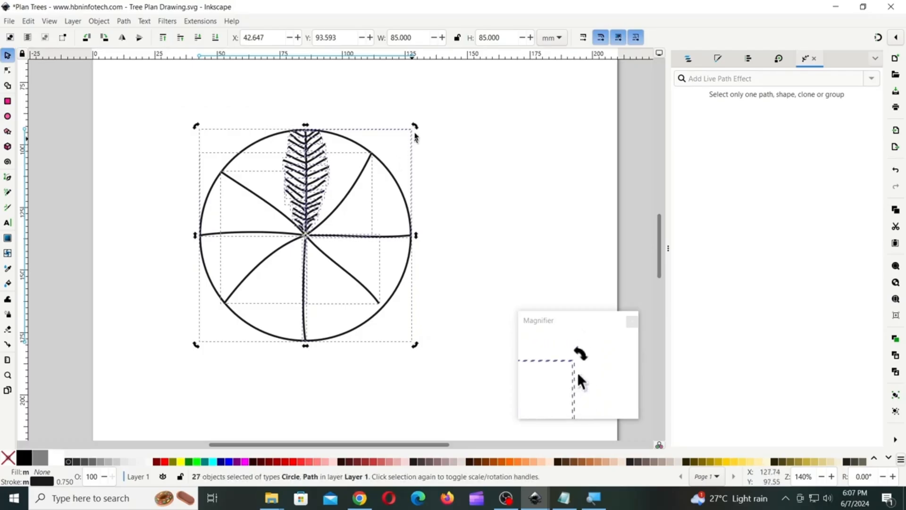
pyautogui.moveTo(415, 126)
pyautogui.mouseDown()
pyautogui.moveTo(308, 93)
pyautogui.moveTo(328, 99)
pyautogui.mouseUp()
pyautogui.click(432, 123)
# - Draw slanted leaf strokes on both sides of the second spoke down to the centre, redoing misdrawn ones
pyautogui.press('p')
pyautogui.moveTo(307, 131); pyautogui.dragTo(324, 136)
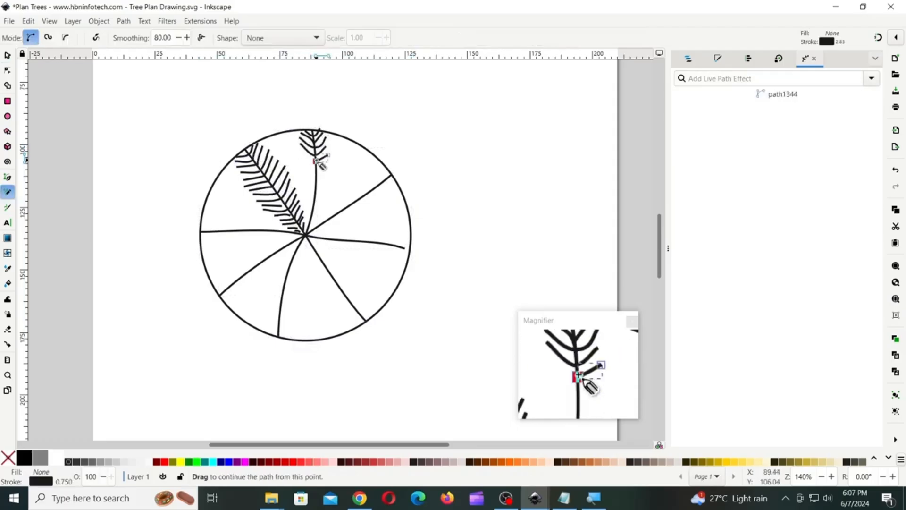
pyautogui.hotkey('ctrl', 'z')
pyautogui.moveTo(316, 167)
pyautogui.mouseDown()
pyautogui.moveTo(328, 160)
pyautogui.moveTo(297, 159)
pyautogui.mouseUp()
pyautogui.hotkey('ctrl', 'z')
pyautogui.moveTo(316, 172); pyautogui.dragTo(329, 164)
pyautogui.moveTo(316, 174); pyautogui.dragTo(297, 165)
pyautogui.moveTo(316, 178)
pyautogui.mouseDown()
pyautogui.moveTo(330, 170)
pyautogui.moveTo(297, 175)
pyautogui.mouseUp()
pyautogui.moveTo(316, 189)
pyautogui.mouseDown()
pyautogui.moveTo(330, 179)
pyautogui.moveTo(297, 180)
pyautogui.mouseUp()
pyautogui.moveTo(316, 194); pyautogui.dragTo(326, 192)
pyautogui.moveTo(315, 220); pyautogui.dragTo(307, 227)
# - Rotate the whole drawing anticlockwise to the third spoke and draw leaf strokes along both its sides
pyautogui.press('s')
pyautogui.moveTo(188, 111)
pyautogui.mouseDown()
pyautogui.moveTo(451, 318)
pyautogui.moveTo(3, 268)
pyautogui.mouseUp()
pyautogui.click(213, 179)
pyautogui.press('p')
pyautogui.moveTo(299, 127); pyautogui.dragTo(309, 142)
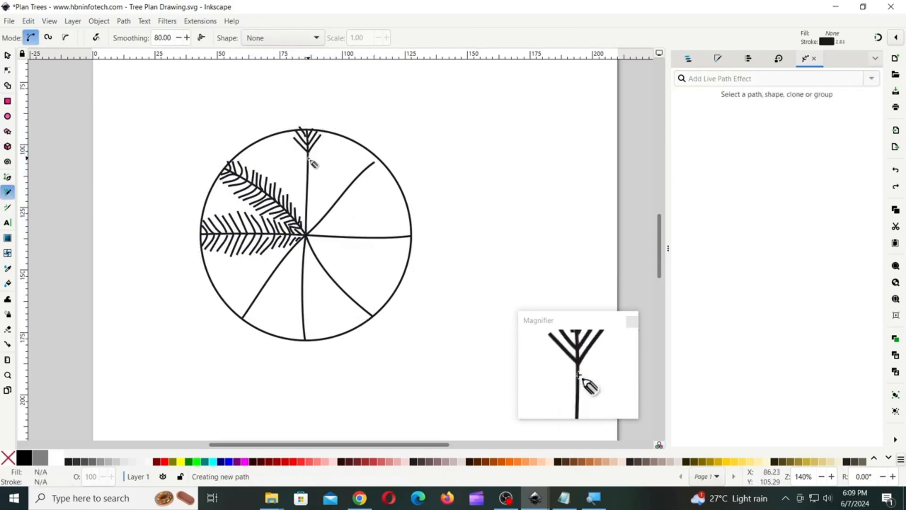
pyautogui.moveTo(326, 148)
pyautogui.mouseDown()
pyautogui.moveTo(306, 162)
pyautogui.moveTo(327, 166)
pyautogui.moveTo(307, 186)
pyautogui.moveTo(296, 172)
pyautogui.moveTo(309, 187)
pyautogui.mouseUp()
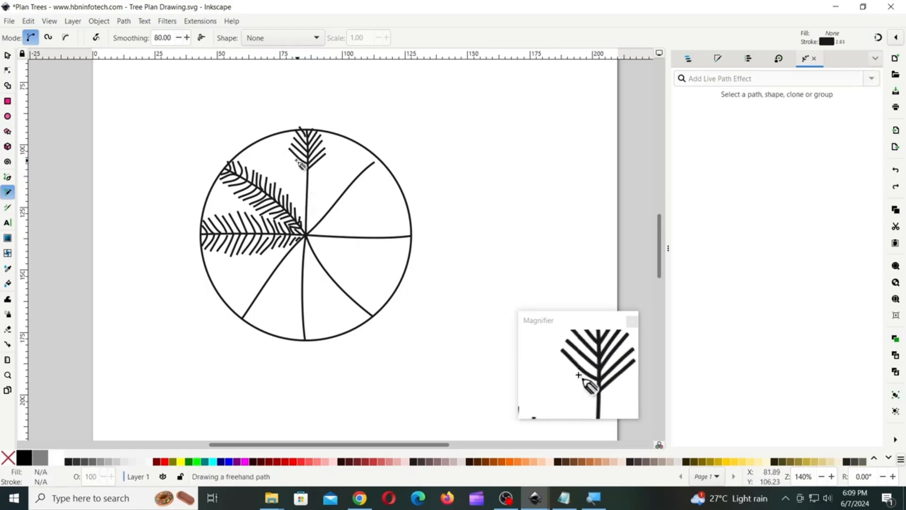
pyautogui.moveTo(286, 156)
pyautogui.mouseDown()
pyautogui.moveTo(307, 174)
pyautogui.moveTo(328, 159)
pyautogui.moveTo(306, 194)
pyautogui.moveTo(328, 183)
pyautogui.moveTo(286, 238)
pyautogui.mouseUp()
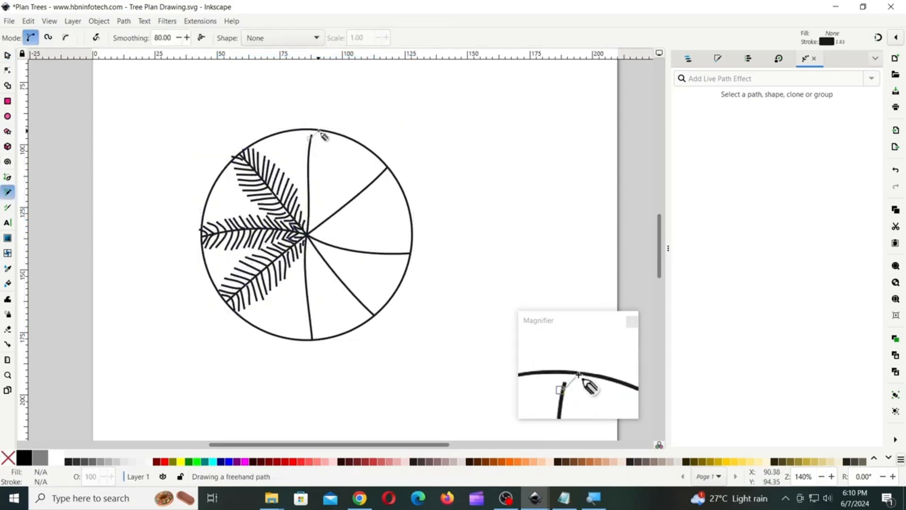
# - Draw slanted leaf strokes on both sides of the fourth spoke, from the circle's edge to the centre
pyautogui.moveTo(322, 134)
pyautogui.mouseDown()
pyautogui.moveTo(307, 162)
pyautogui.moveTo(318, 150)
pyautogui.moveTo(297, 134)
pyautogui.moveTo(324, 137)
pyautogui.mouseUp()
pyautogui.moveTo(326, 141)
pyautogui.mouseDown()
pyautogui.moveTo(315, 137)
pyautogui.moveTo(309, 156)
pyautogui.mouseUp()
pyautogui.moveTo(302, 134); pyautogui.dragTo(309, 156)
pyautogui.moveTo(295, 139)
pyautogui.mouseDown()
pyautogui.moveTo(310, 142)
pyautogui.moveTo(314, 196)
pyautogui.moveTo(294, 173)
pyautogui.moveTo(314, 202)
pyautogui.moveTo(309, 236)
pyautogui.mouseUp()
# - Rotate the whole drawing anticlockwise so the fifth spoke points straight up
pyautogui.click(7, 55)
pyautogui.click(361, 198)
pyautogui.press('v')
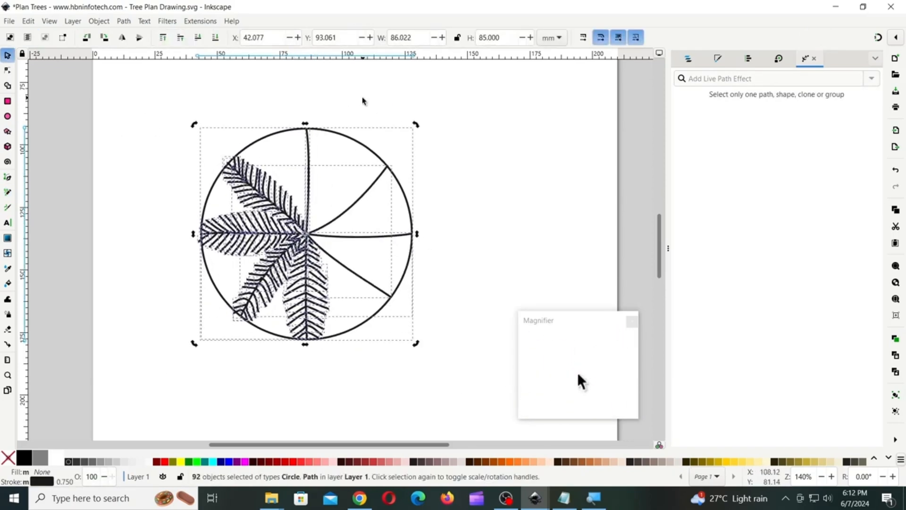
pyautogui.click(299, 95)
# - Draw slanted leaf strokes on both sides of the fifth spoke, from the circle's edge to the centre
pyautogui.click(7, 193)
pyautogui.moveTo(309, 135); pyautogui.dragTo(307, 171)
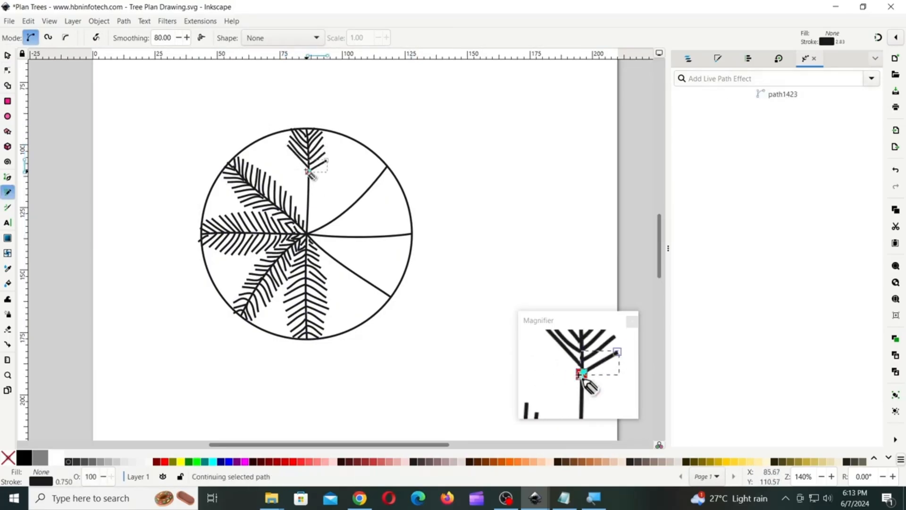
pyautogui.click(310, 188)
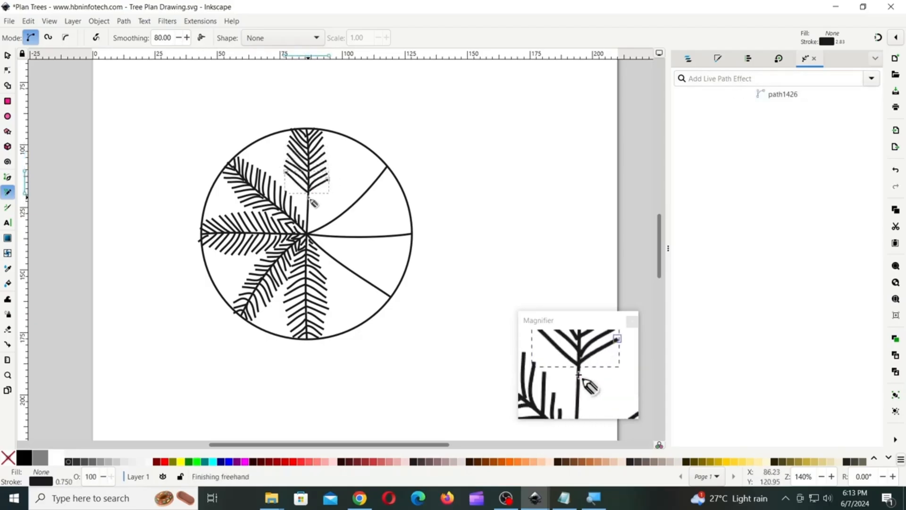
pyautogui.moveTo(309, 204)
pyautogui.mouseDown()
pyautogui.moveTo(327, 196)
pyautogui.moveTo(299, 198)
pyautogui.moveTo(309, 207)
pyautogui.moveTo(291, 193)
pyautogui.moveTo(318, 206)
pyautogui.moveTo(307, 216)
pyautogui.moveTo(326, 216)
pyautogui.mouseUp()
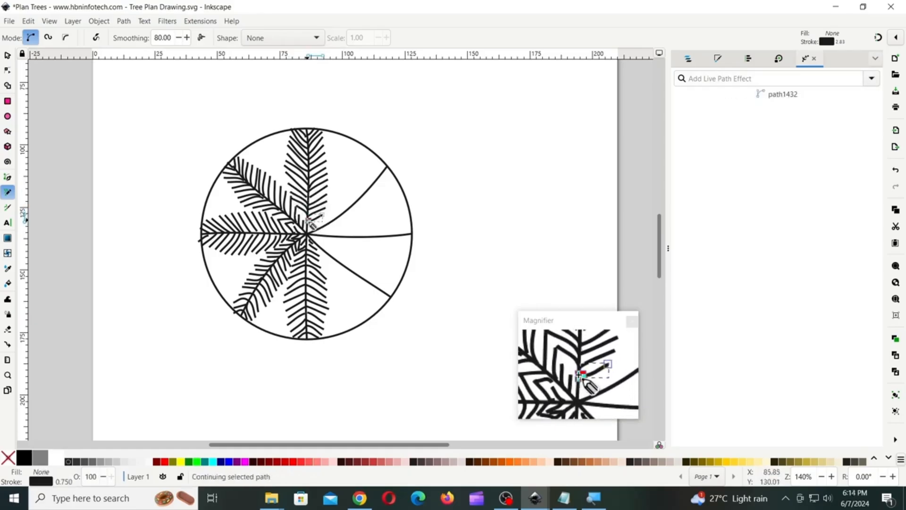
# - Rotate all objects anticlockwise to bring the sixth spoke up and draw leaf strokes along both its sides
pyautogui.press('s')
pyautogui.hotkey('ctrl', 'a')
pyautogui.press('[')
pyautogui.press('[')
pyautogui.press('[')
pyautogui.press('Escape')
pyautogui.click(7, 192)
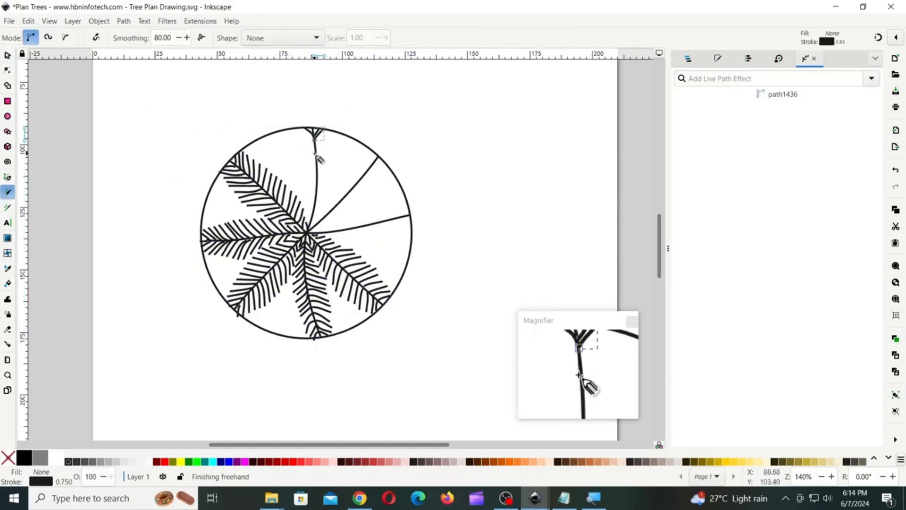
pyautogui.moveTo(321, 173)
pyautogui.mouseDown()
pyautogui.moveTo(326, 150)
pyautogui.moveTo(292, 152)
pyautogui.moveTo(324, 178)
pyautogui.moveTo(305, 177)
pyautogui.moveTo(315, 196)
pyautogui.moveTo(329, 181)
pyautogui.moveTo(300, 181)
pyautogui.moveTo(322, 194)
pyautogui.moveTo(301, 190)
pyautogui.moveTo(319, 226)
pyautogui.mouseUp()
# - Rotate all objects anticlockwise so the seventh spoke points up, ready for freehand leaf strokes
pyautogui.click(8, 55)
pyautogui.hotkey('ctrl', 'a')
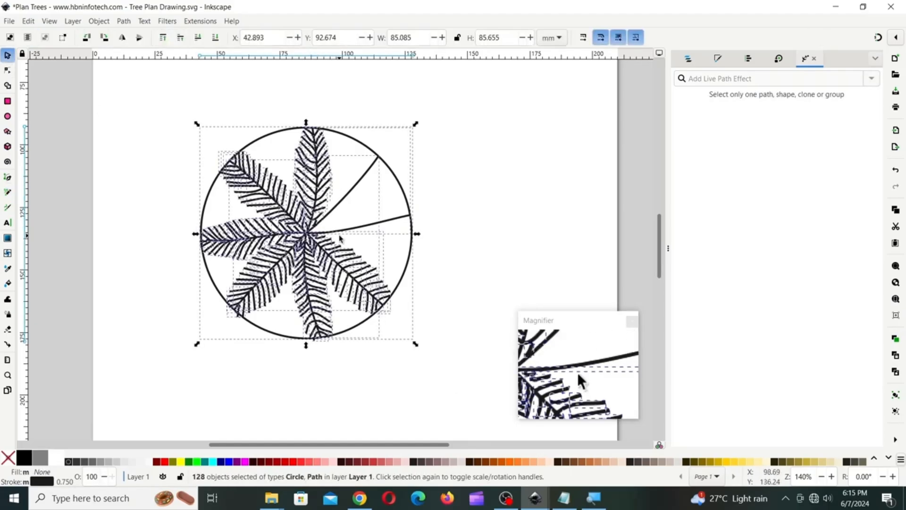
pyautogui.press('[')
pyautogui.press('[')
pyautogui.press('[')
pyautogui.press('Escape')
pyautogui.press('p')
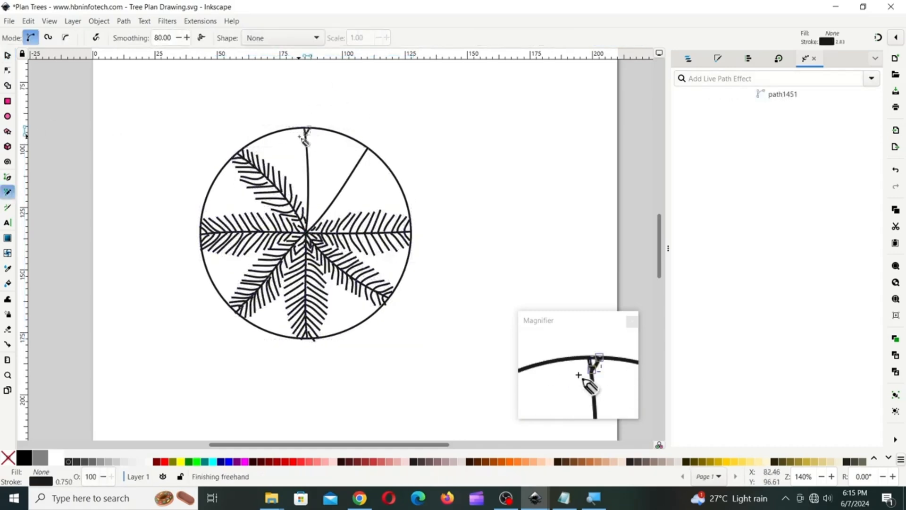
# - Draw slanted freehand leaf strokes on both sides of the seventh spoke, from the circle's edge down to the centre
pyautogui.press('Escape')
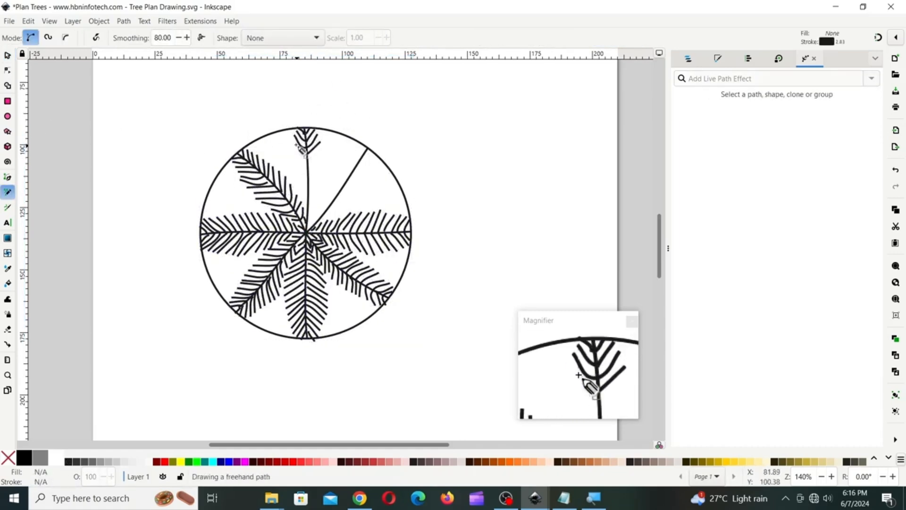
pyautogui.click(321, 148)
pyautogui.moveTo(308, 176)
pyautogui.mouseDown()
pyautogui.moveTo(288, 161)
pyautogui.moveTo(308, 182)
pyautogui.mouseUp()
pyautogui.moveTo(307, 182)
pyautogui.mouseDown()
pyautogui.moveTo(287, 167)
pyautogui.moveTo(307, 189)
pyautogui.mouseUp()
pyautogui.moveTo(308, 189); pyautogui.dragTo(288, 174)
pyautogui.moveTo(325, 184); pyautogui.dragTo(309, 196)
pyautogui.moveTo(308, 196)
pyautogui.mouseDown()
pyautogui.moveTo(302, 191)
pyautogui.moveTo(307, 220)
pyautogui.mouseUp()
# - Rotate all objects anticlockwise so the eighth spoke points up, and deselect them
pyautogui.press('s')
pyautogui.hotkey('ctrl', 'a')
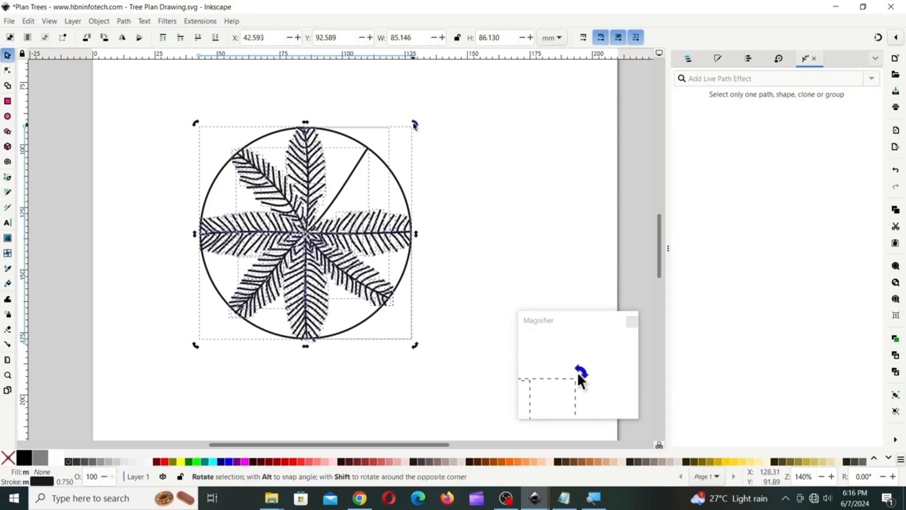
pyautogui.moveTo(415, 124); pyautogui.dragTo(342, 81)
pyautogui.click(400, 114)
# - Draw slanted freehand leaf strokes along both sides of the eighth spoke, from its tip to the centre
pyautogui.press('p')
pyautogui.moveTo(314, 137); pyautogui.dragTo(321, 130)
pyautogui.moveTo(314, 138)
pyautogui.mouseDown()
pyautogui.moveTo(307, 130)
pyautogui.moveTo(327, 132)
pyautogui.mouseUp()
pyautogui.moveTo(314, 141); pyautogui.dragTo(303, 129)
pyautogui.moveTo(314, 151)
pyautogui.mouseDown()
pyautogui.moveTo(330, 136)
pyautogui.moveTo(302, 134)
pyautogui.moveTo(306, 146)
pyautogui.moveTo(330, 143)
pyautogui.mouseUp()
pyautogui.moveTo(313, 158); pyautogui.dragTo(295, 138)
pyautogui.moveTo(313, 165); pyautogui.dragTo(331, 149)
pyautogui.moveTo(313, 165); pyautogui.dragTo(295, 146)
pyautogui.moveTo(313, 172); pyautogui.dragTo(333, 154)
pyautogui.moveTo(313, 172)
pyautogui.mouseDown()
pyautogui.moveTo(293, 154)
pyautogui.moveTo(333, 159)
pyautogui.mouseUp()
pyautogui.moveTo(313, 180)
pyautogui.mouseDown()
pyautogui.moveTo(293, 163)
pyautogui.moveTo(334, 166)
pyautogui.moveTo(294, 172)
pyautogui.mouseUp()
pyautogui.moveTo(312, 199); pyautogui.dragTo(335, 177)
pyautogui.moveTo(312, 198)
pyautogui.mouseDown()
pyautogui.moveTo(297, 180)
pyautogui.moveTo(330, 195)
pyautogui.mouseUp()
pyautogui.moveTo(312, 208); pyautogui.dragTo(300, 198)
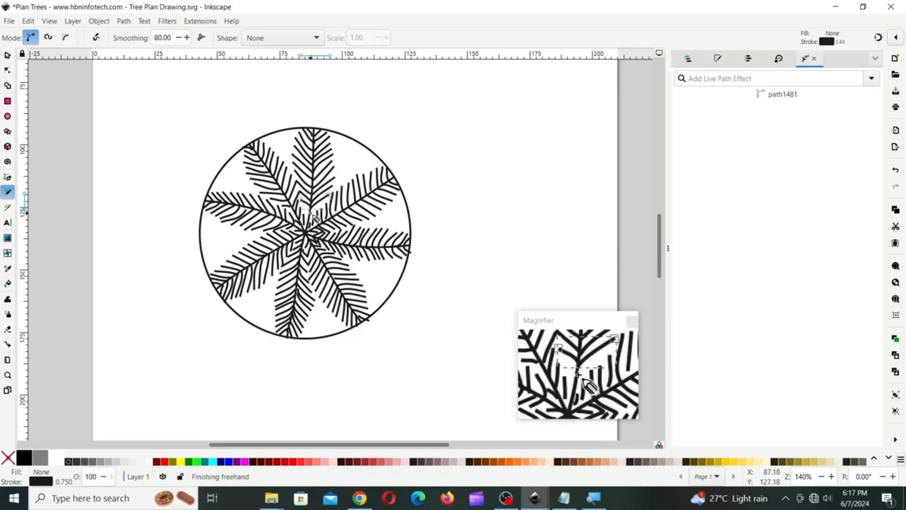
# - Delete the guide circle around the palm-like tree
pyautogui.press('s')
pyautogui.click(371, 156)
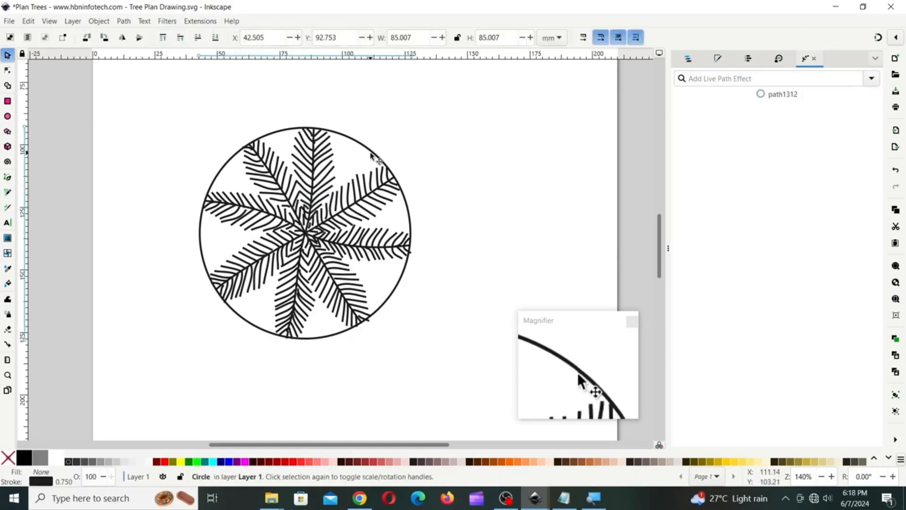
pyautogui.press('Delete')
# - Group all the spokes and leaf strokes of the palm-like tree into one object
pyautogui.moveTo(122, 91); pyautogui.dragTo(476, 388)
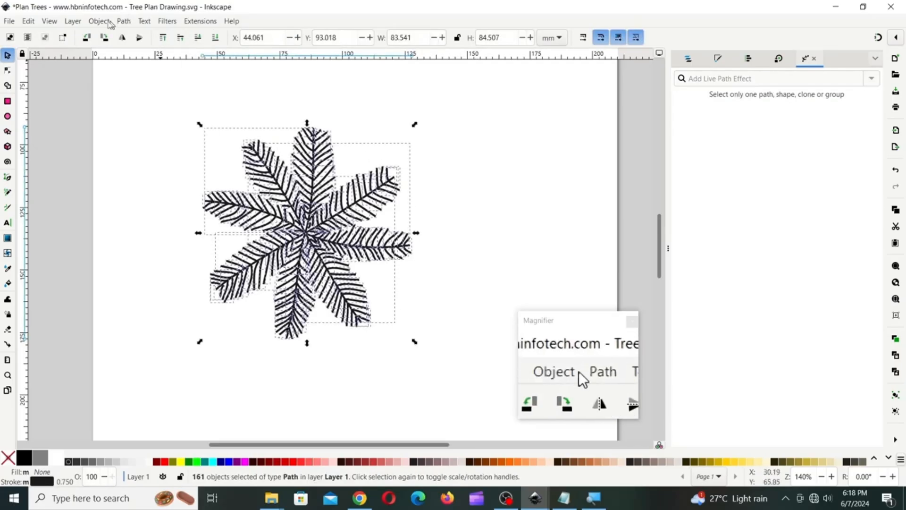
pyautogui.click(98, 21)
pyautogui.click(109, 117)
pyautogui.click(481, 196)
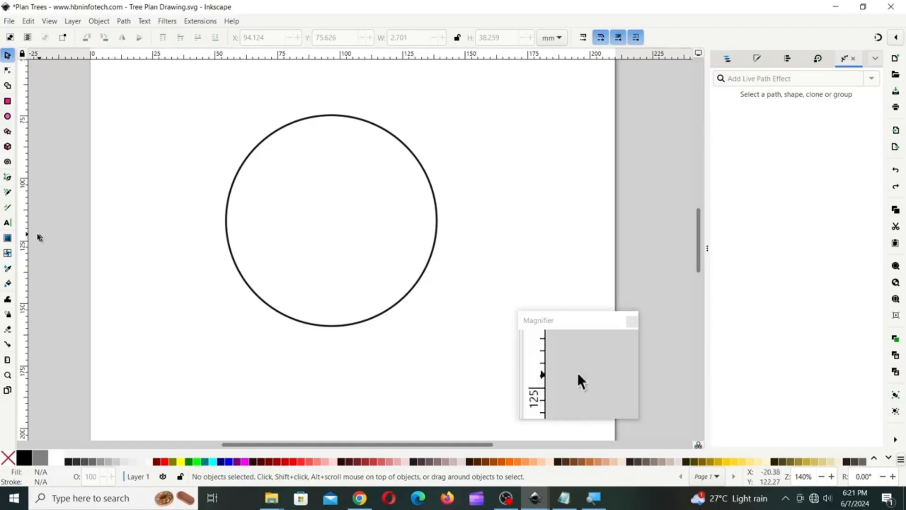
# - Set the freehand Pencil tool's smoothing to 30
pyautogui.click(8, 192)
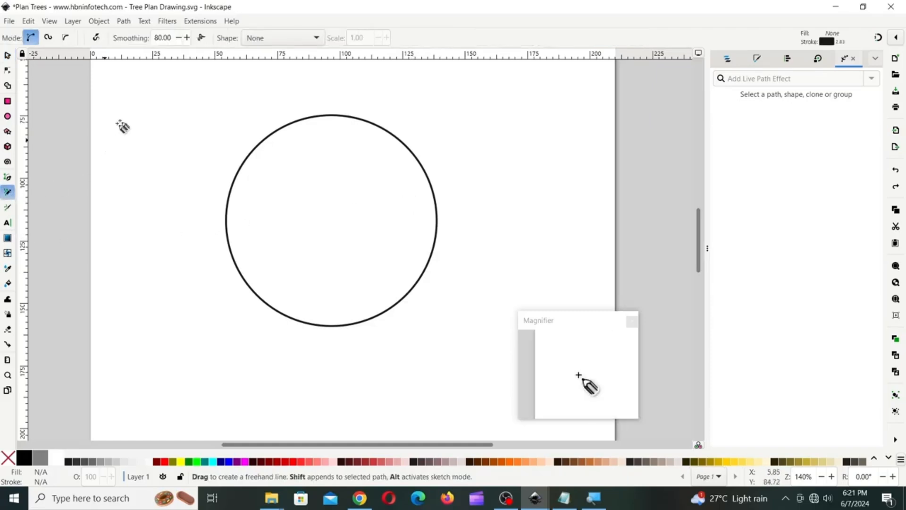
pyautogui.doubleClick(173, 37)
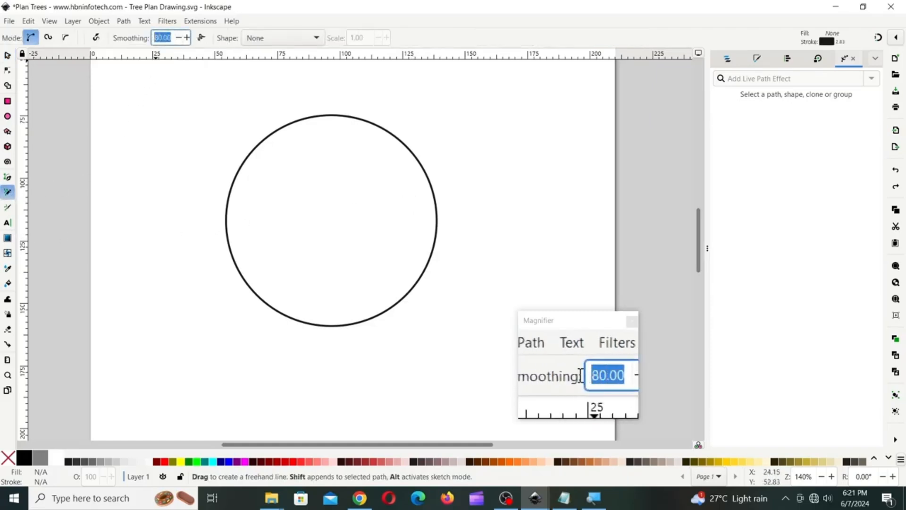
pyautogui.write('30')
pyautogui.press('Return')
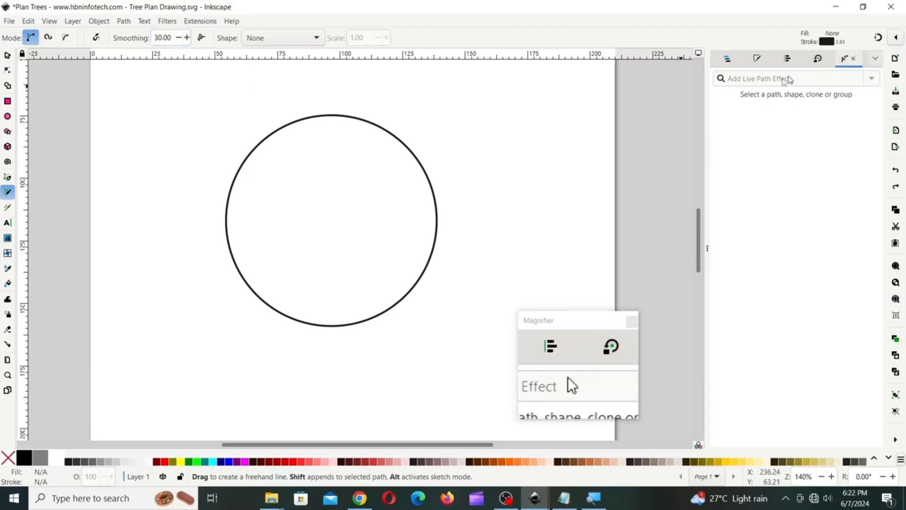
# - Draw a pointed leaf with a wavy midrib from the circle's centre up to its upper edge
pyautogui.moveTo(335, 121); pyautogui.dragTo(337, 115)
pyautogui.moveTo(333, 211); pyautogui.dragTo(351, 190)
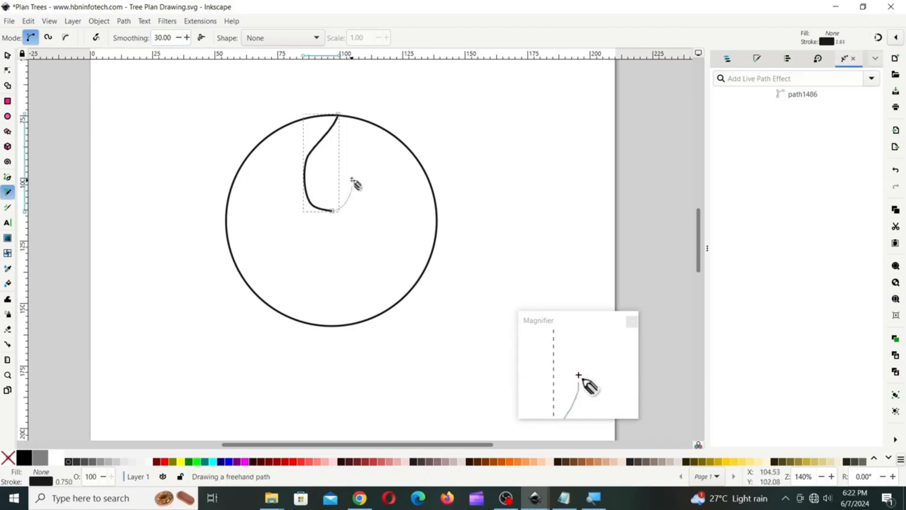
pyautogui.moveTo(338, 127); pyautogui.dragTo(327, 210)
# - Draw five more large pointed leaves with midribs around the centre, their tips reaching the circle
pyautogui.moveTo(410, 221); pyautogui.dragTo(433, 257)
pyautogui.moveTo(333, 213); pyautogui.dragTo(414, 241)
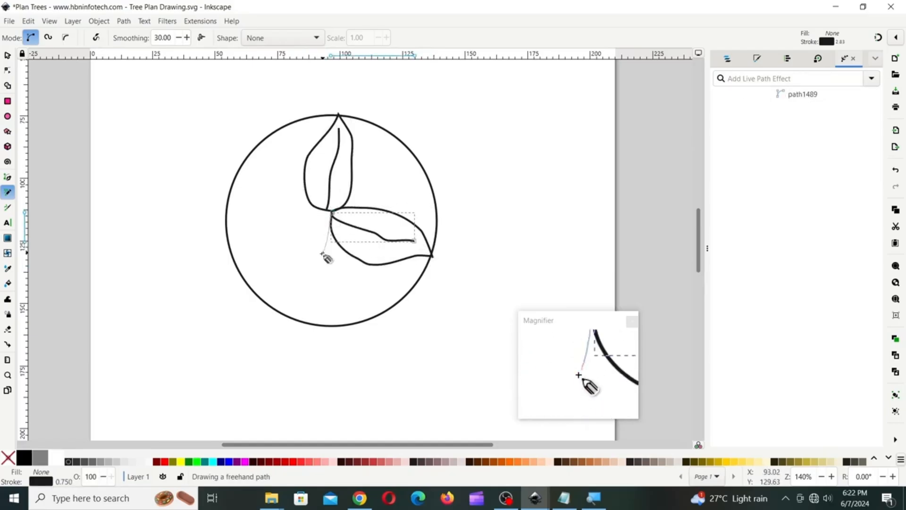
pyautogui.moveTo(332, 212); pyautogui.dragTo(230, 260)
pyautogui.moveTo(331, 215); pyautogui.dragTo(252, 243)
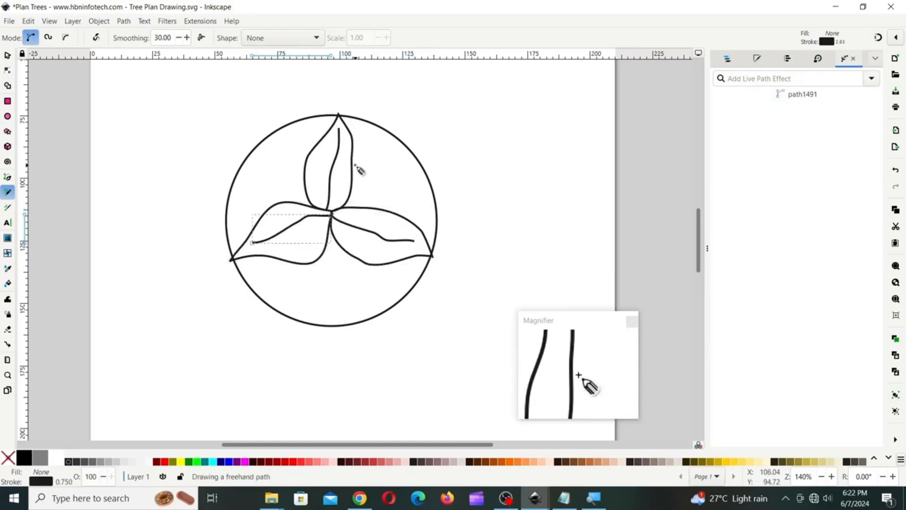
pyautogui.moveTo(405, 170)
pyautogui.mouseDown()
pyautogui.moveTo(346, 204)
pyautogui.moveTo(344, 301)
pyautogui.mouseUp()
pyautogui.moveTo(244, 162); pyautogui.dragTo(282, 202)
# - Fill the gaps between the large leaves with six smaller pointed leaves with midribs, undoing a misdrawn stroke on the way
pyautogui.moveTo(310, 203)
pyautogui.mouseDown()
pyautogui.moveTo(256, 166)
pyautogui.moveTo(287, 123)
pyautogui.mouseUp()
pyautogui.moveTo(286, 125)
pyautogui.mouseDown()
pyautogui.moveTo(316, 145)
pyautogui.moveTo(381, 128)
pyautogui.mouseUp()
pyautogui.hotkey('ctrl', 'z')
pyautogui.moveTo(382, 159); pyautogui.dragTo(385, 127)
pyautogui.moveTo(352, 161); pyautogui.dragTo(377, 133)
pyautogui.moveTo(405, 186); pyautogui.dragTo(437, 206)
pyautogui.moveTo(438, 207)
pyautogui.mouseDown()
pyautogui.moveTo(410, 220)
pyautogui.moveTo(423, 204)
pyautogui.mouseUp()
pyautogui.moveTo(396, 264)
pyautogui.mouseDown()
pyautogui.moveTo(398, 305)
pyautogui.moveTo(389, 294)
pyautogui.mouseUp()
pyautogui.moveTo(312, 284)
pyautogui.mouseDown()
pyautogui.moveTo(289, 299)
pyautogui.moveTo(305, 268)
pyautogui.mouseUp()
pyautogui.moveTo(231, 203); pyautogui.dragTo(231, 203)
# - Delete the guide circle around the leaf rosette
pyautogui.click(7, 55)
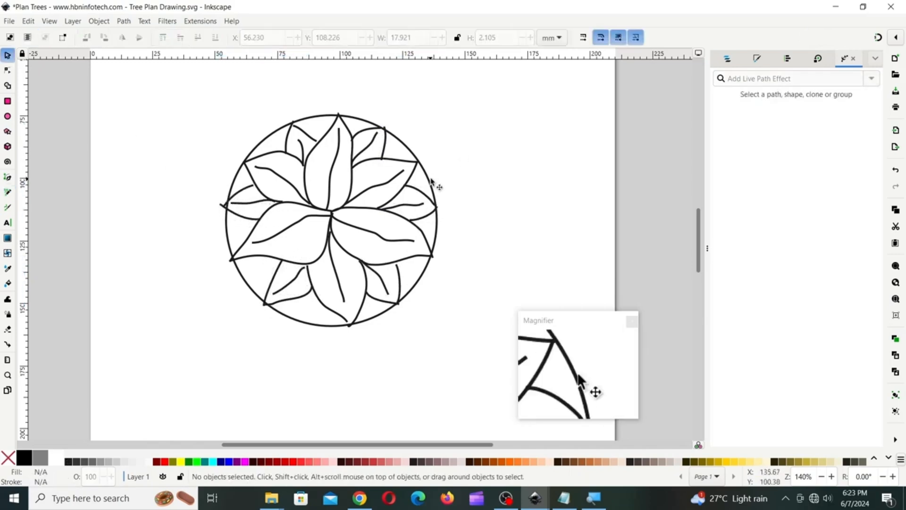
pyautogui.click(433, 189)
pyautogui.press('Delete')
# - Group all strokes of the leaf rosette into one object and show the whole page
pyautogui.moveTo(167, 106); pyautogui.dragTo(499, 355)
pyautogui.click(97, 21)
pyautogui.click(111, 117)
pyautogui.click(536, 181)
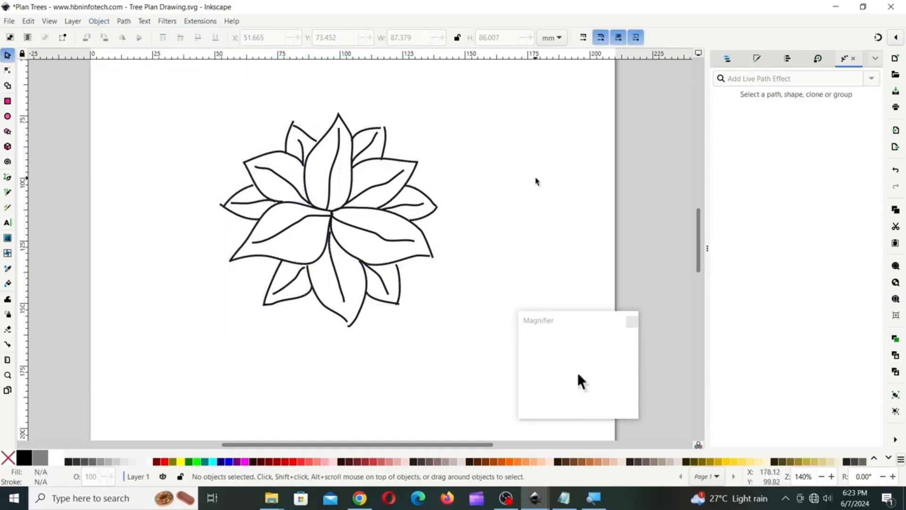
pyautogui.press('5')
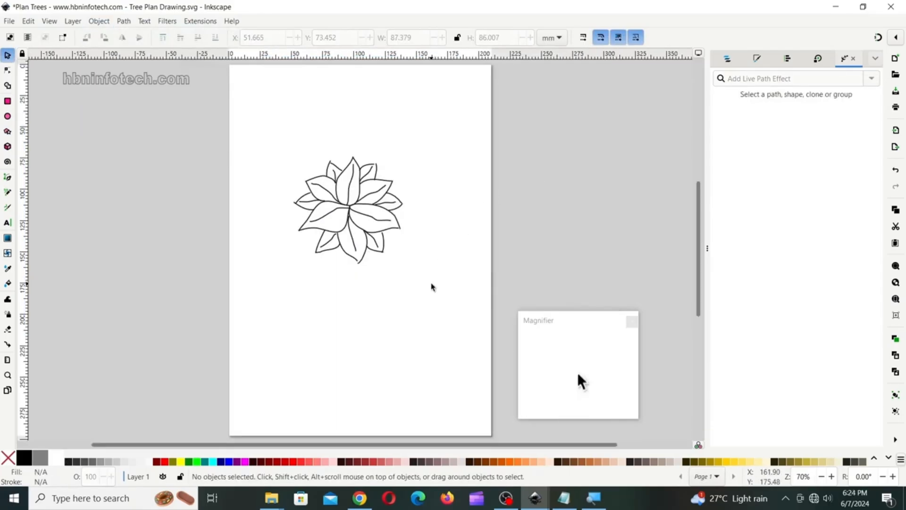